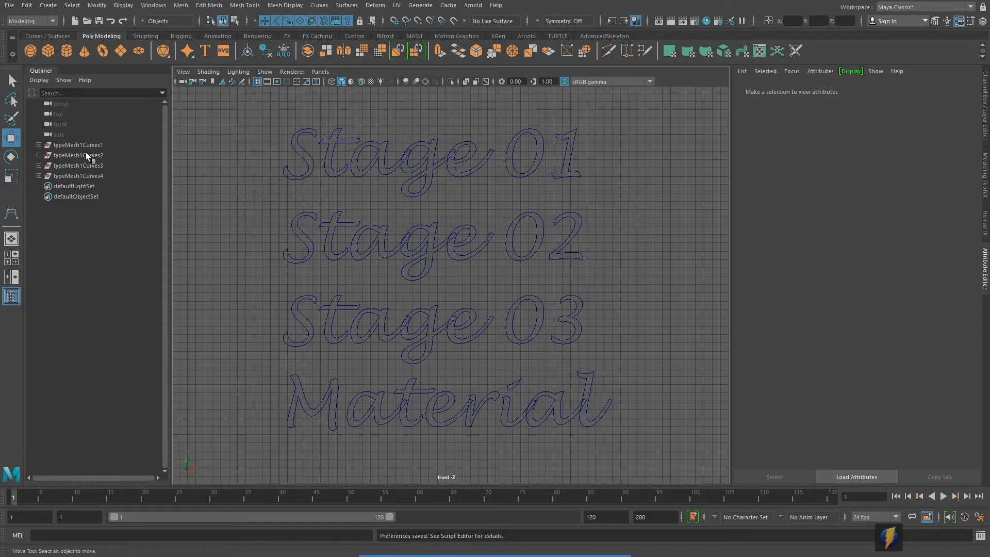
Select all curves of the four text lines and attach the Paint Effects brush to them
left_click(310, 157)
left_click(332, 161)
left_click(355, 157)
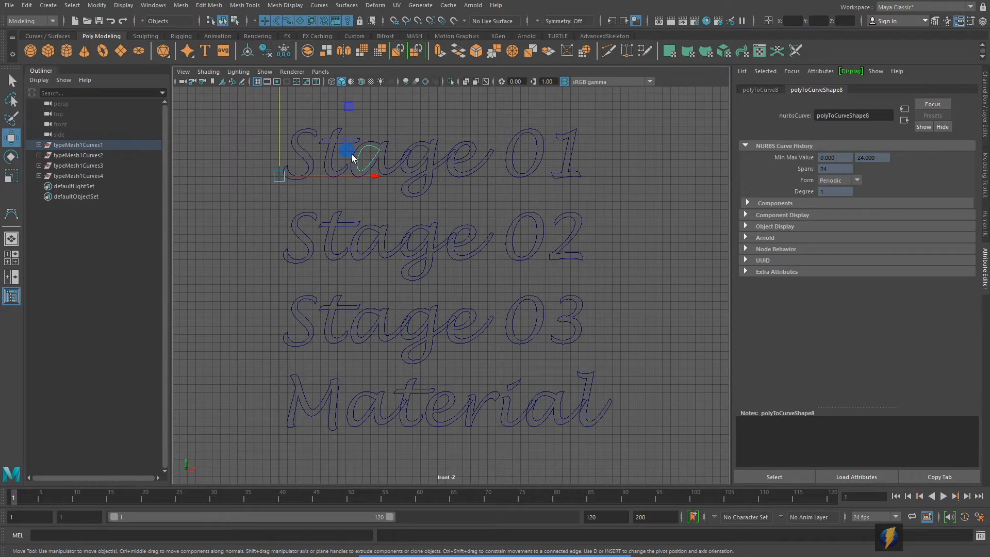
left_click(421, 145)
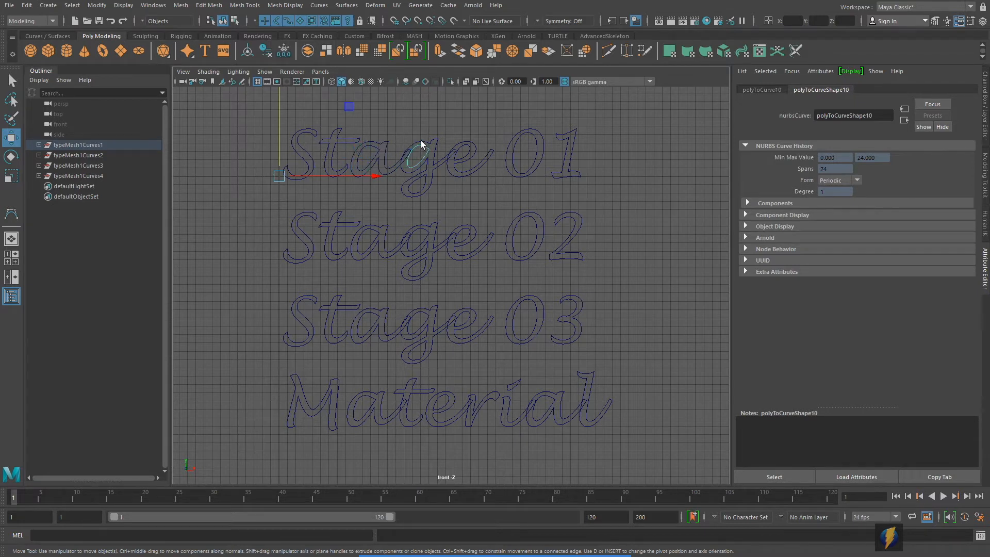
left_click(462, 155)
left_click_drag(242, 130, 673, 443)
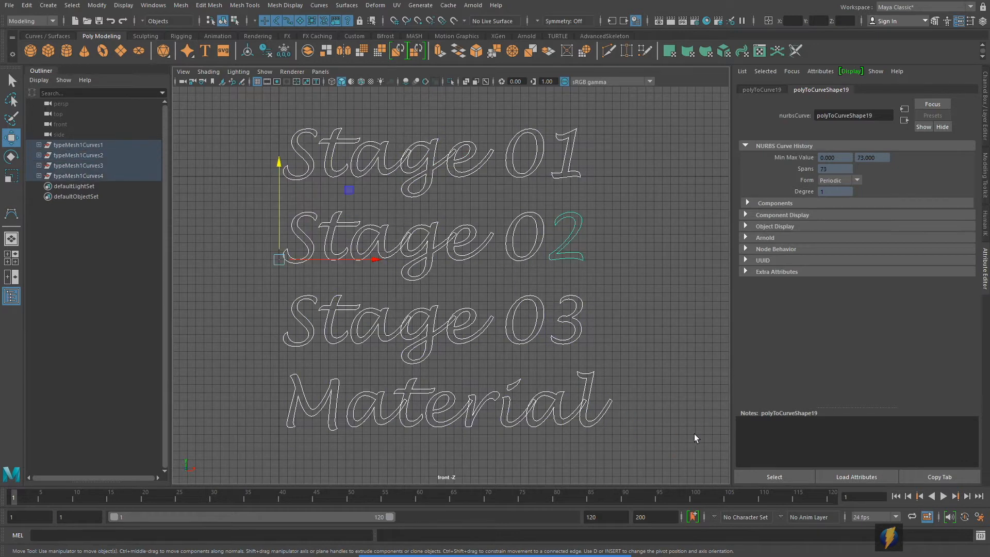
left_click(420, 5)
mouse_move(462, 453)
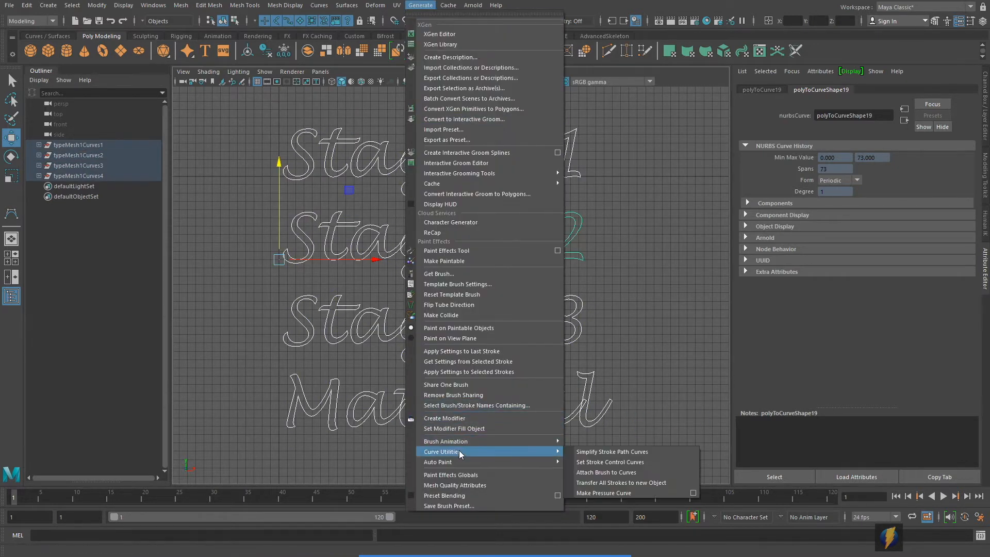
left_click(645, 472)
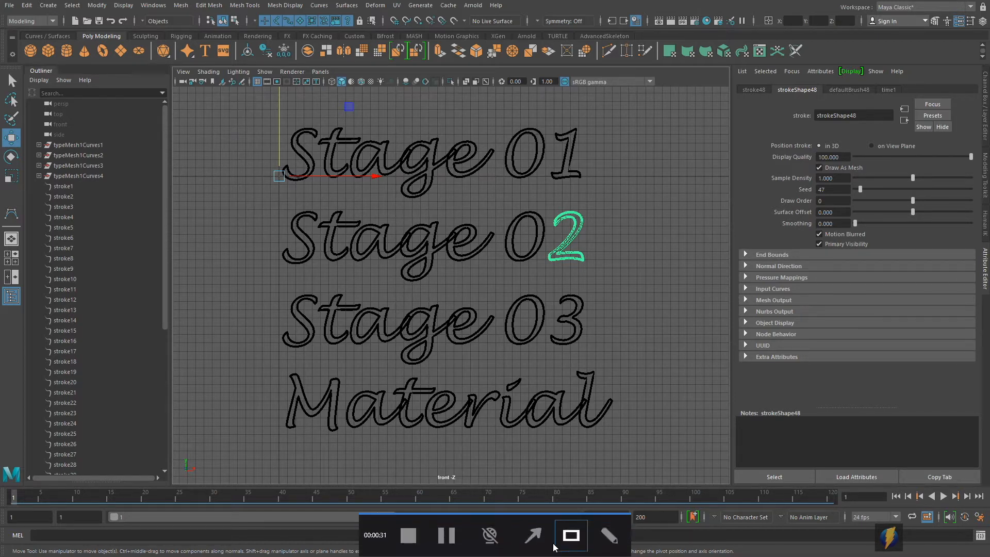
Examine the contents of typeMesh1Curves1 and check which letter outlines stroke1 and stroke44 to stroke48 belong to
mouse_move(631, 230)
left_mouse_down()
mouse_move(397, 232)
mouse_move(177, 214)
mouse_move(128, 161)
mouse_move(101, 157)
mouse_move(105, 146)
left_mouse_up()
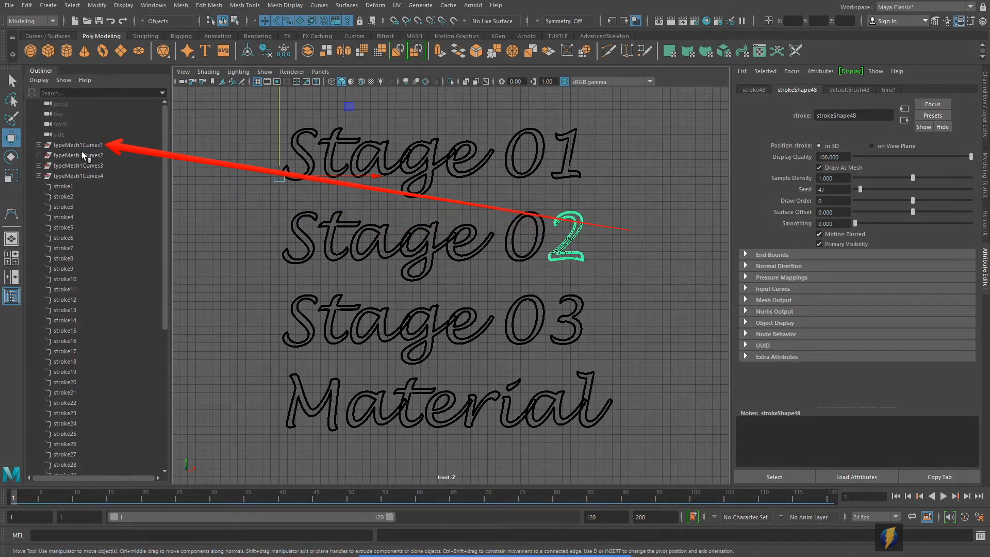
left_click(38, 145)
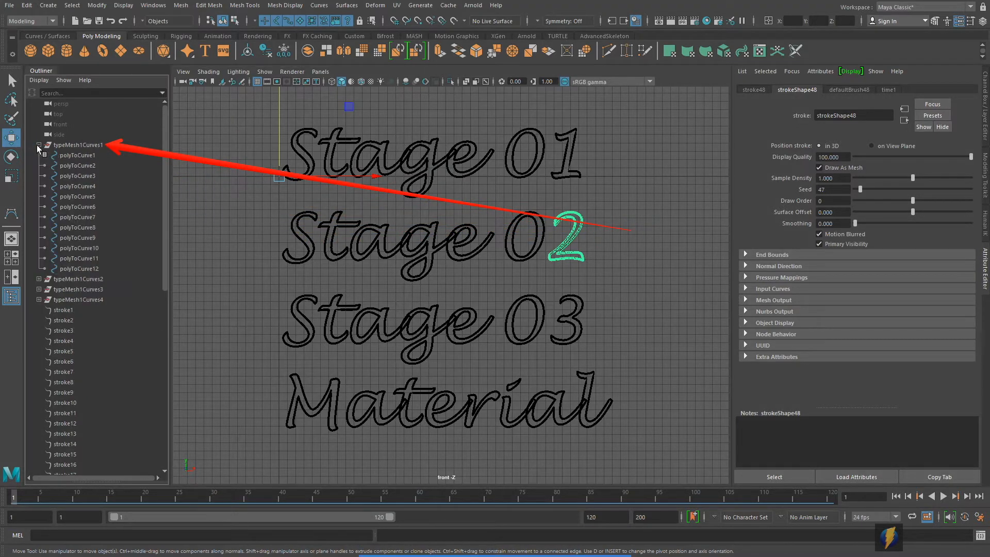
left_click(39, 145)
left_click(64, 187)
scroll(112, 264, "down", 7)
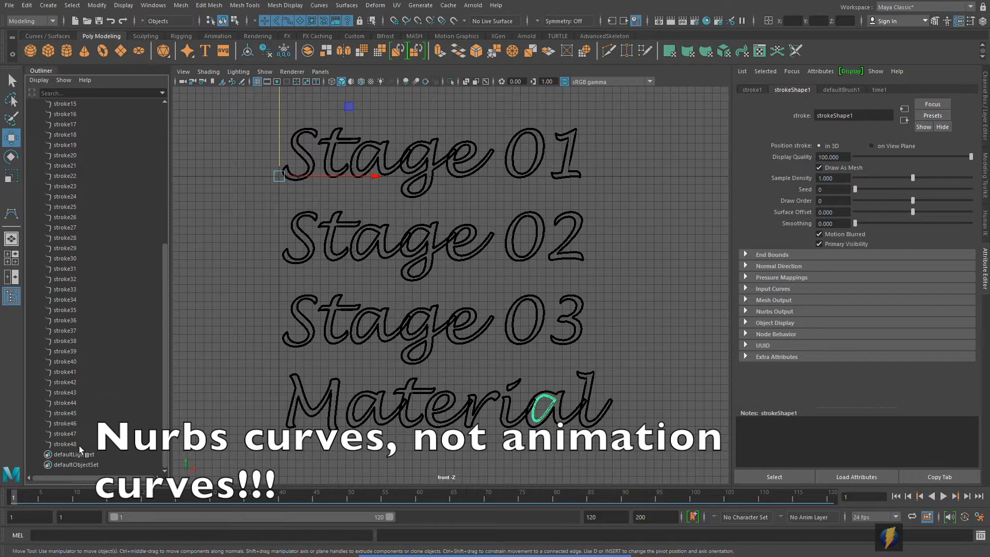
left_click(74, 444)
left_click(66, 432)
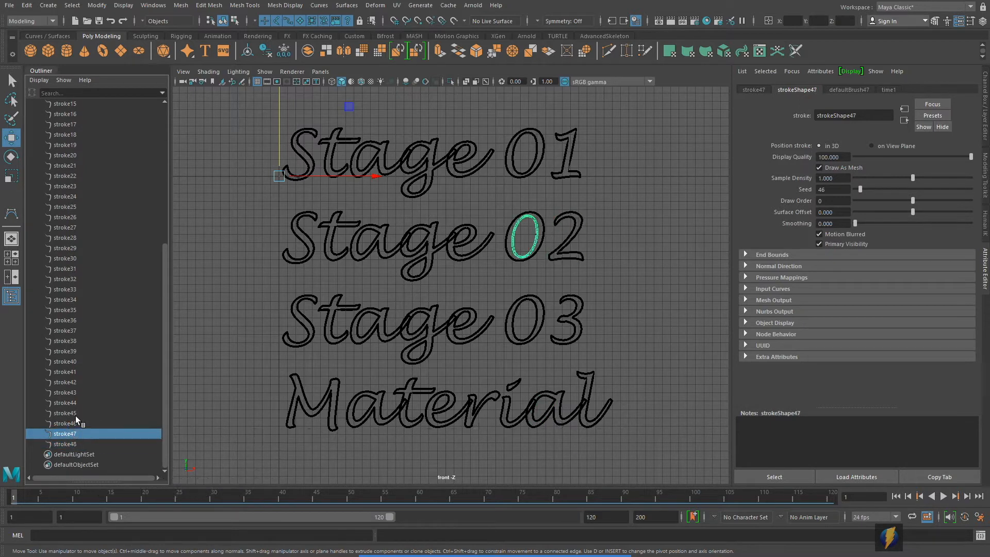
left_click(74, 420)
left_click(72, 415)
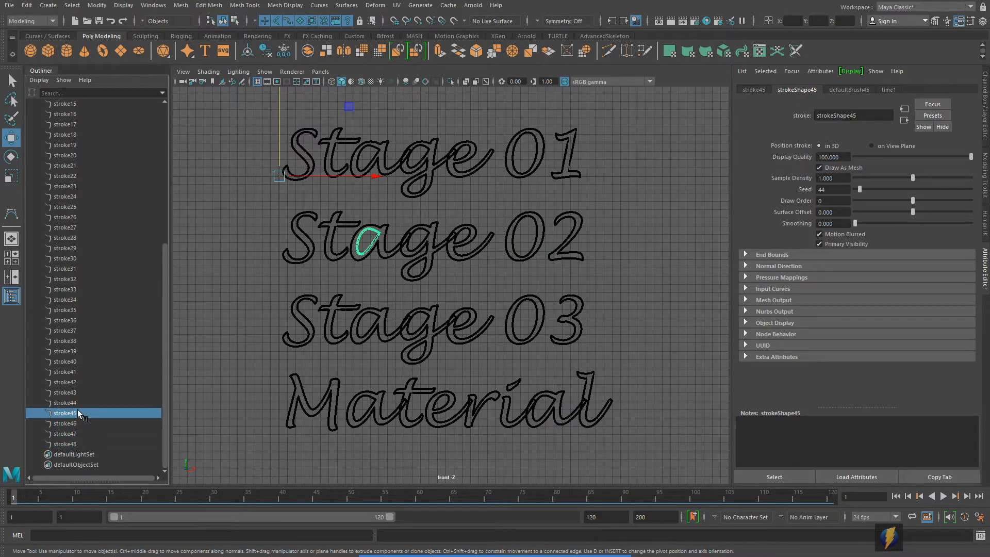
left_click(68, 402)
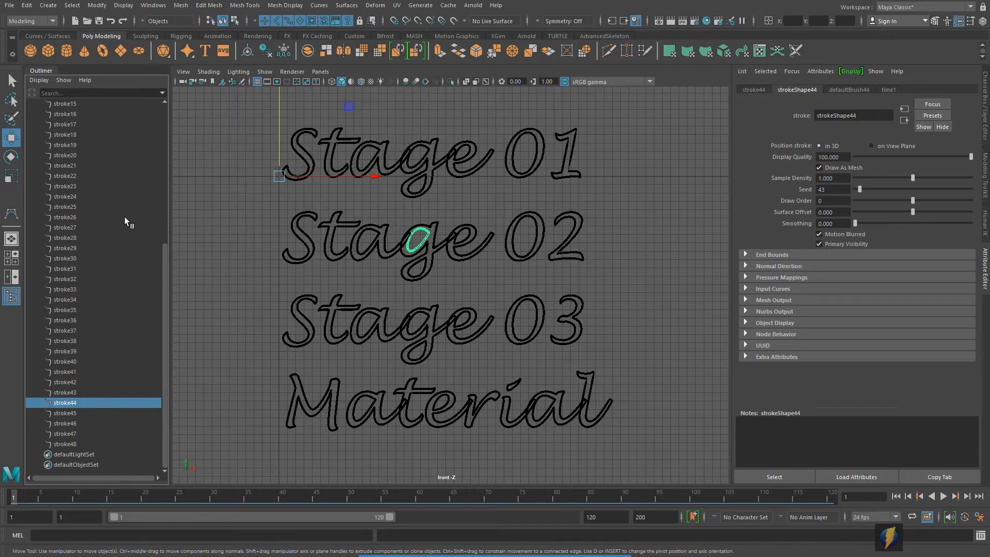
Convert all strokes from stroke1 to stroke48 from Paint Effects to polygons, with quad output, hidden strokes and a poly limit of 100000
scroll(125, 216, "up", 5)
left_click(74, 128)
scroll(97, 237, "down", 5)
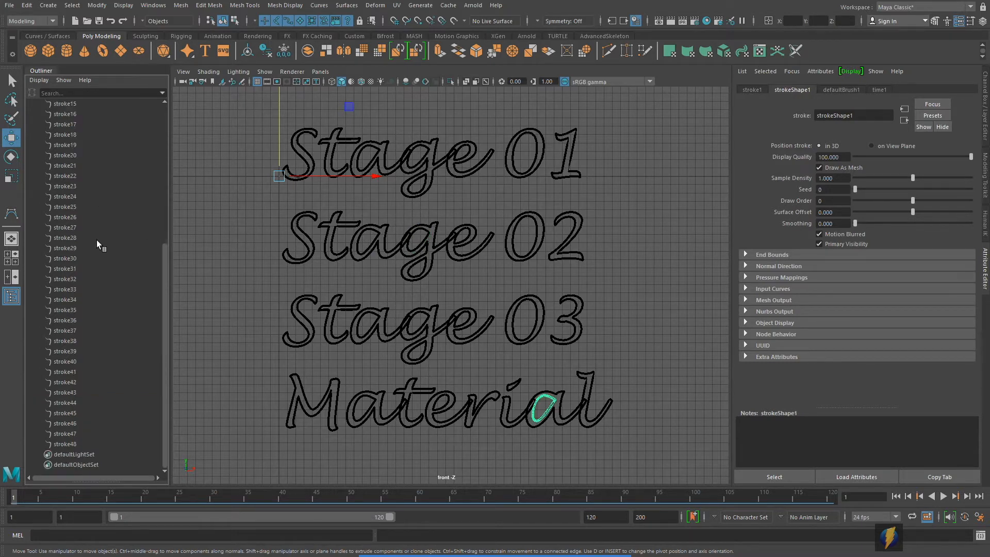
left_click(83, 444, "shift")
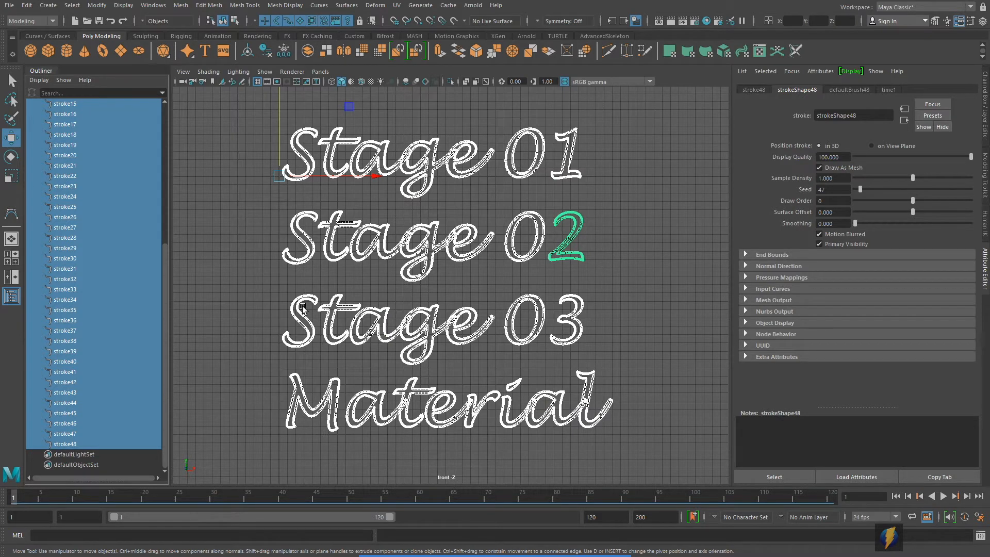
left_click(97, 5)
mouse_move(111, 256)
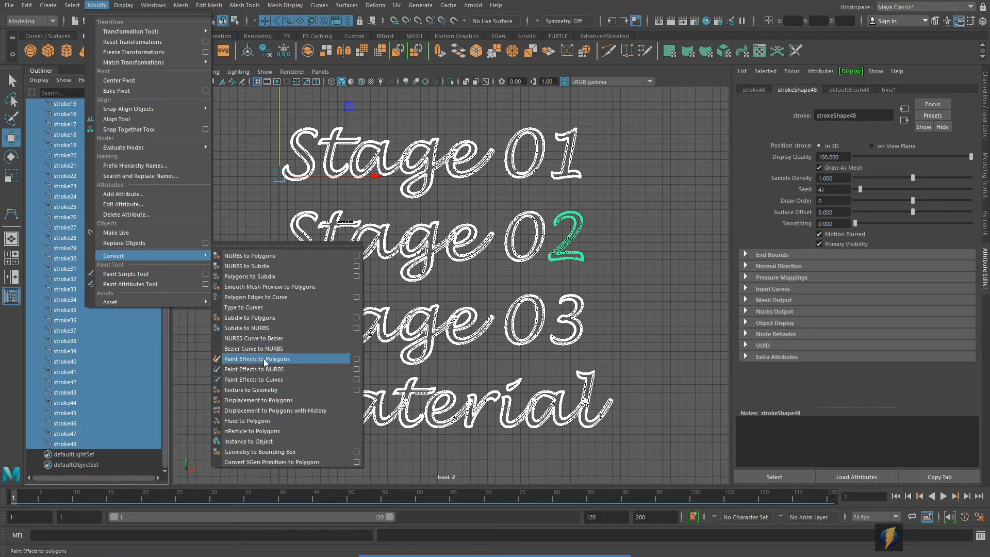
left_click(356, 359)
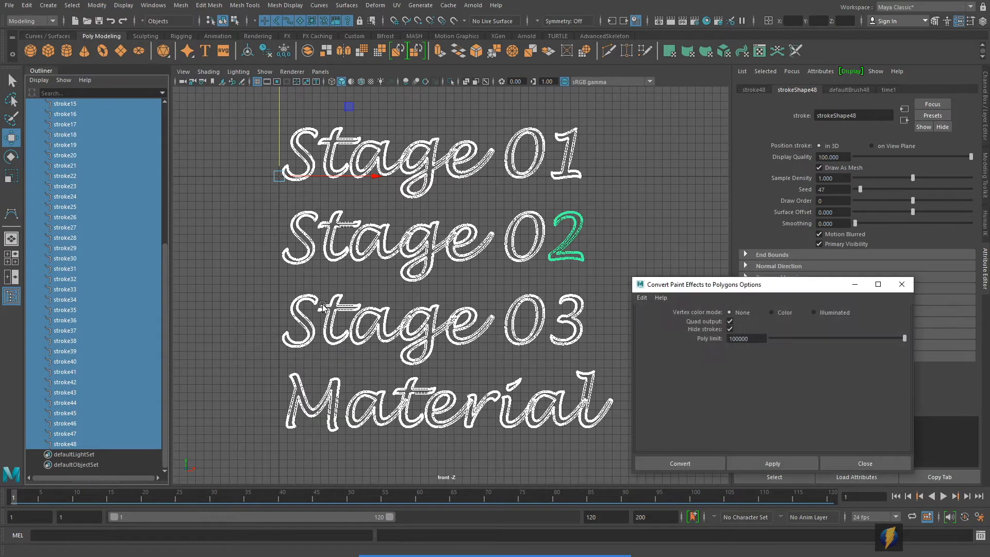
left_click(783, 463)
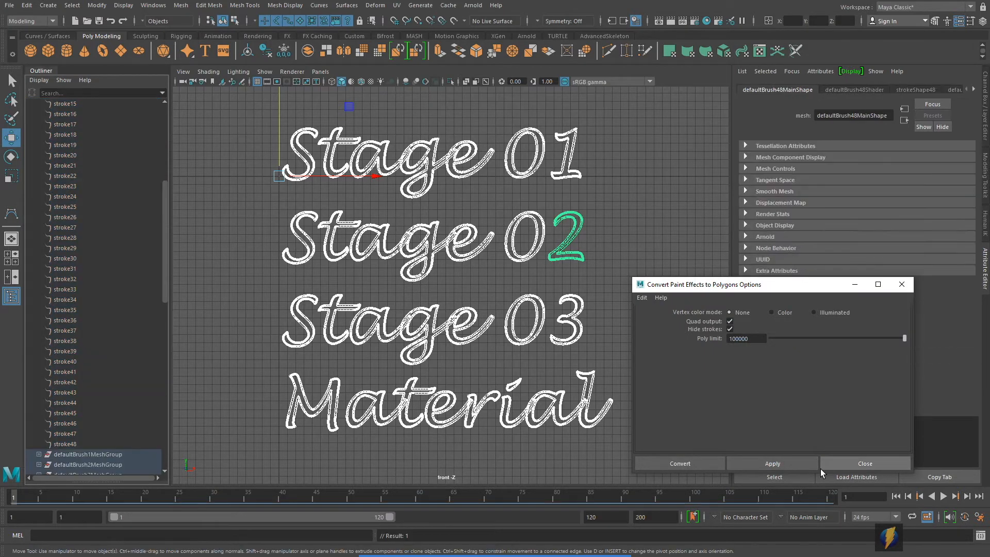
Examine the converted meshes inside defaultBrush1MeshGroup, defaultBrush2MeshGroup and defaultBrush3MeshGroup
left_click(163, 289)
mouse_move(171, 300)
left_mouse_down()
mouse_move(165, 289)
mouse_move(162, 386)
mouse_move(163, 191)
left_mouse_up()
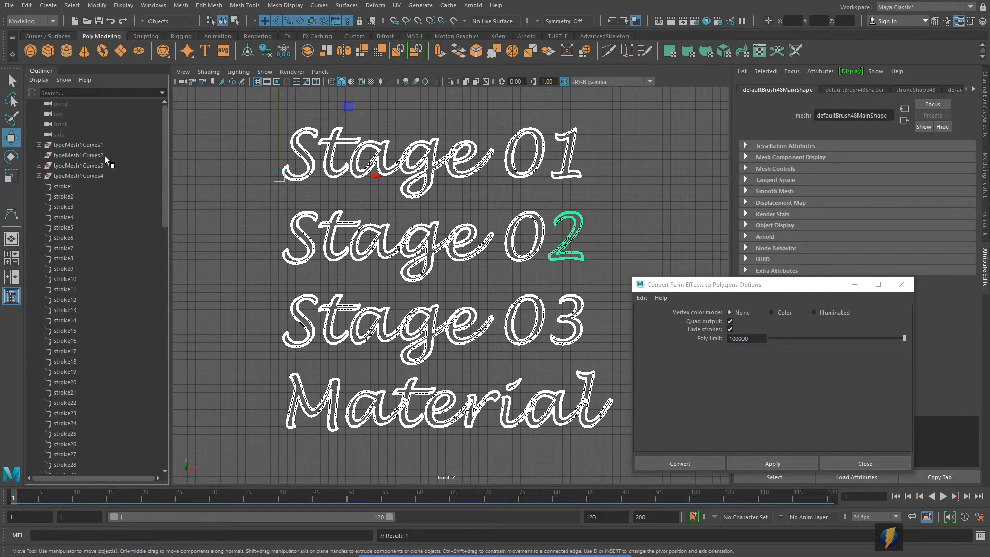
left_click_drag(165, 178, 166, 349)
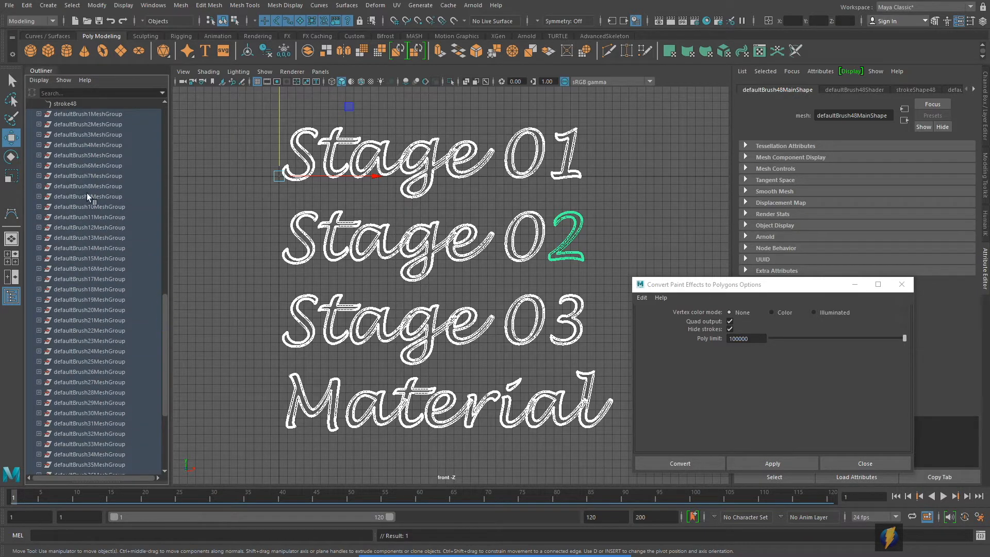
left_click(38, 114)
left_click(75, 125)
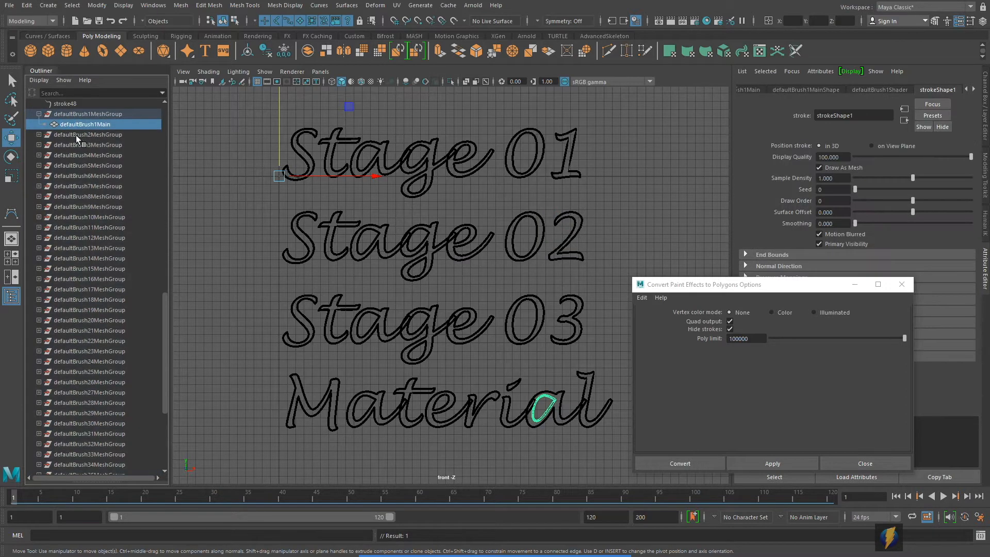
left_click(39, 134)
left_click(72, 146)
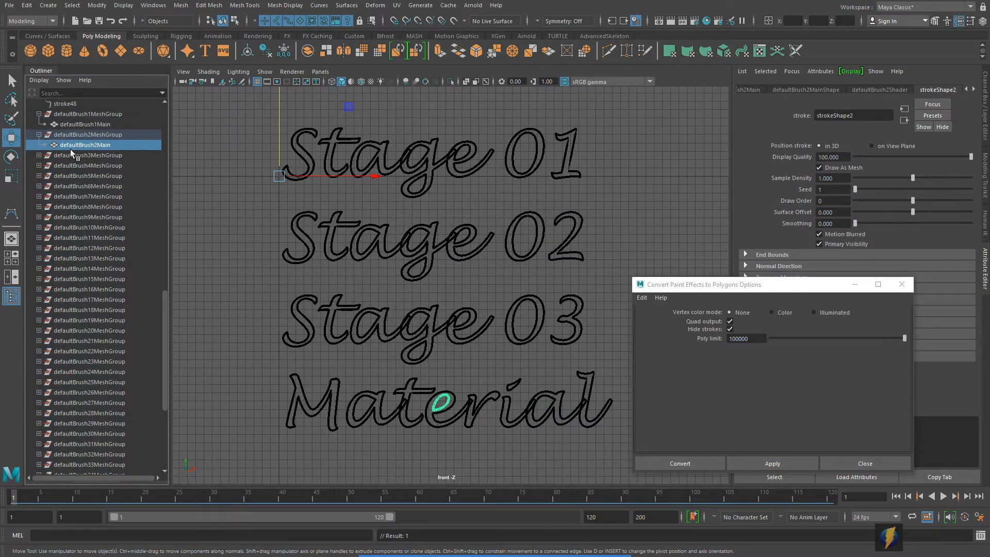
left_click(38, 155)
left_click(72, 166)
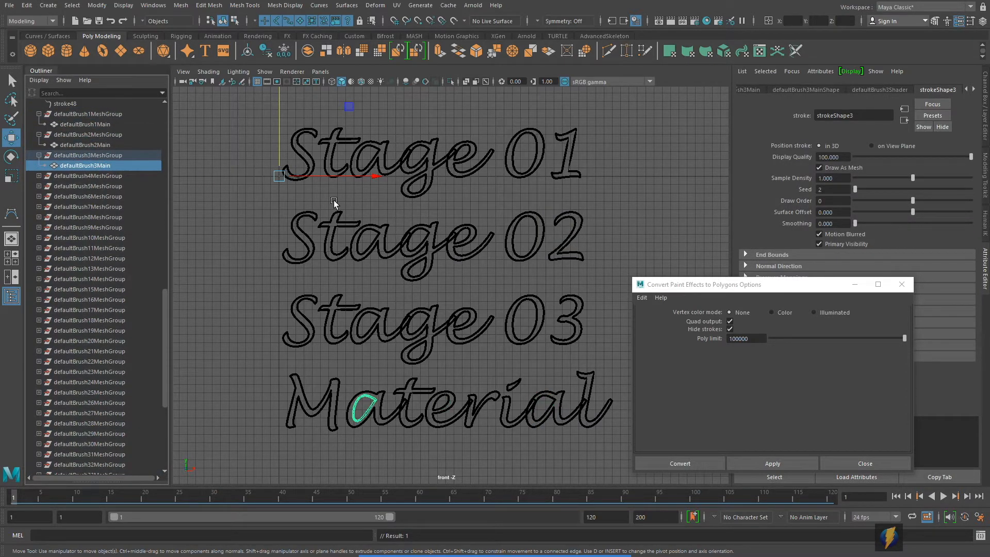
Collapse the first three brush mesh groups and minimize the Paint Effects conversion options window
scroll(112, 195, "up", 3)
scroll(113, 195, "up", 3)
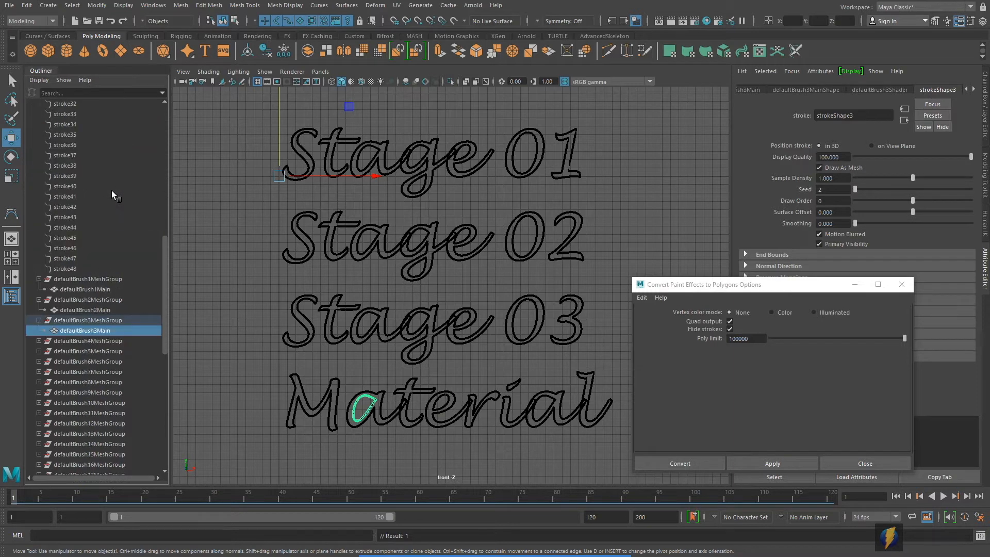
left_click(39, 320)
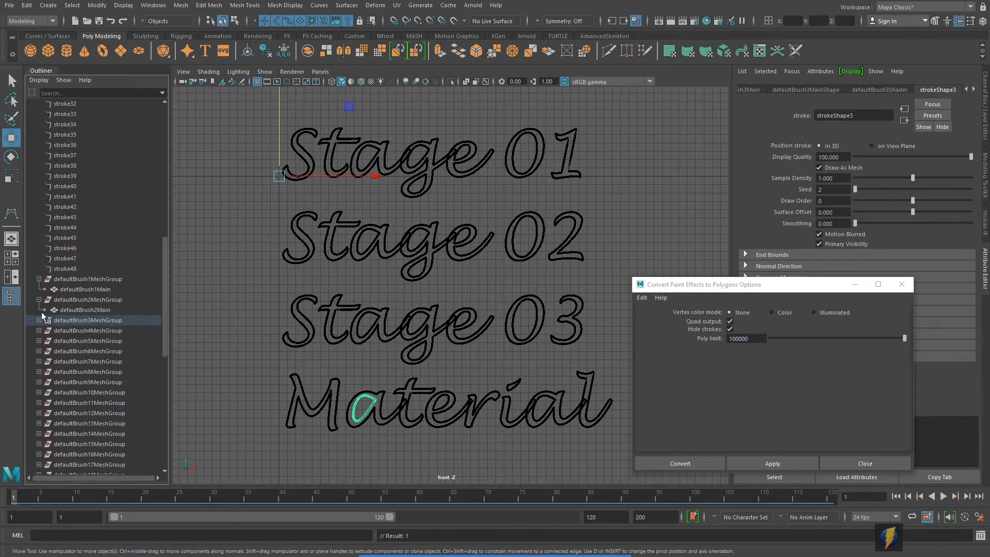
left_click(38, 279)
left_click(38, 290)
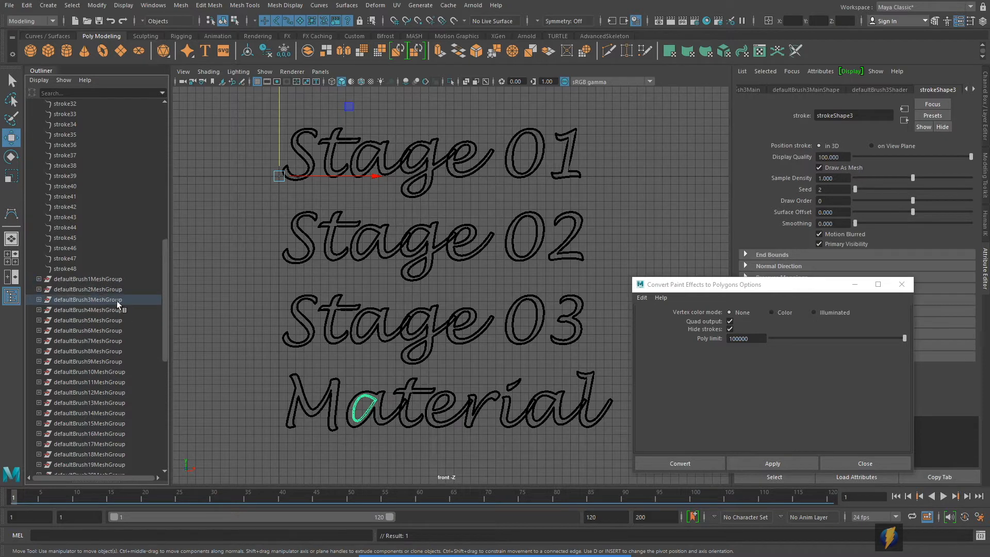
left_click_drag(164, 281, 165, 155)
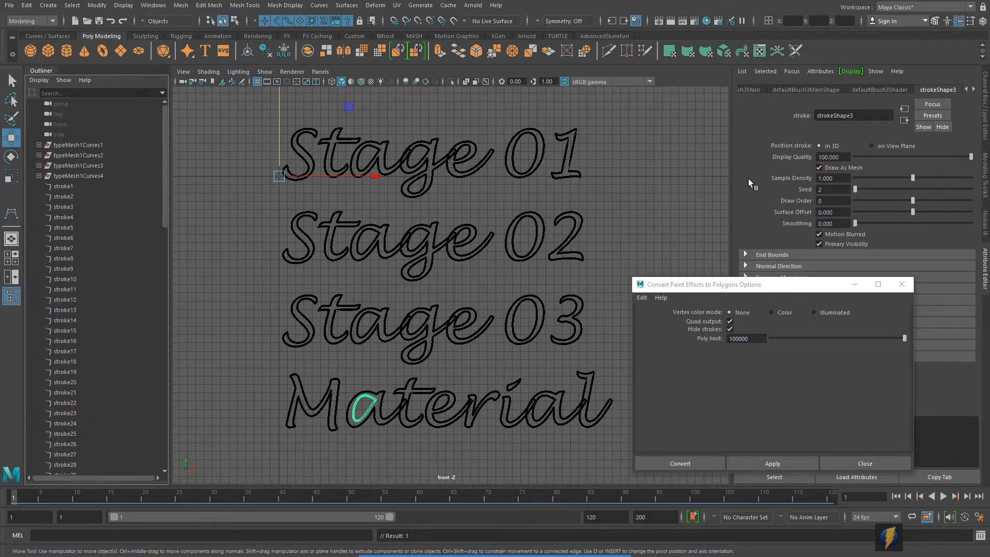
left_click(854, 284)
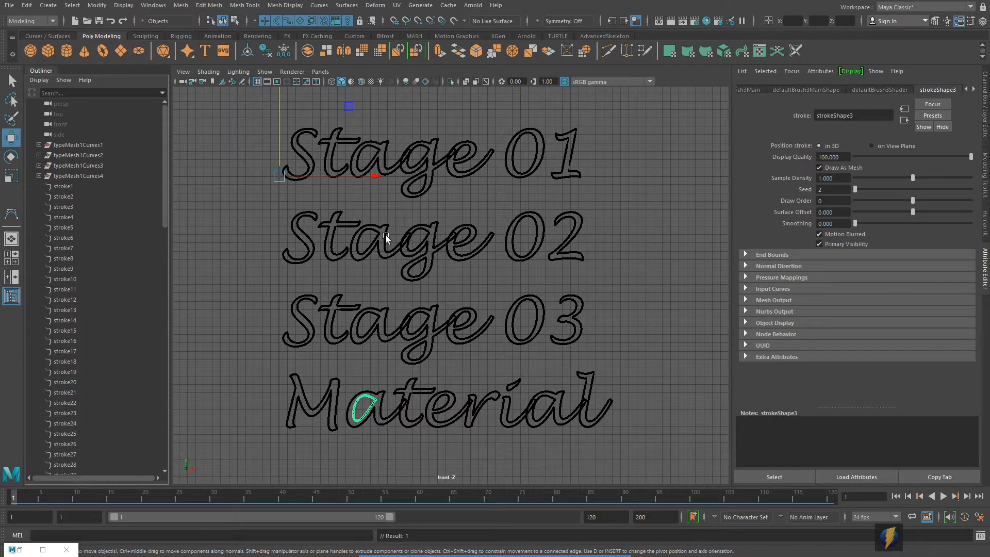
Group typeMesh1Curves1 to typeMesh1Curves4 and name the group myCurves
mouse_move(163, 197)
left_mouse_down()
mouse_move(181, 385)
mouse_move(168, 180)
left_mouse_up()
left_click(78, 145)
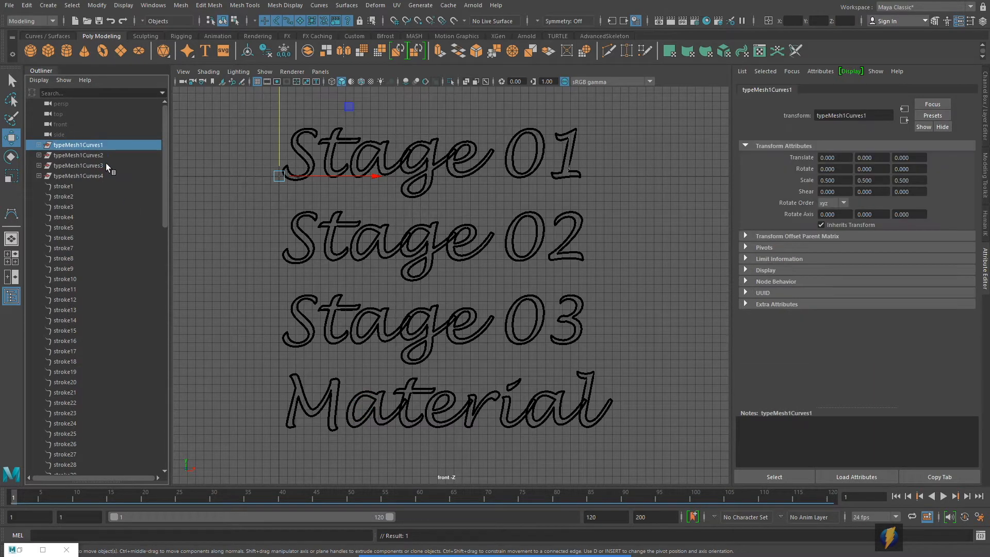
left_click(92, 176, "shift")
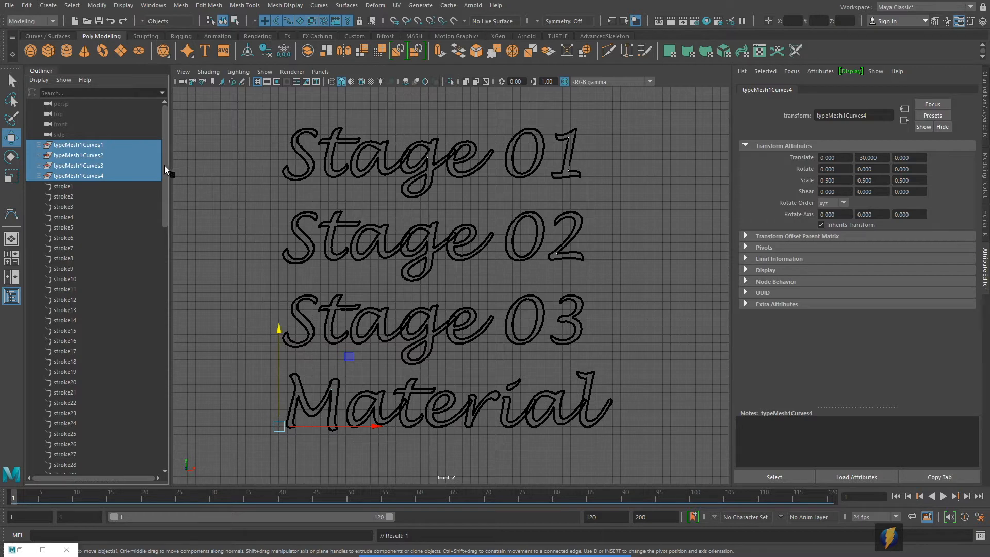
left_click(26, 5)
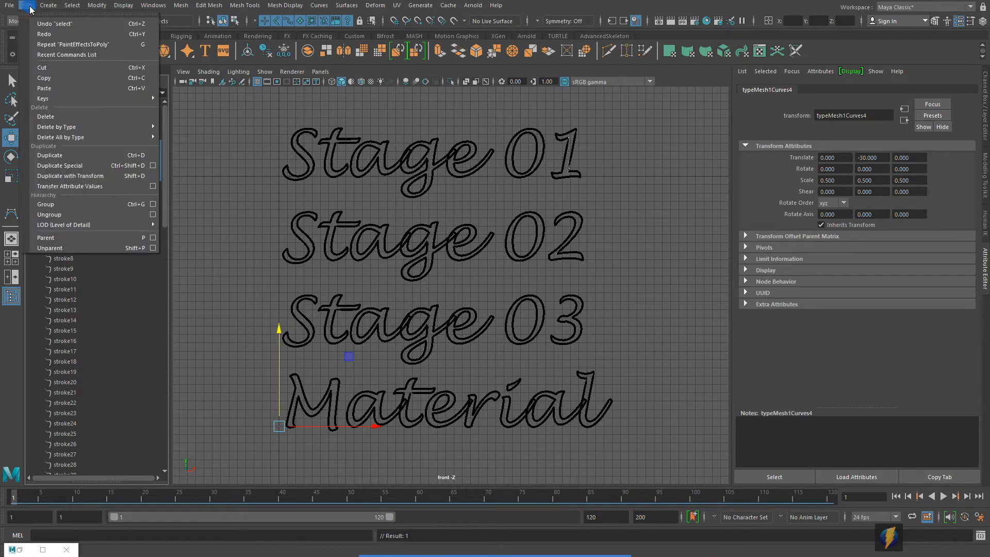
left_click(46, 204)
double_click(850, 115)
type("myCurves")
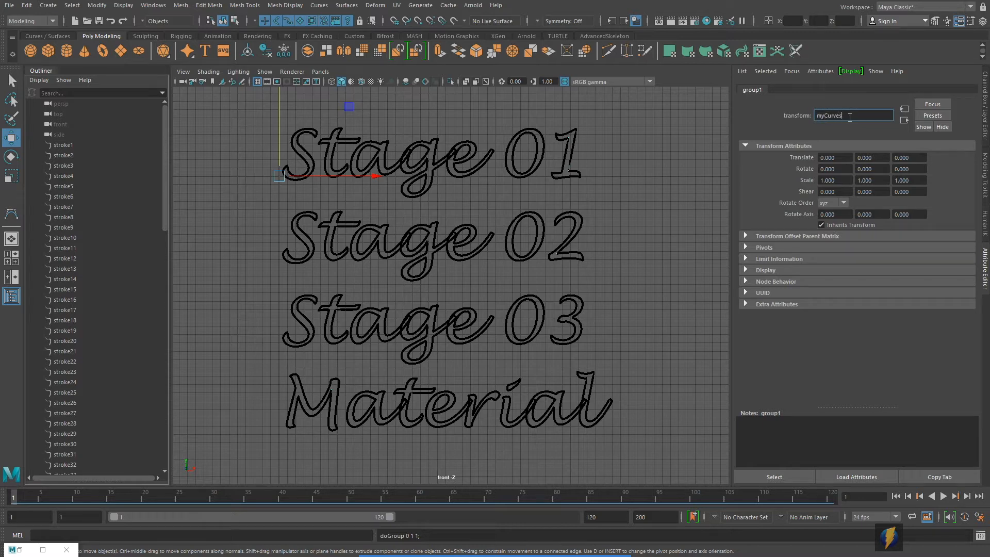
key("Return")
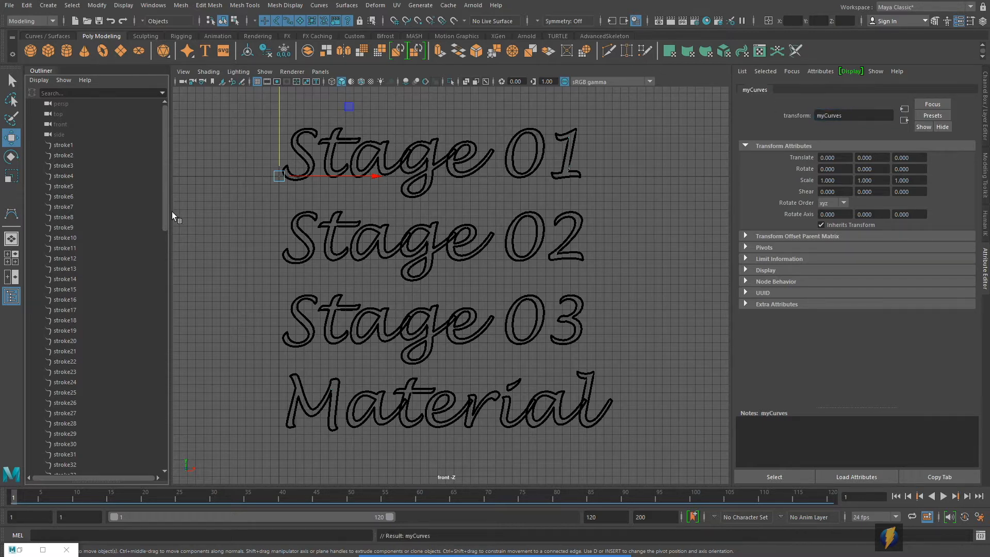
Check the contents of the myCurves group and collapse it again
left_click_drag(165, 214, 183, 467)
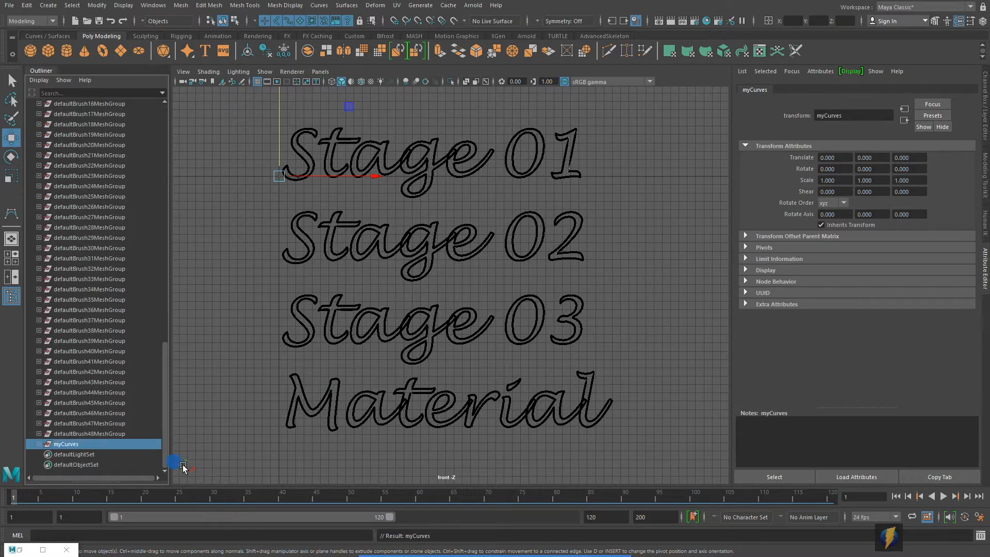
left_click(37, 444)
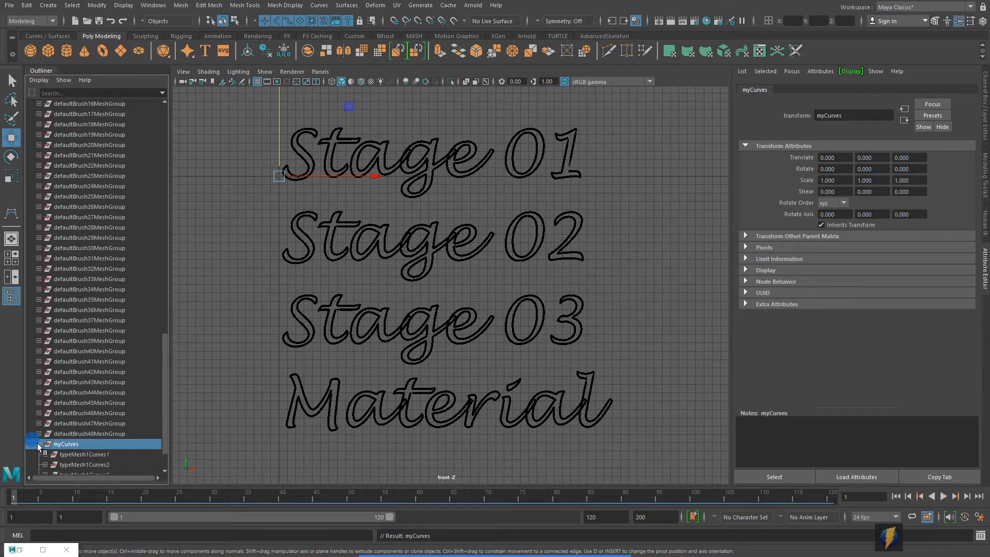
scroll(126, 394, "down", 2)
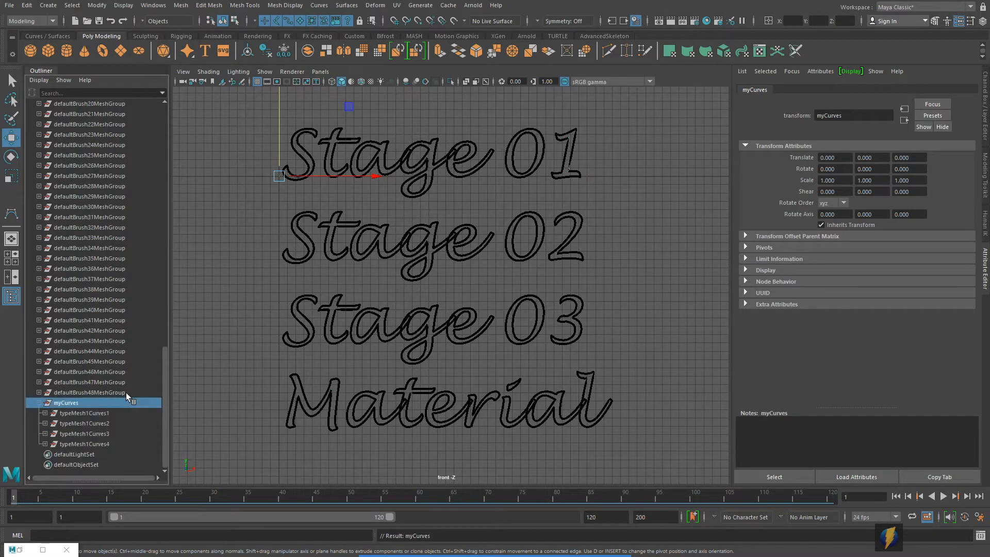
left_click(39, 402)
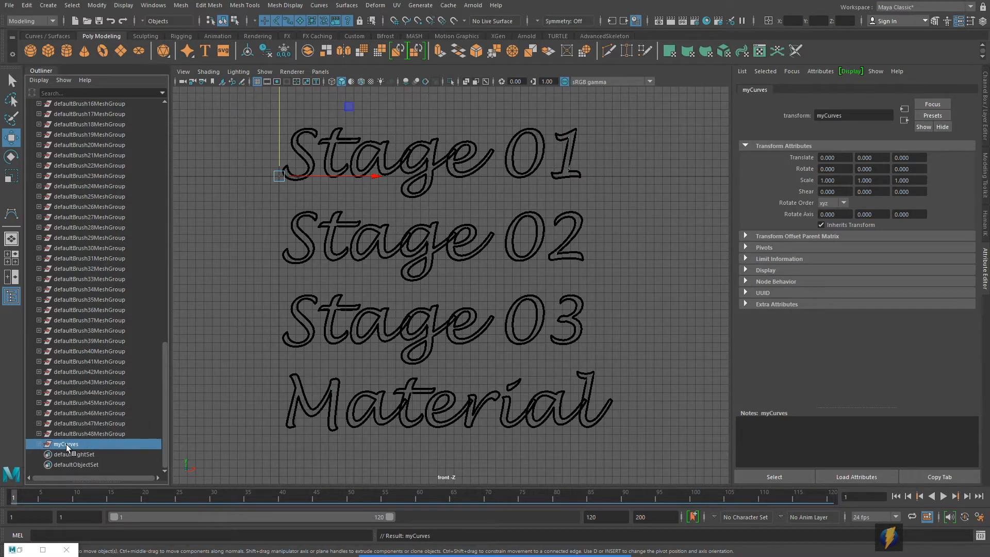
Examine the curves inside typeMesh1Curves1 in the myCurves group, select polyToCurve1, and collapse myCurves
left_click(38, 444)
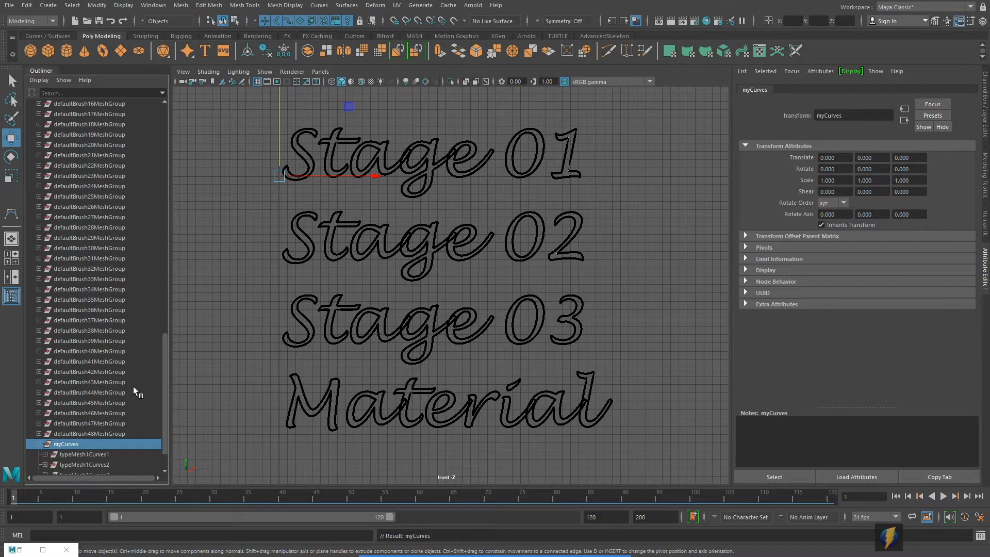
left_click_drag(165, 373, 165, 415)
left_click(45, 413)
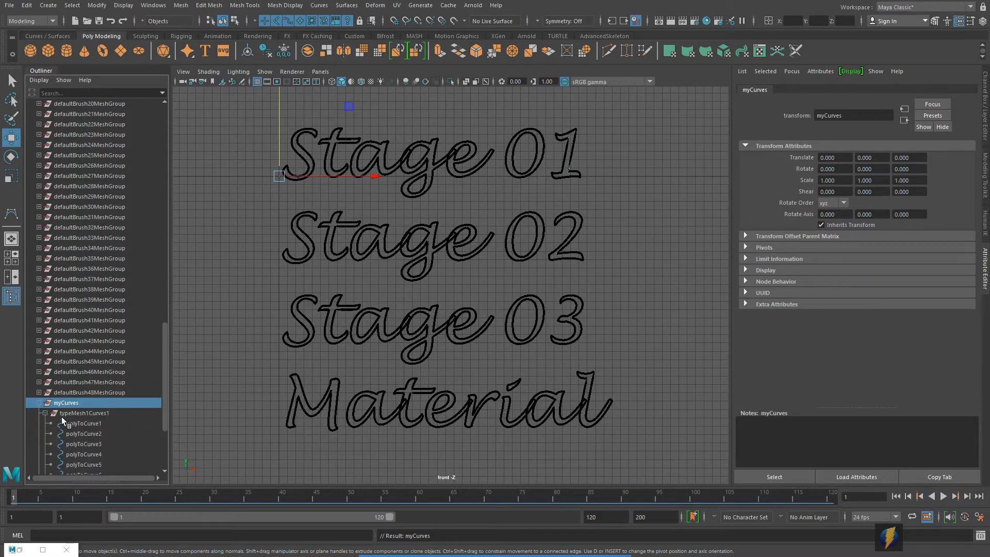
left_click(49, 424)
left_click(38, 403)
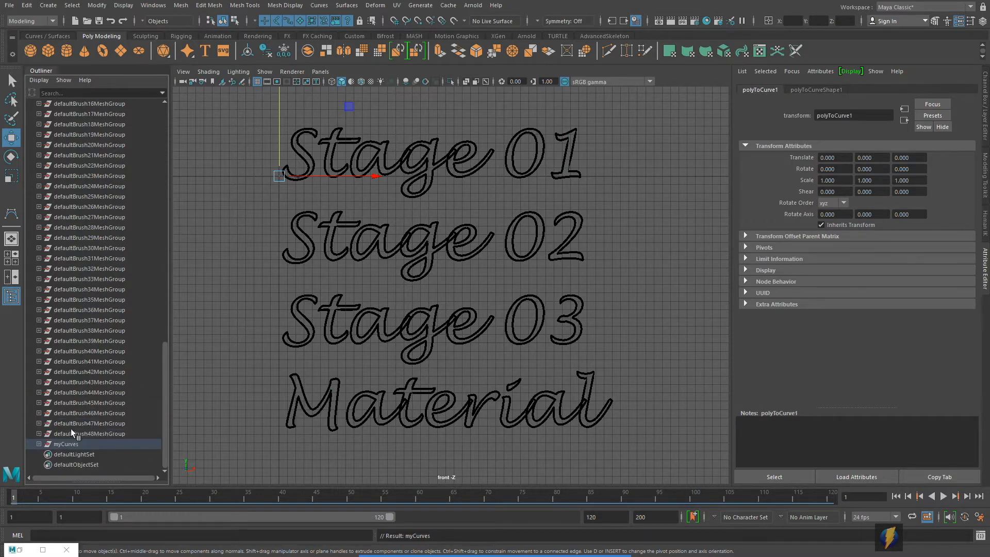
Group stroke1 to stroke48 and name the group myStrokes
left_click_drag(163, 395, 155, 157)
left_click(63, 146)
scroll(91, 290, "down", 10)
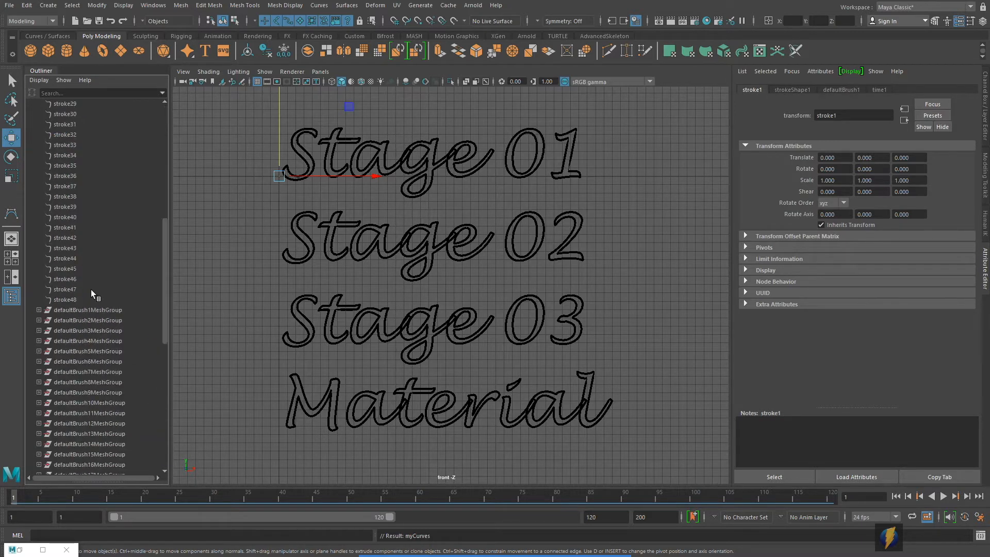
left_click(71, 299, "shift")
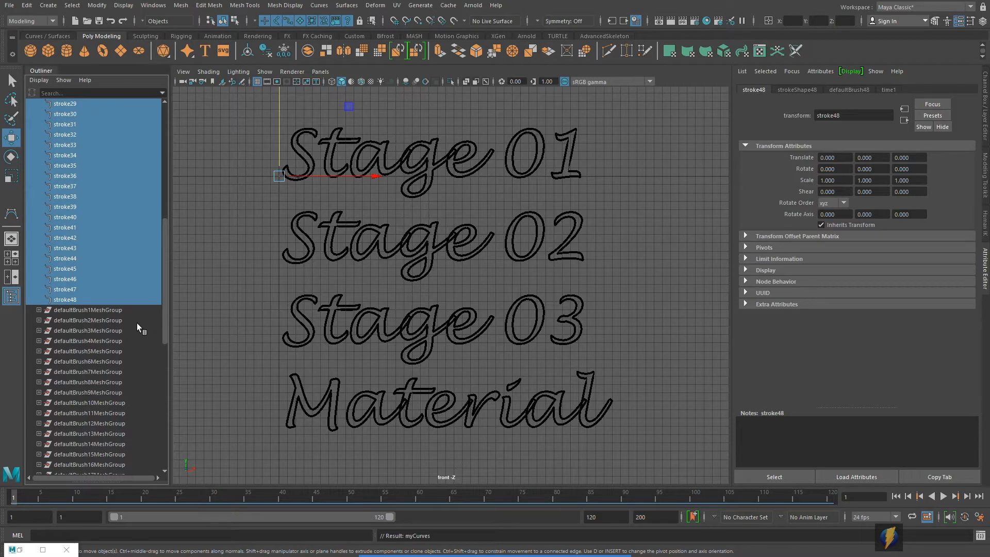
left_click(26, 6)
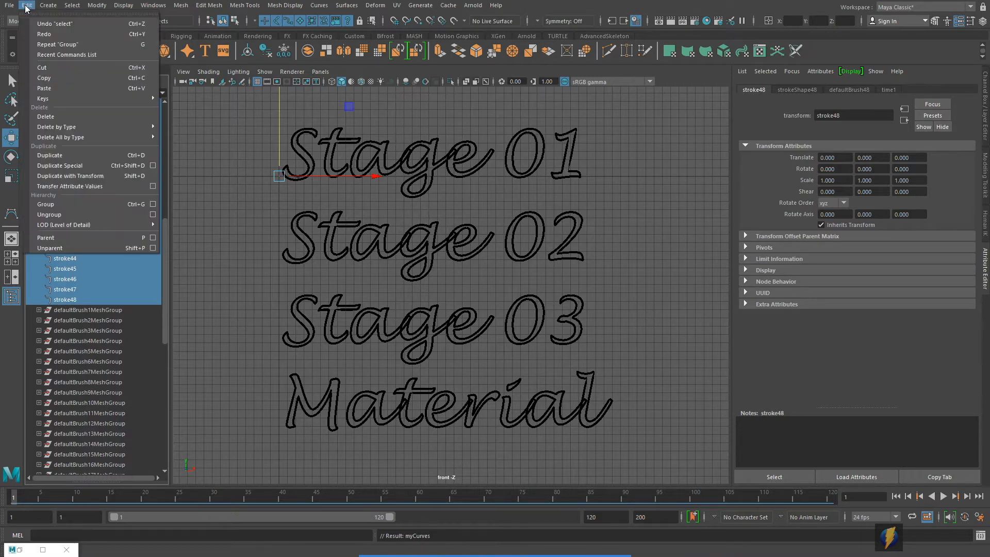
left_click(72, 203)
left_click(835, 115)
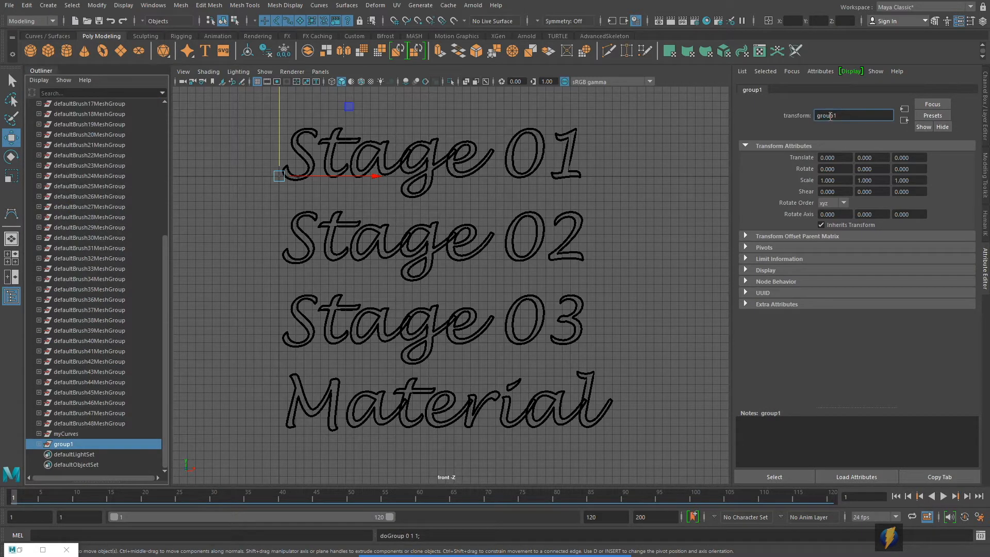
double_click(836, 115)
type("myStrokes")
key("Return")
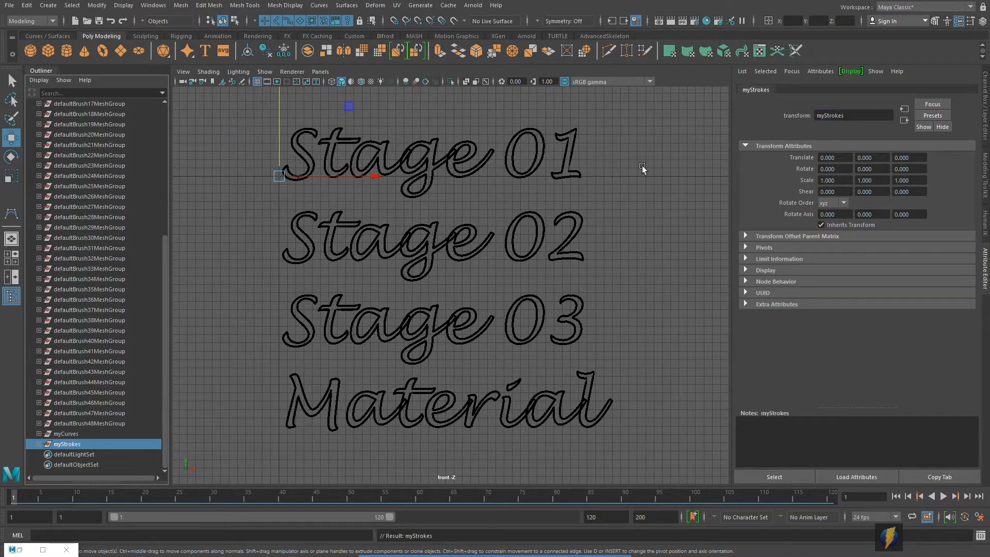
Group defaultBrush1MeshGroup to defaultBrush48MeshGroup, name the group myMeshes, and clear the selection
left_click(116, 423)
scroll(124, 336, "up", 5)
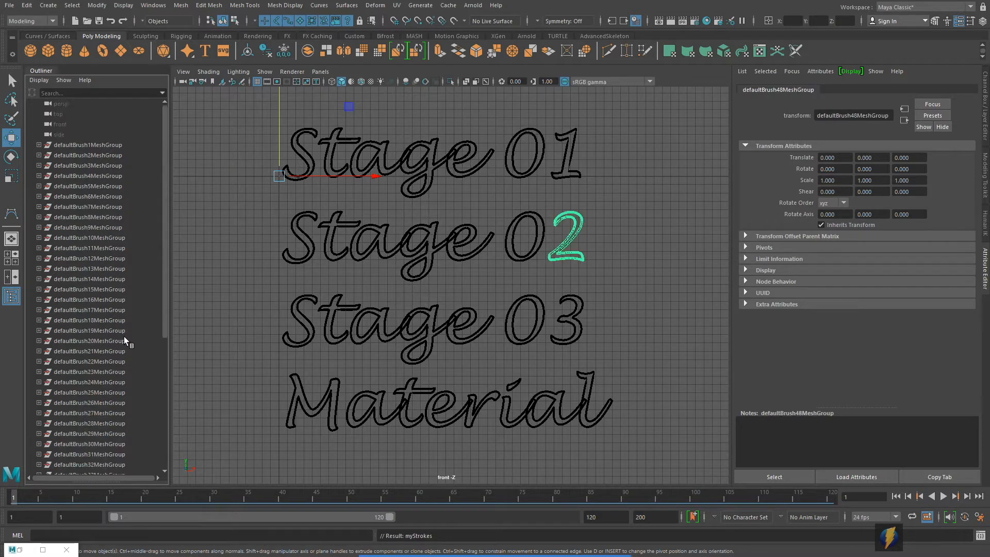
left_click(78, 145, "shift")
left_click(26, 5)
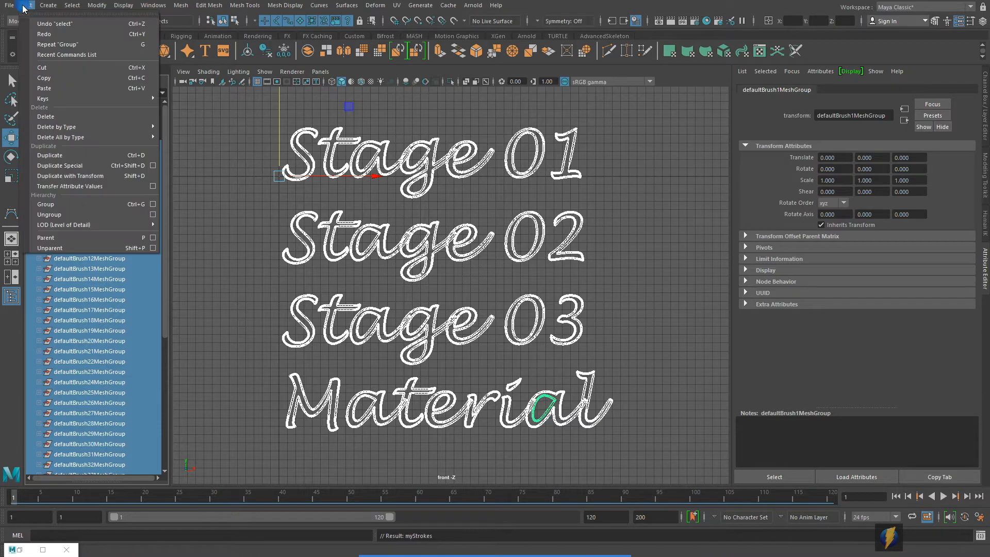
left_click(54, 204)
left_click(834, 113)
double_click(868, 113)
type("my")
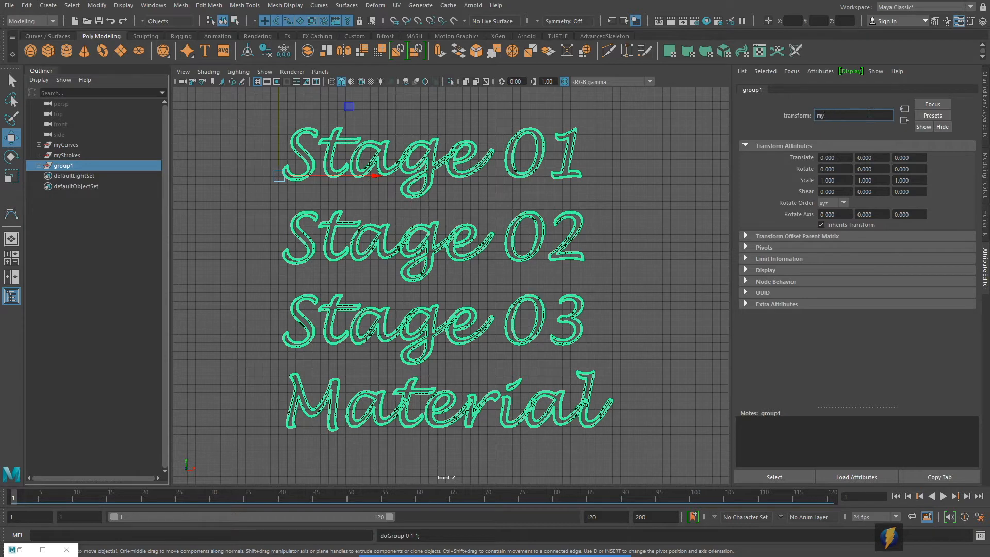
type("Meshes")
key("Return")
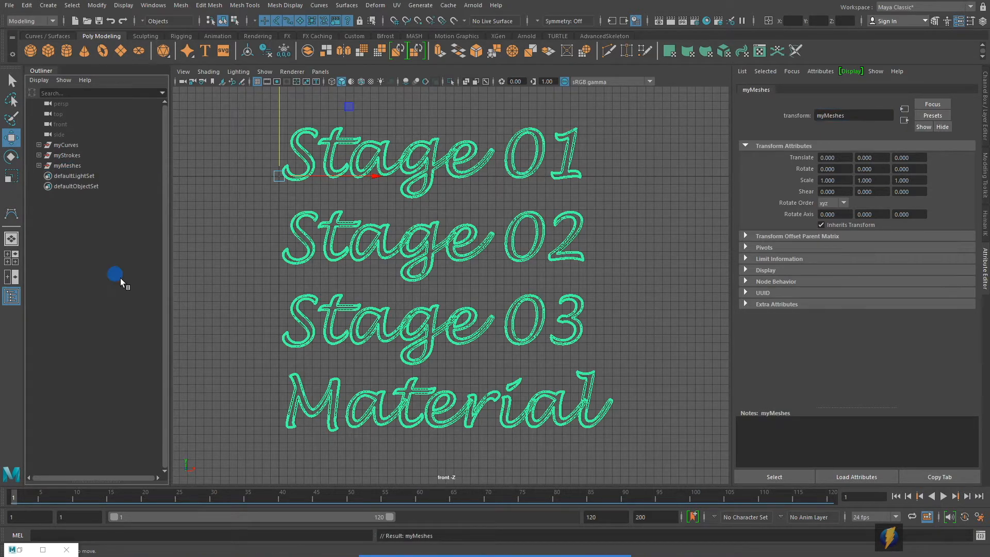
left_click(120, 279)
Check the contents of the myCurves, myStrokes and myMeshes groups in turn, collapsing each one again
left_click(533, 535)
mouse_move(490, 258)
left_mouse_down()
mouse_move(111, 147)
mouse_move(94, 164)
mouse_move(91, 144)
mouse_move(96, 164)
left_mouse_up()
left_click(39, 145)
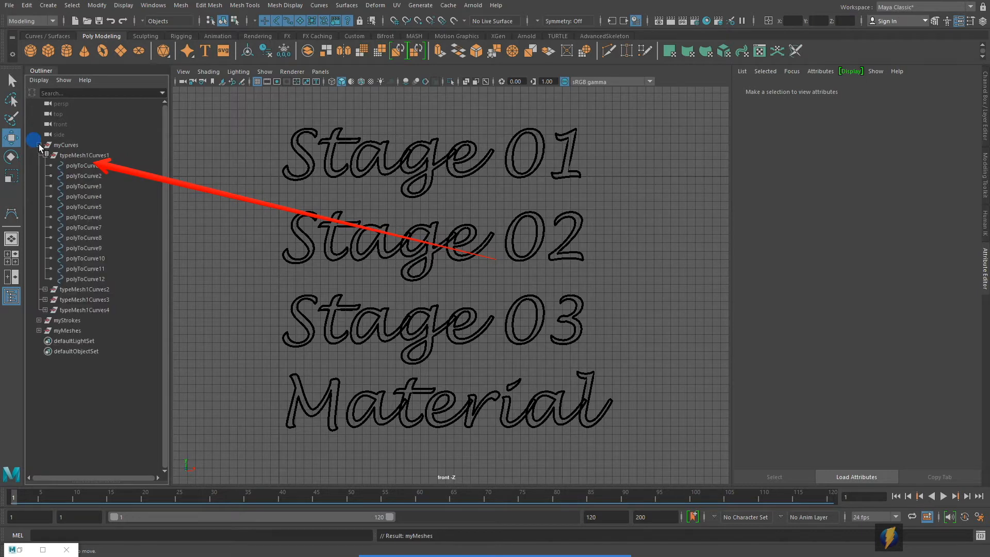
left_click(39, 145)
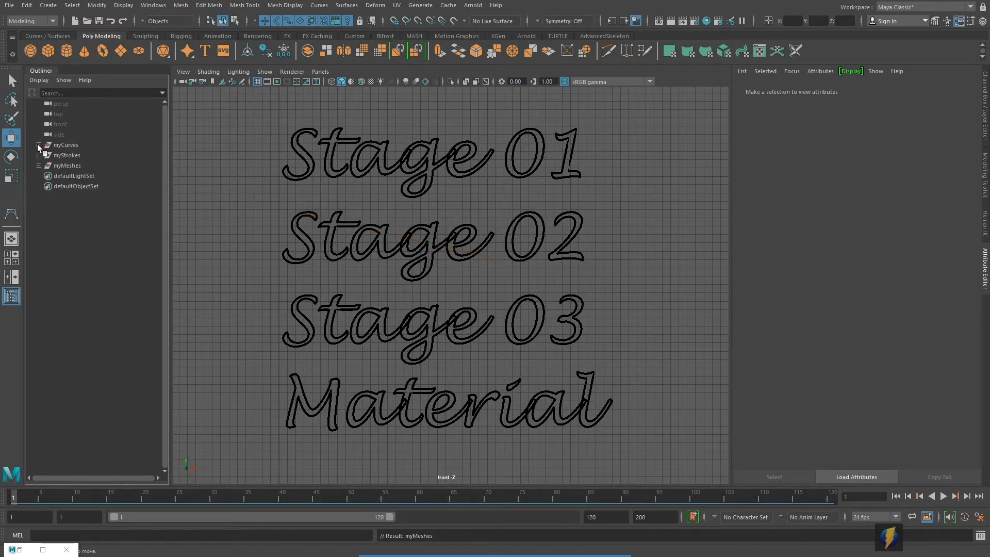
left_click(39, 145)
left_click(39, 145)
left_click(39, 155)
left_click(38, 155)
left_click(39, 166)
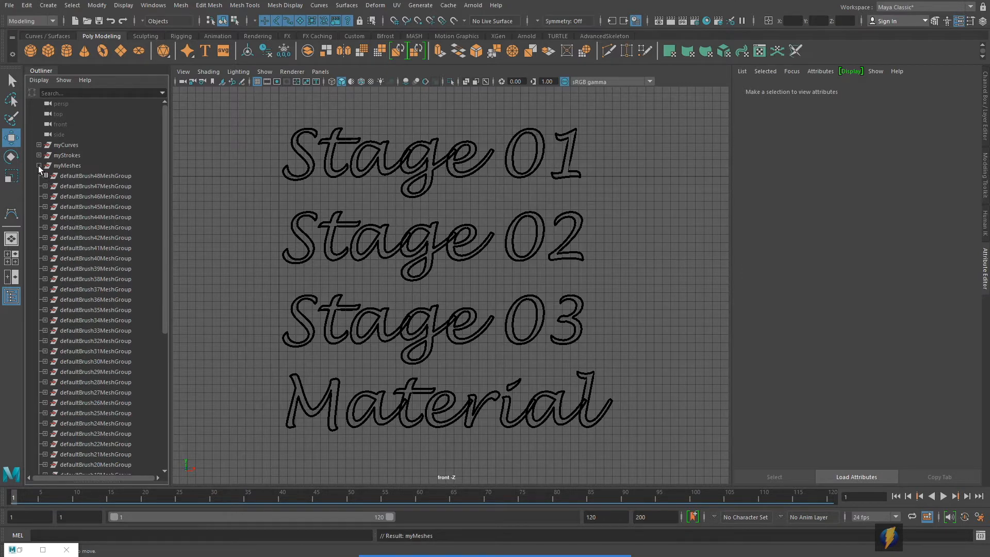
left_click(38, 165)
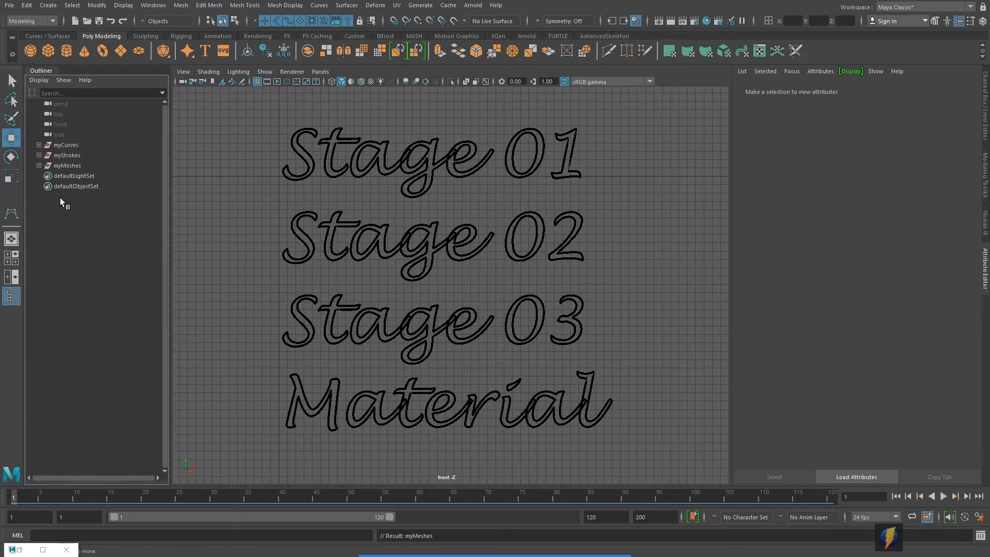
Assign the GreenNeon1 material from the Hypershade to all the Stage 01 text meshes
left_click(626, 251)
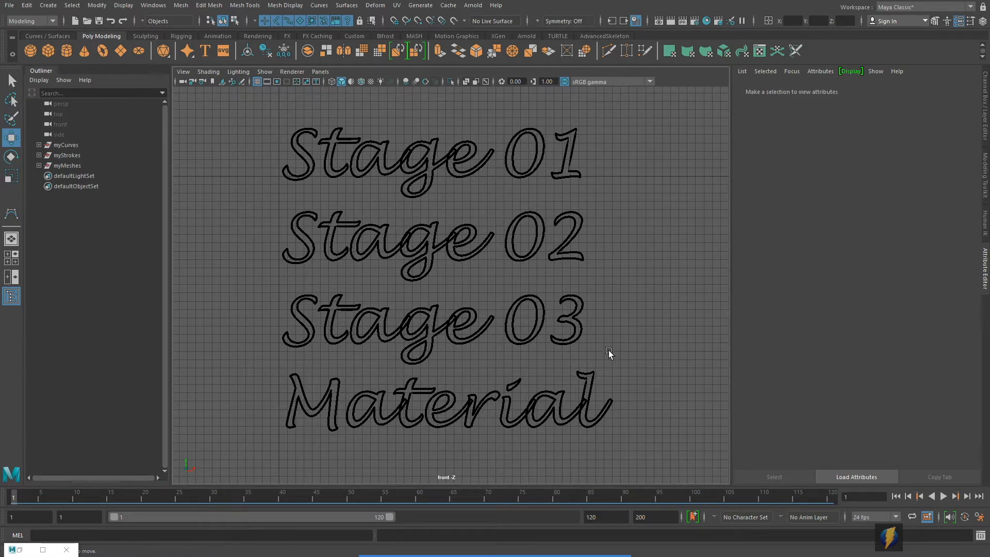
middle_click_drag(542, 299, 496, 299, "alt")
left_click_drag(206, 119, 587, 190)
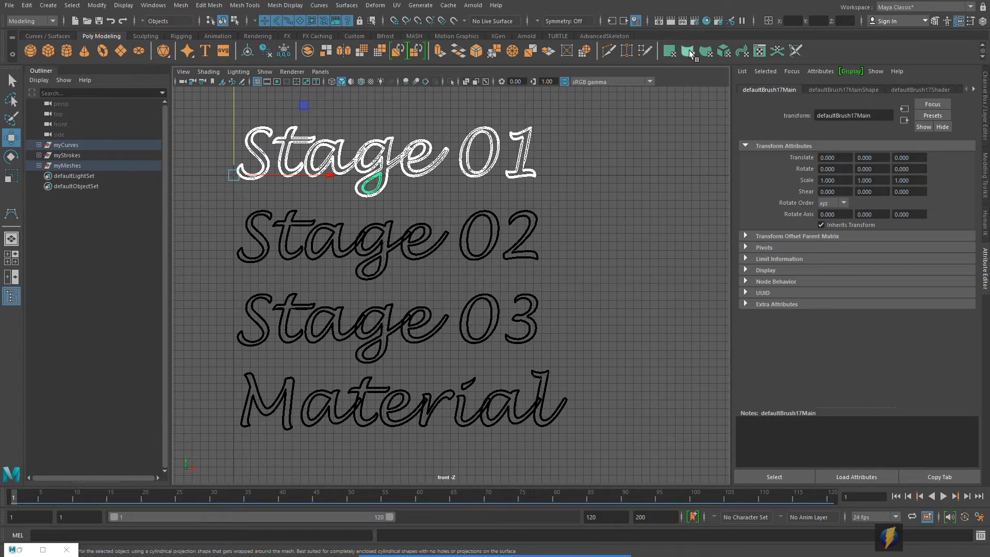
left_click(706, 21)
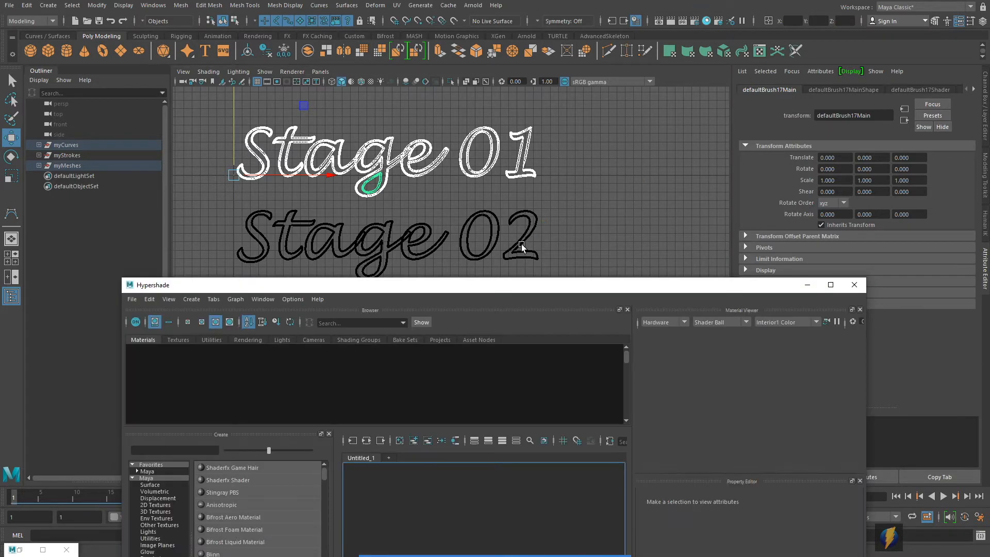
right_click_drag(164, 383, 157, 354)
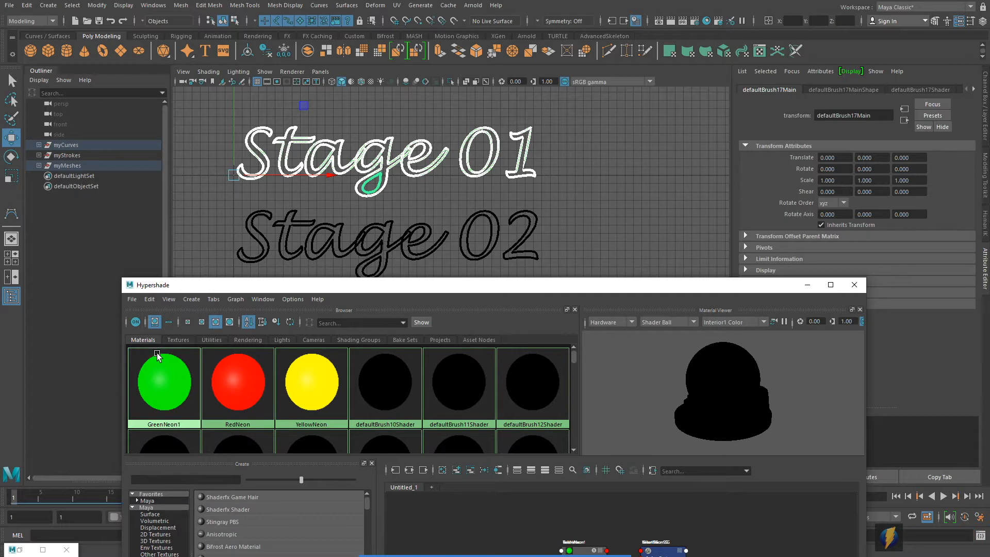
left_click(246, 245)
Assign the RedNeon material to all the Stage 02 text meshes
middle_click_drag(261, 184, 256, 163, "alt")
left_click_drag(213, 164, 546, 226)
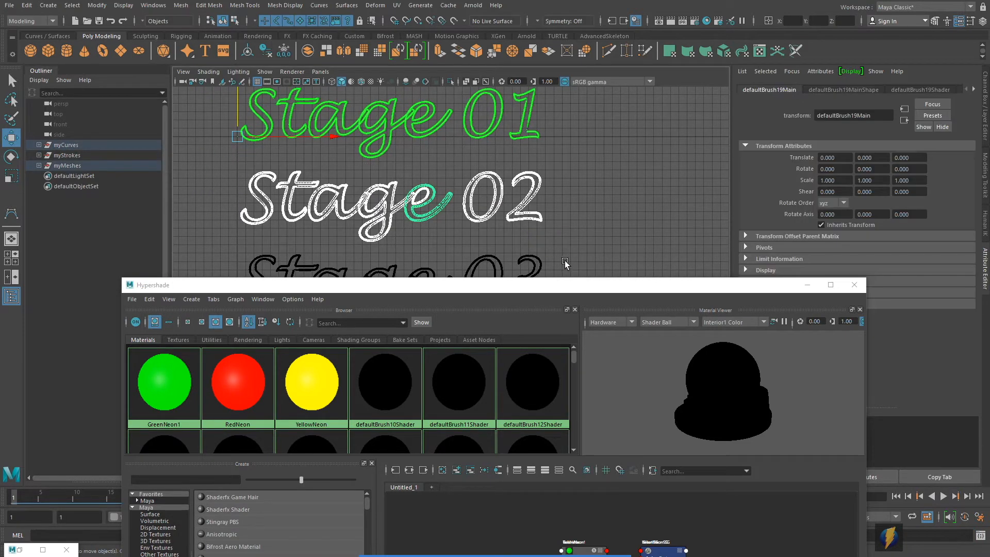
right_click_drag(233, 383, 235, 356)
Assign the YellowNeon material to the Stage 03 text meshes and minimize the Hypershade
middle_click_drag(351, 260, 364, 163, "alt")
left_click_drag(200, 154, 597, 208)
right_click_drag(315, 384, 308, 352)
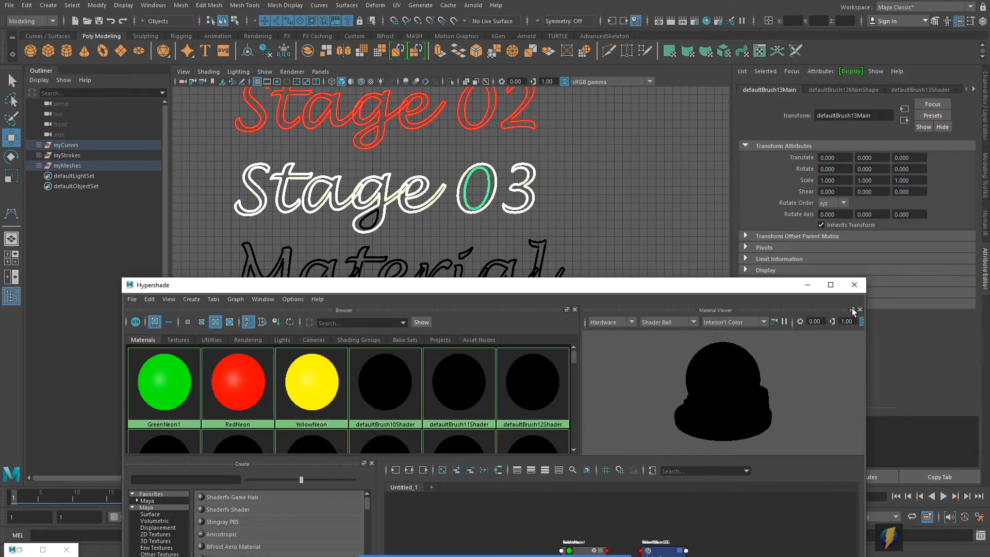
left_click(804, 284)
Assign YellowNeon to the missed inner loop of the g in Stage 03, close the Hypershade and clear the selection
middle_click_drag(531, 214, 546, 299, "alt")
right_click_drag(350, 356, 395, 311, "alt")
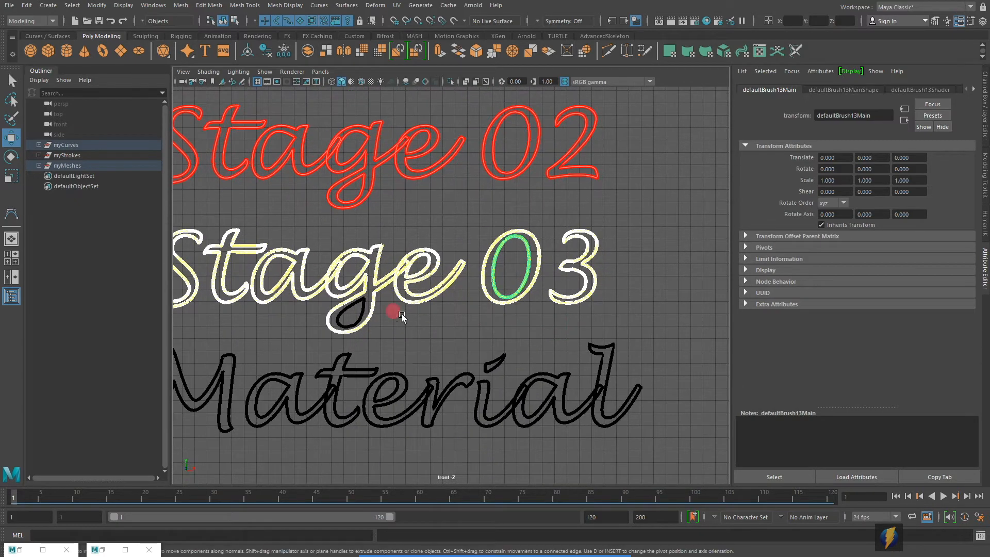
left_click(359, 311)
middle_click_drag(442, 309, 501, 333, "alt")
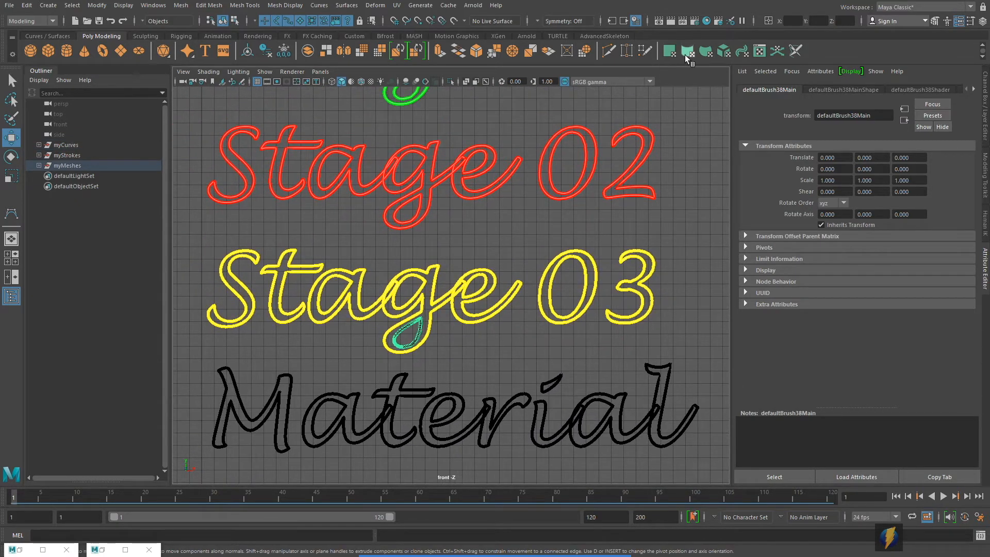
left_click(704, 20)
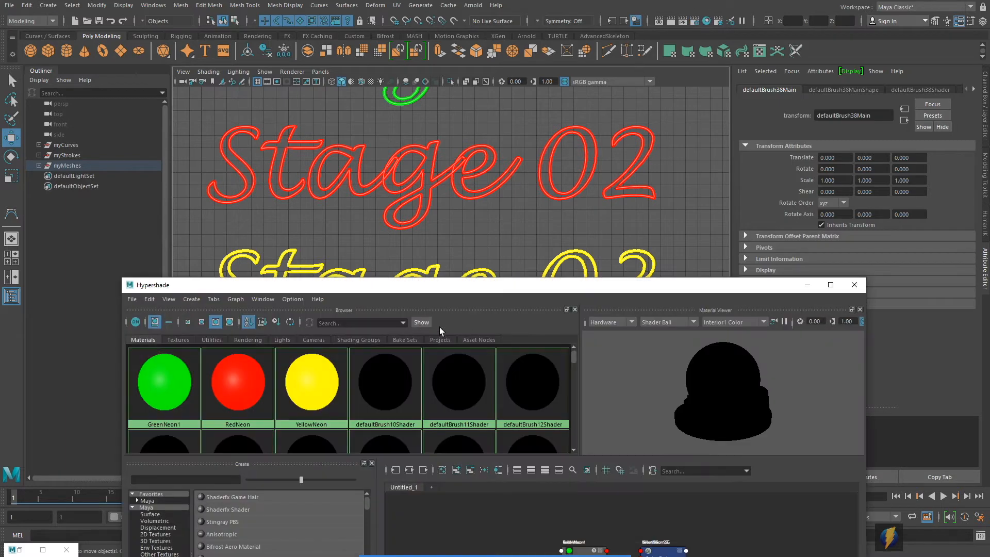
right_click(316, 378)
left_click(316, 353)
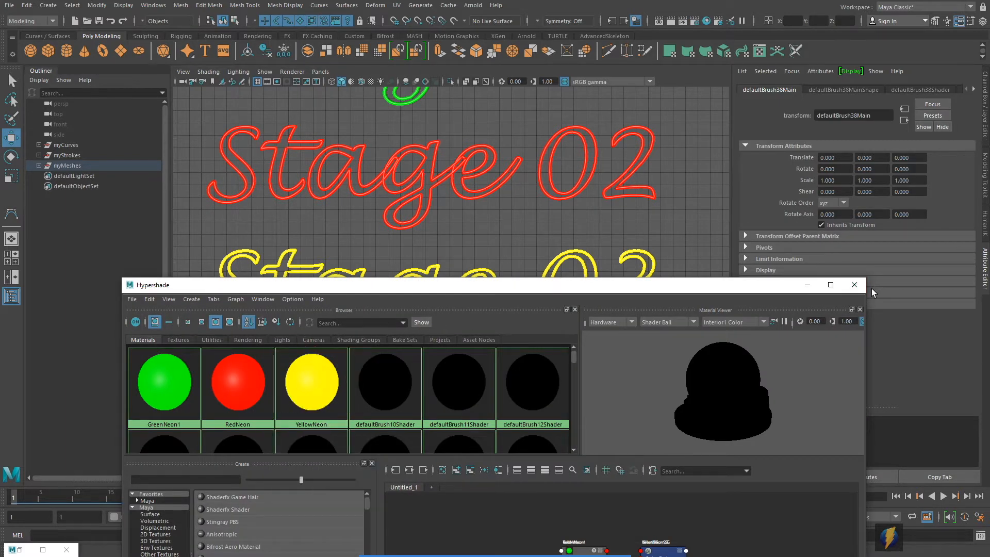
left_click(855, 285)
left_click(495, 223)
Render the three neon Stage texts from the front view, inspect the image and close the Render View
scroll(510, 265, "down", 2)
middle_click_drag(491, 207, 488, 277, "alt")
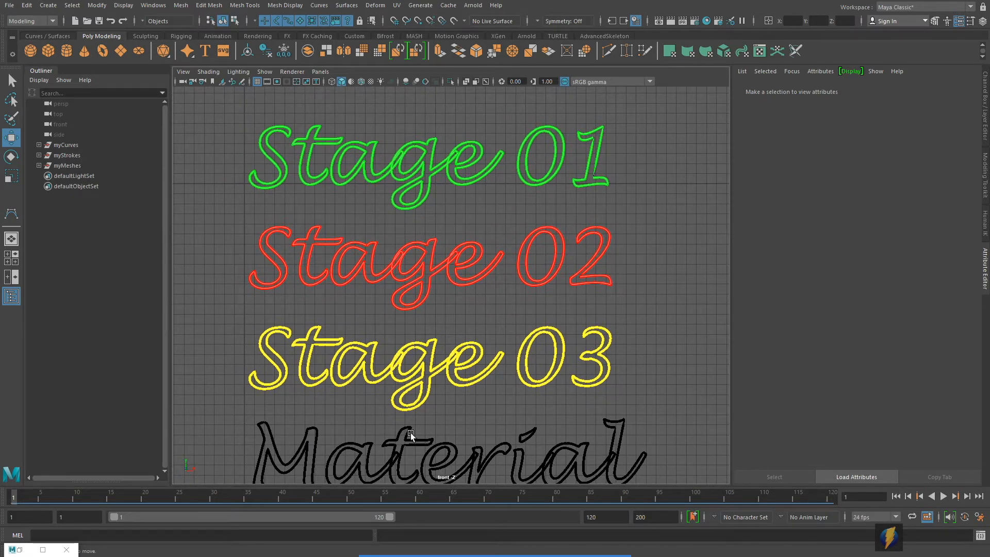
middle_click_drag(514, 343, 501, 276, "alt")
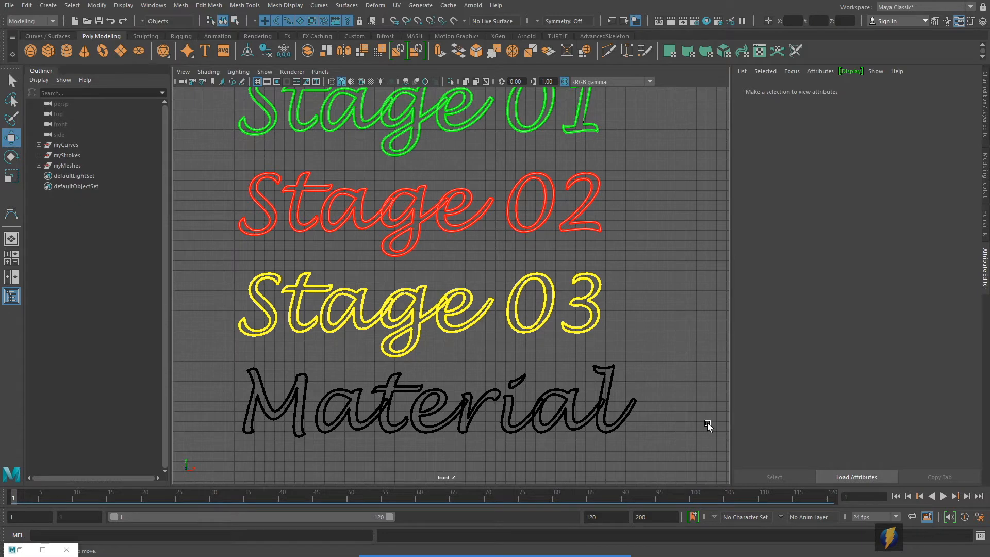
middle_click_drag(512, 181, 521, 237, "alt")
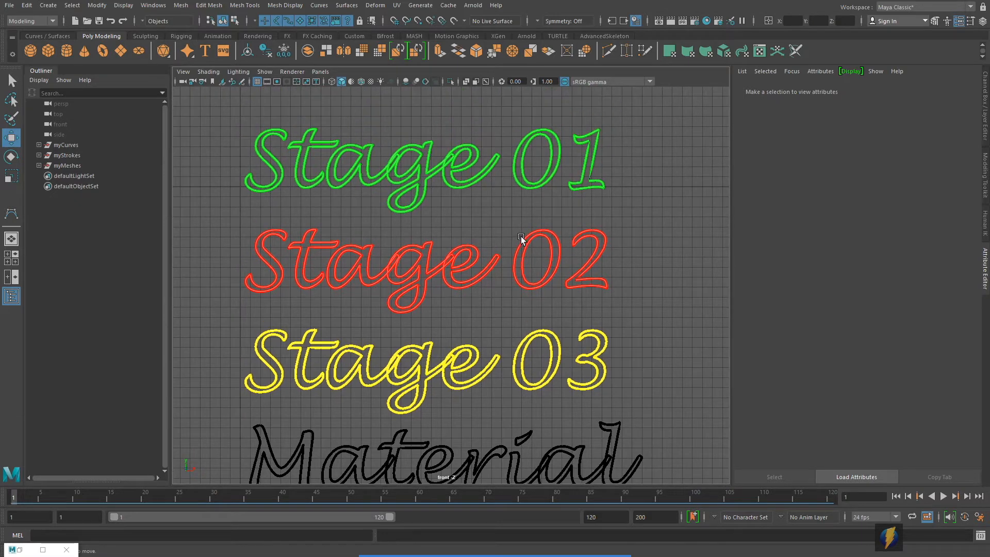
right_click_drag(391, 271, 414, 261, "alt")
middle_click_drag(414, 260, 418, 272, "alt")
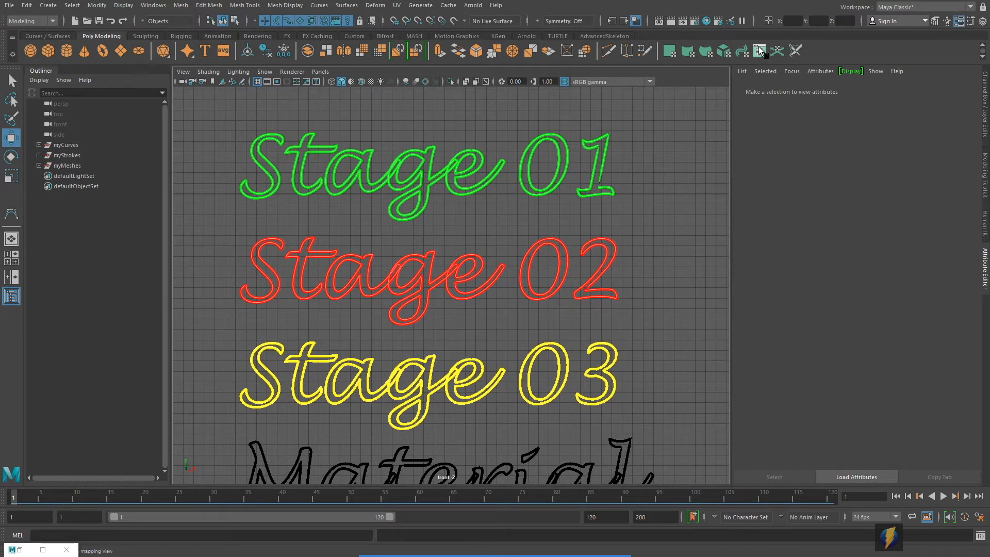
left_click(671, 21)
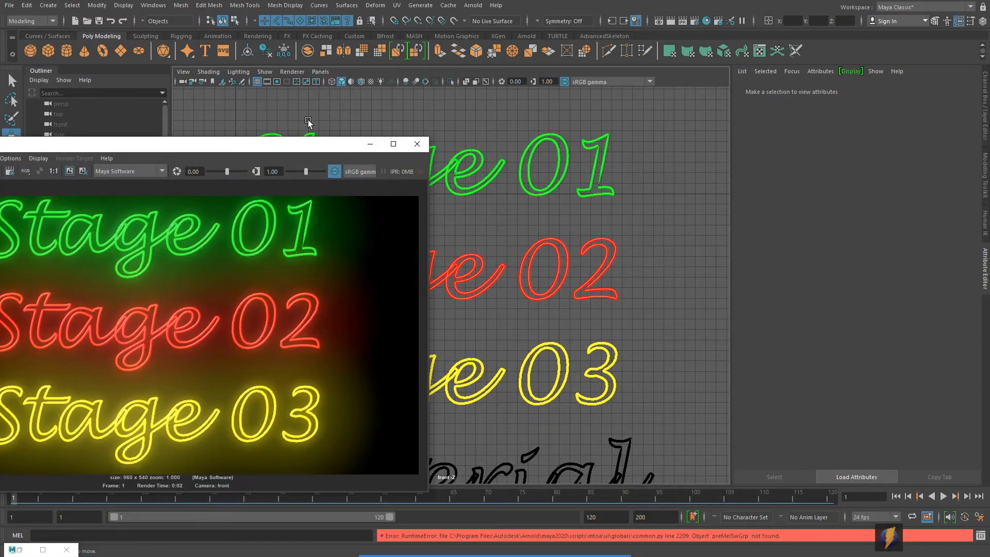
left_click_drag(316, 145, 562, 116)
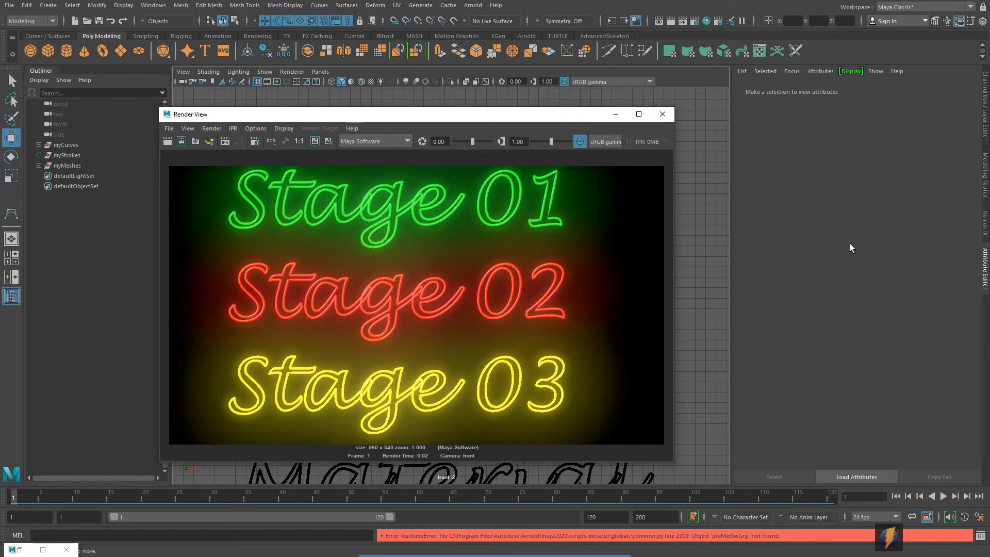
left_click(663, 115)
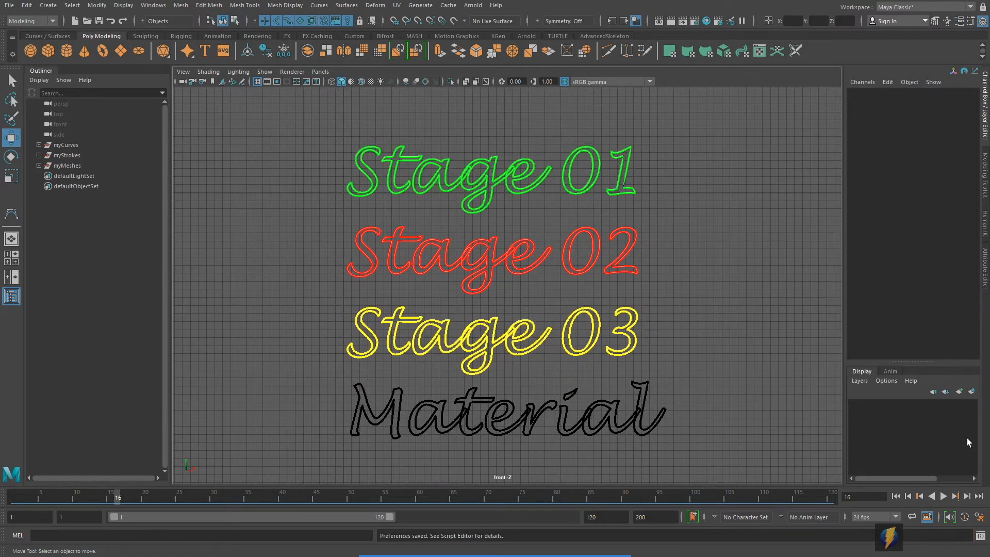
left_click(891, 538)
mouse_move(256, 249)
left_mouse_down()
mouse_move(77, 148)
mouse_move(84, 158)
left_mouse_up()
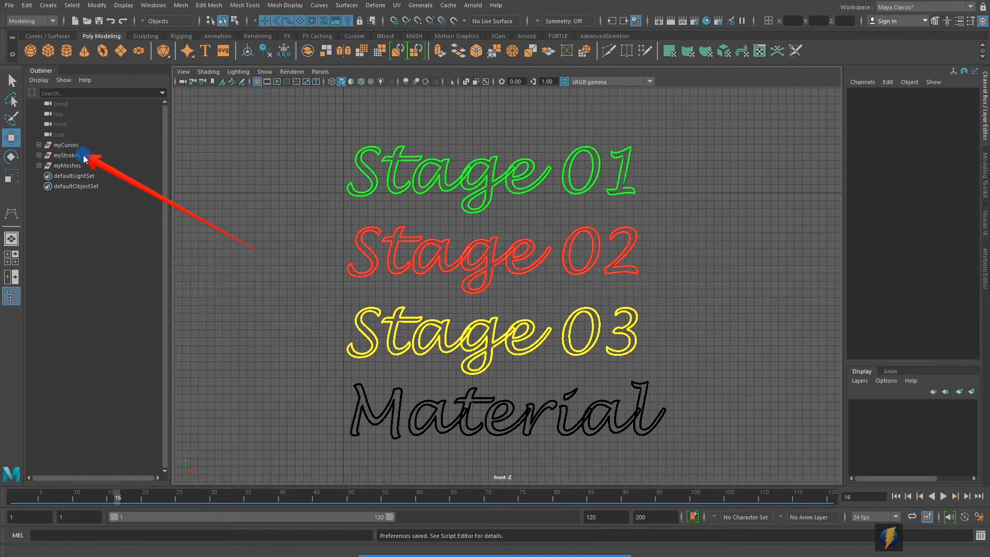
left_click_drag(83, 154, 80, 148)
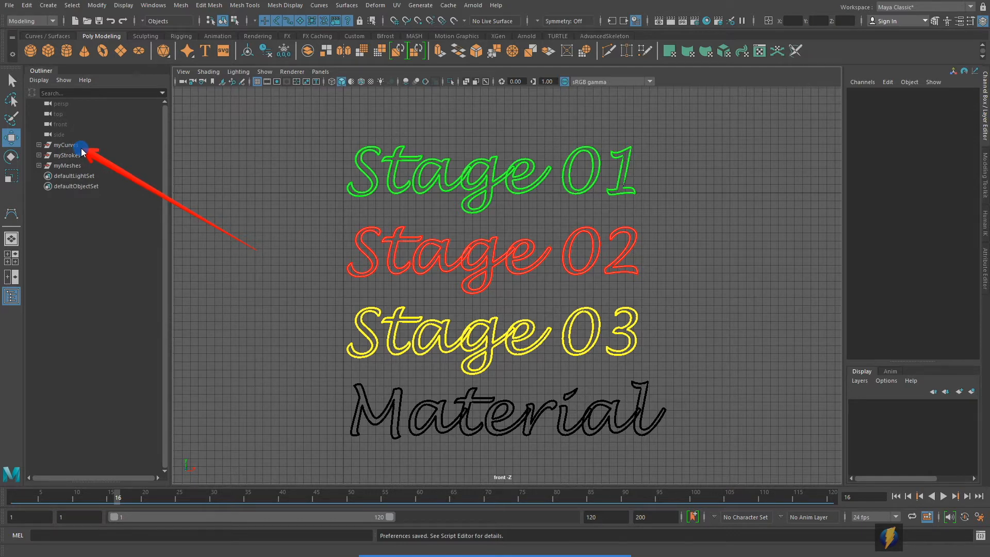
Hide the myCurves and myStrokes groups together by turning their Visibility off
left_click_drag(81, 151, 86, 158)
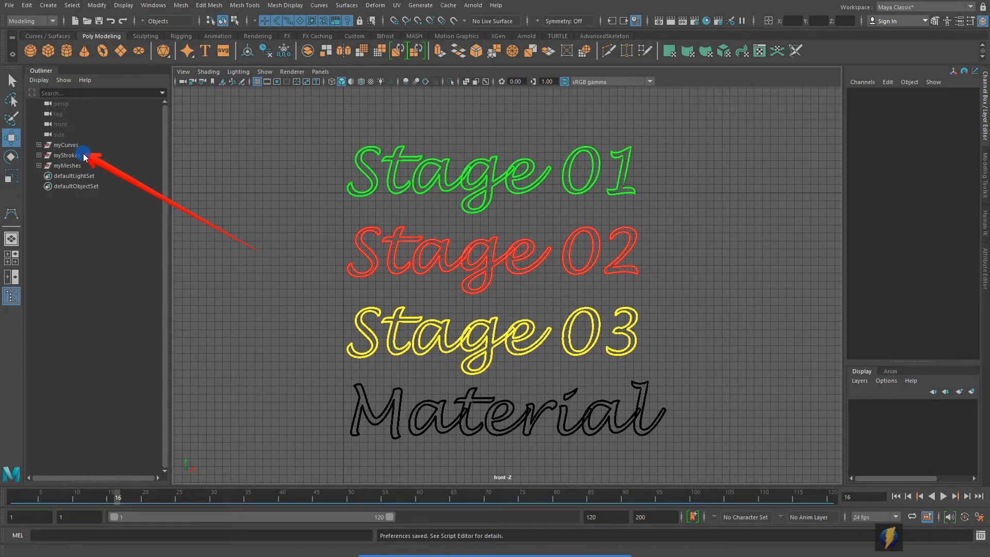
left_click_drag(85, 157, 85, 157)
left_click(63, 145)
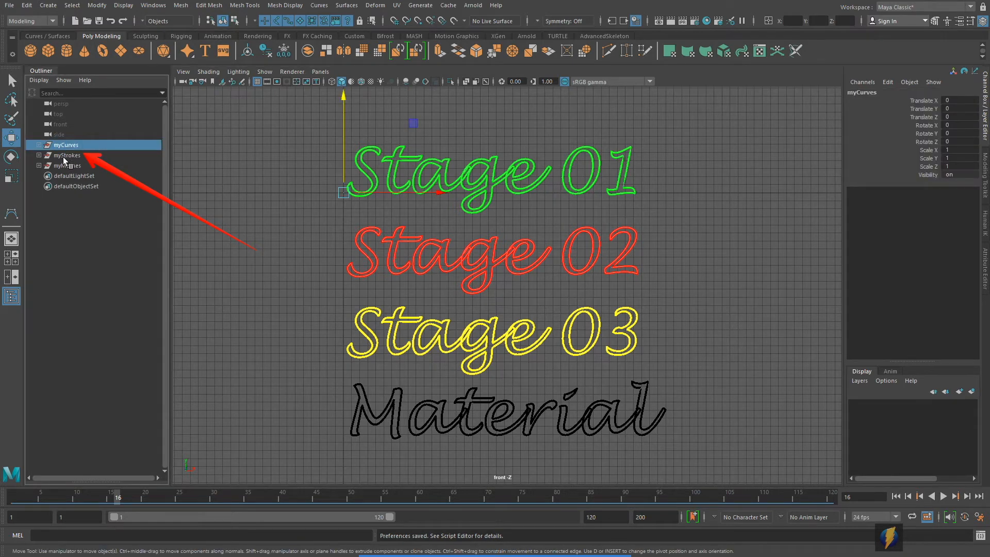
left_click(63, 155, "ctrl")
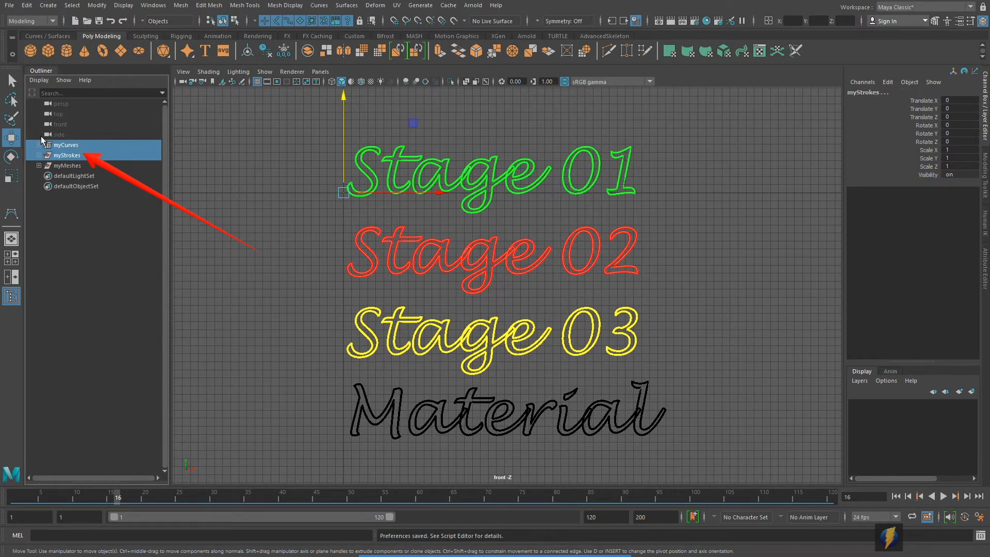
double_click(960, 177)
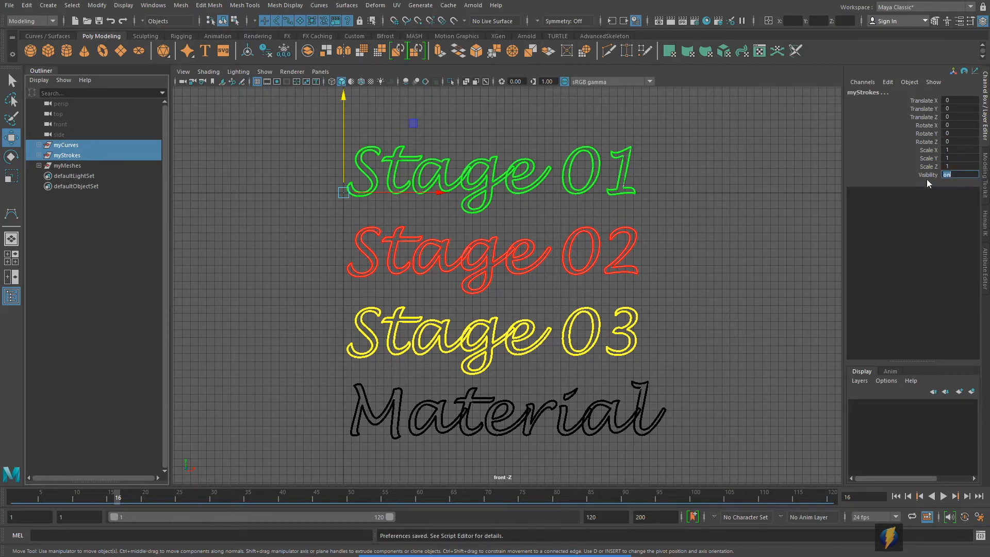
key("Return")
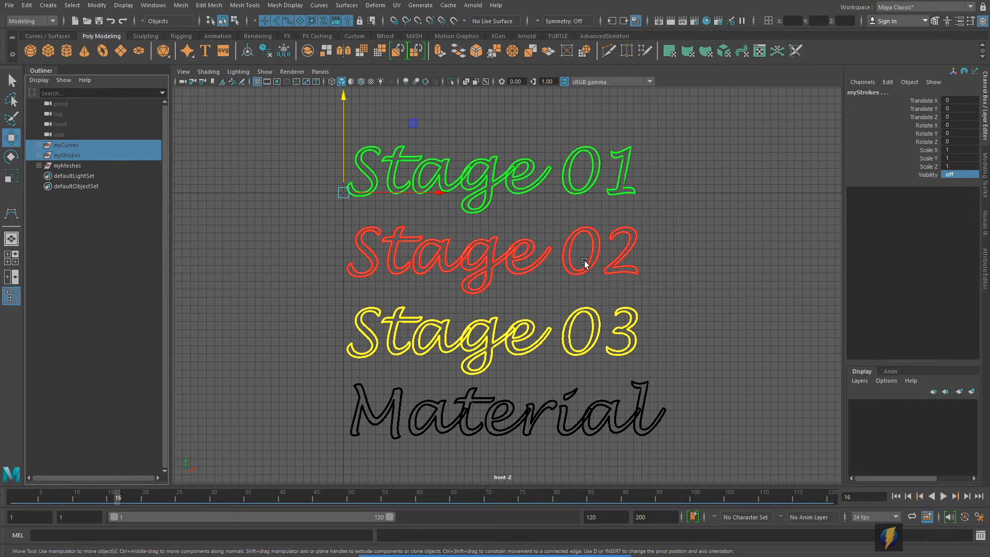
Select the mesh of the letter S in the green Stage 01 text
middle_click_drag(398, 238, 461, 289, "alt")
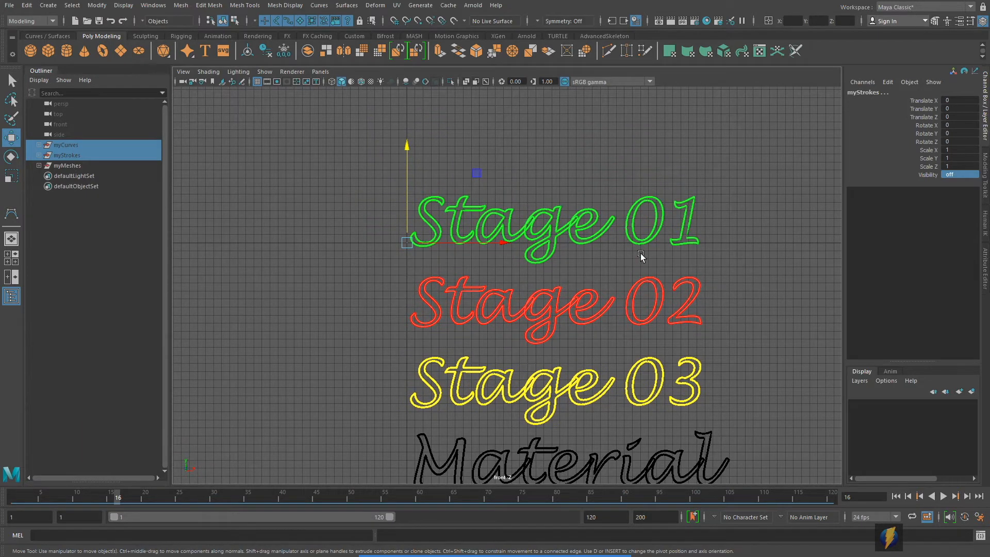
scroll(408, 247, "up", 5)
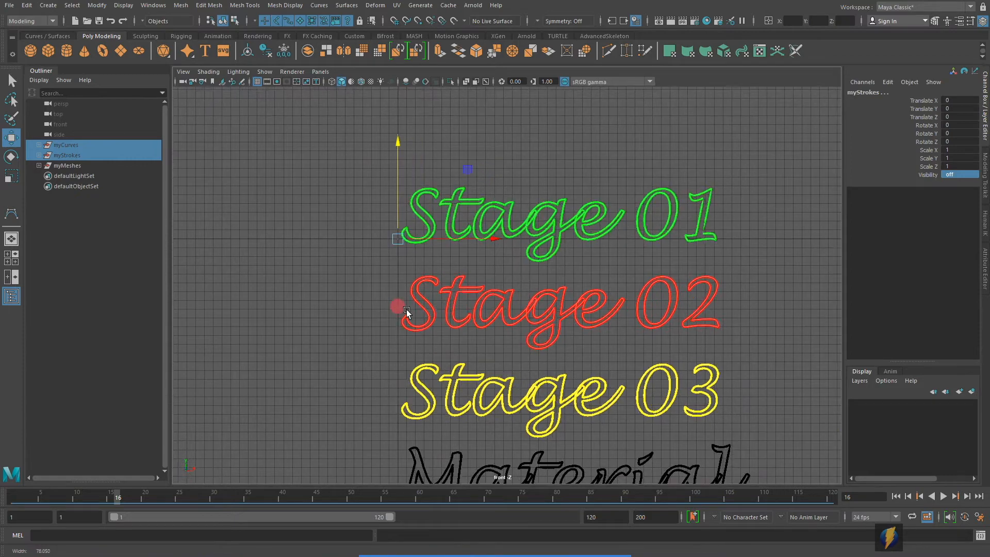
middle_click_drag(398, 217, 483, 330, "alt")
scroll(567, 362, "up", 3)
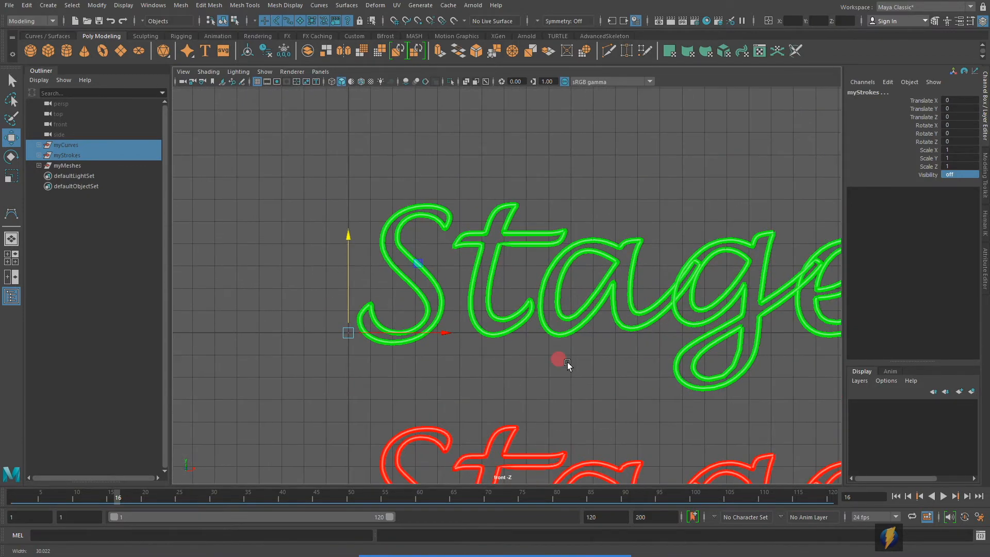
left_click(455, 175)
left_click(441, 207)
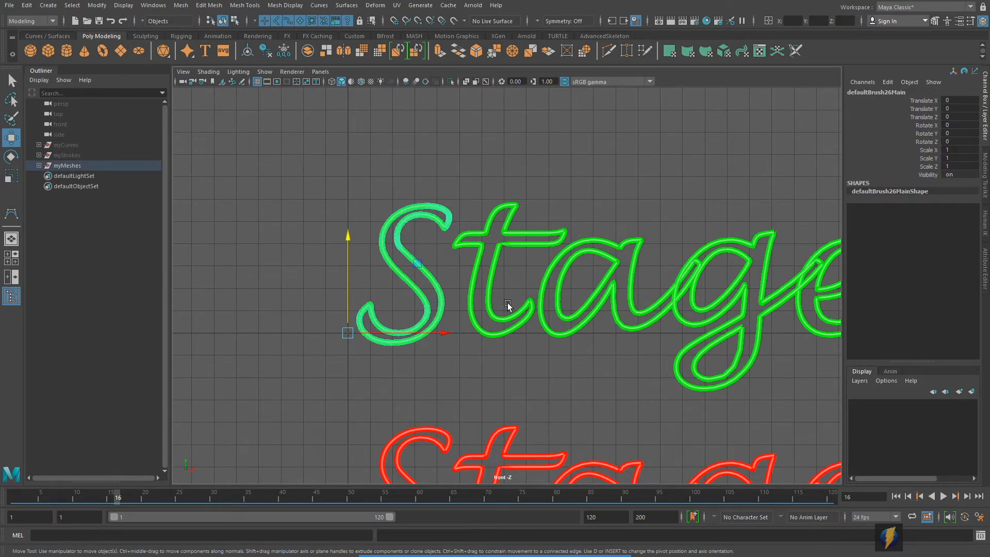
scroll(507, 303, "up", 3)
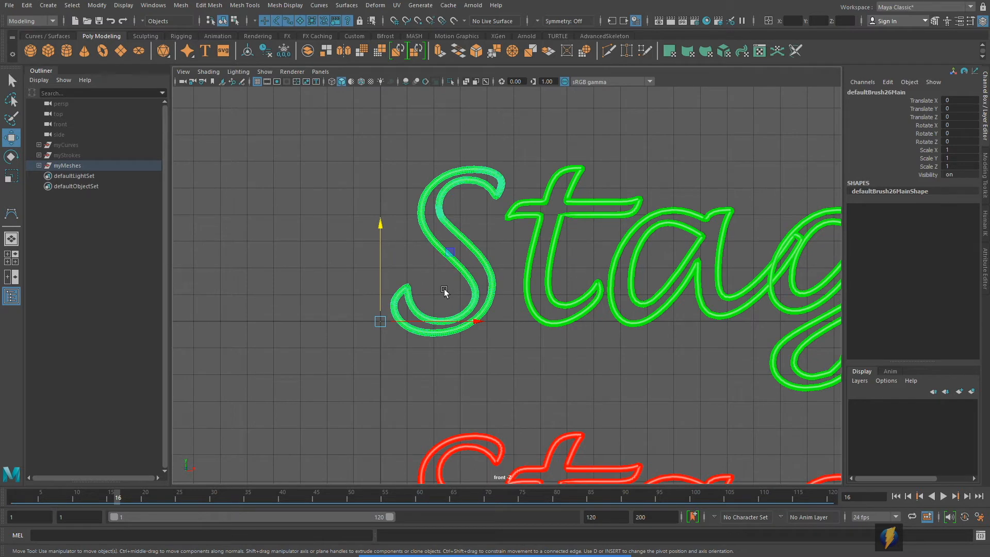
middle_click_drag(457, 287, 446, 308, "alt")
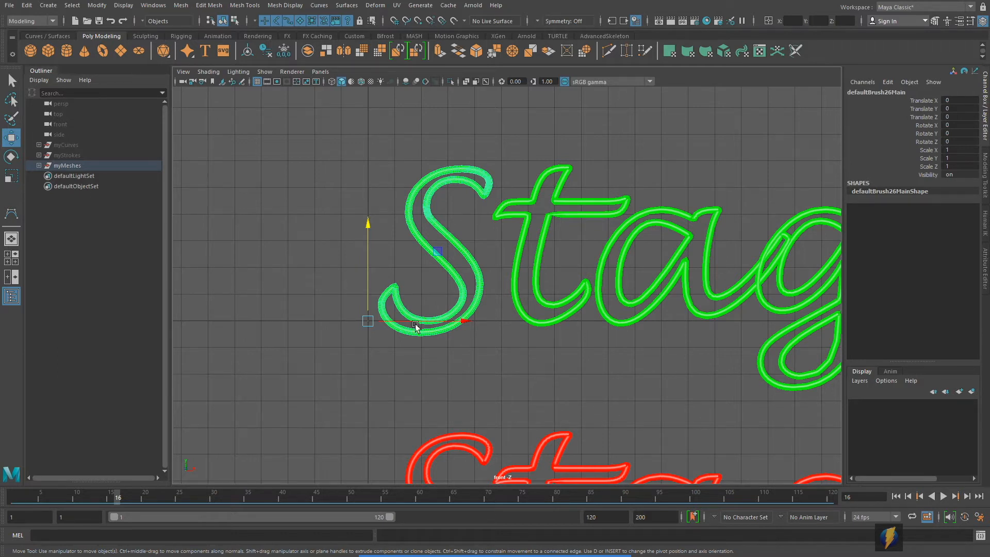
Scrub through the timeline and set the current frame to 1
mouse_move(121, 496)
left_mouse_down()
mouse_move(616, 495)
mouse_move(13, 503)
mouse_move(699, 503)
mouse_move(287, 515)
mouse_move(1, 507)
left_mouse_up()
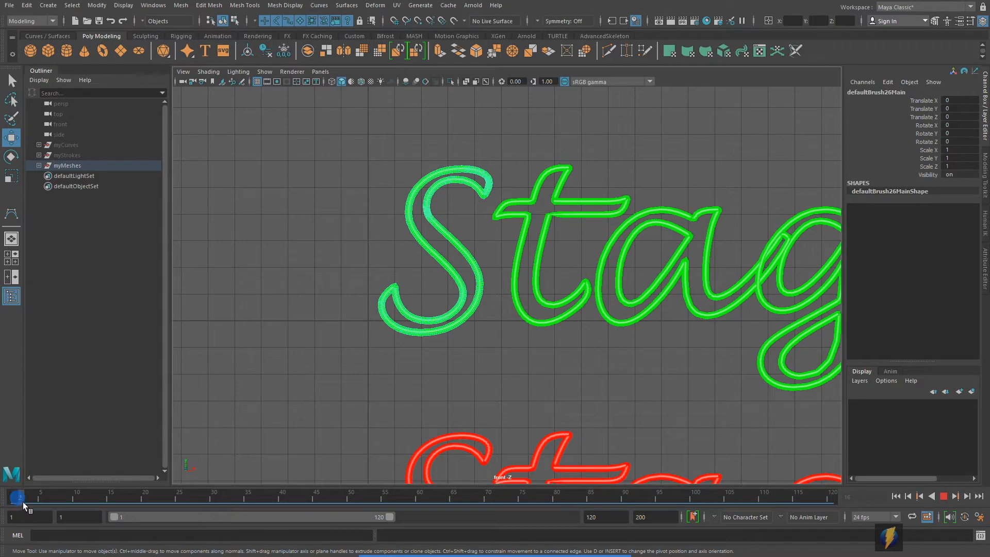
mouse_move(316, 501)
left_mouse_down()
mouse_move(703, 502)
mouse_move(9, 511)
left_mouse_up()
left_click_drag(9, 510, 169, 506)
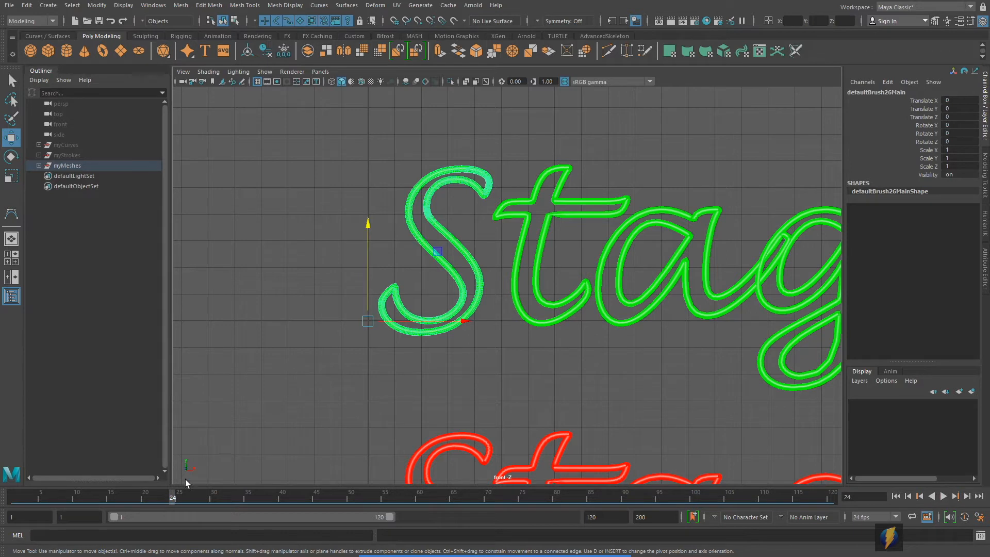
mouse_move(170, 497)
left_mouse_down()
mouse_move(18, 496)
mouse_move(201, 499)
mouse_move(80, 500)
left_mouse_up()
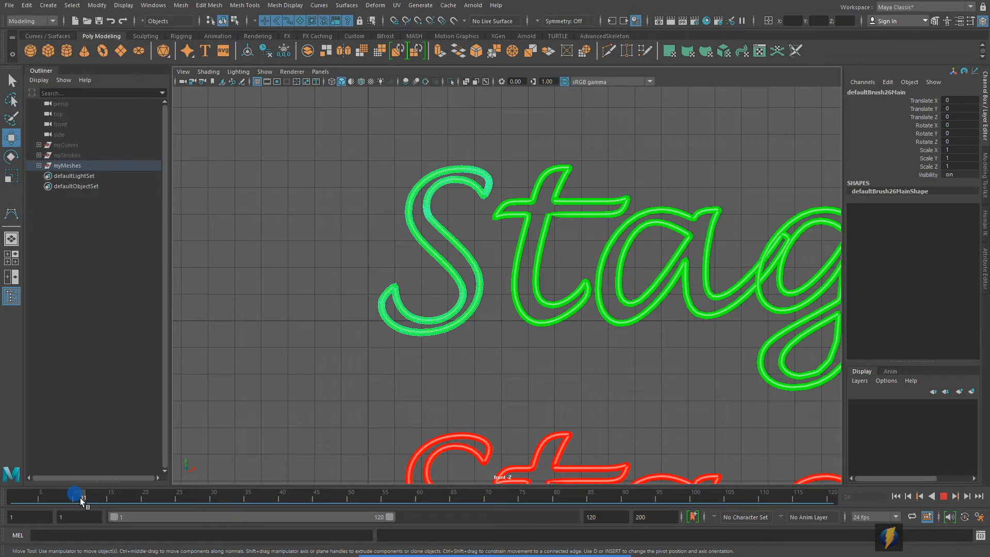
left_click_drag(80, 499, 19, 500)
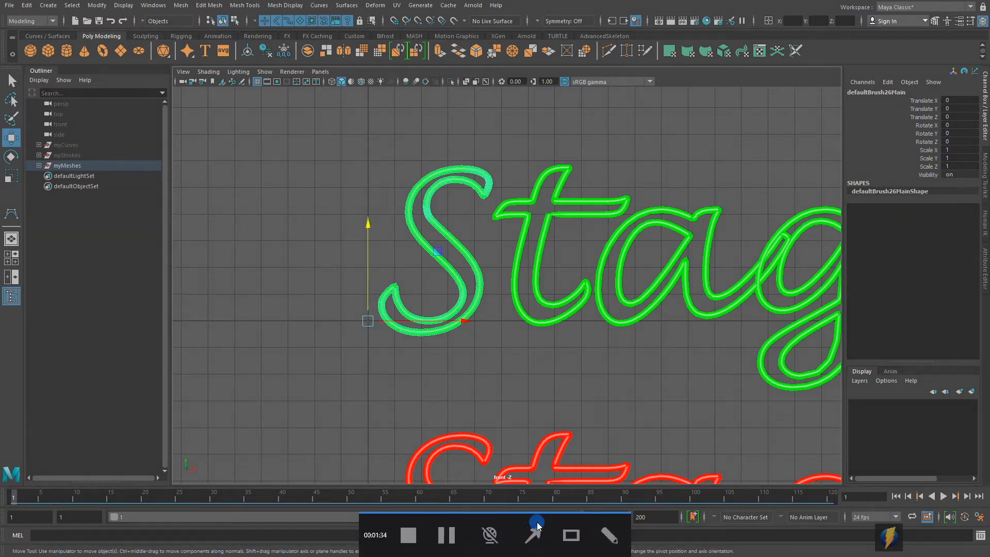
Set the Time Slider playback speed to 24 fps x 1 and save the preferences
mouse_move(595, 309)
left_mouse_down()
mouse_move(877, 422)
mouse_move(972, 516)
left_mouse_up()
left_click(978, 517)
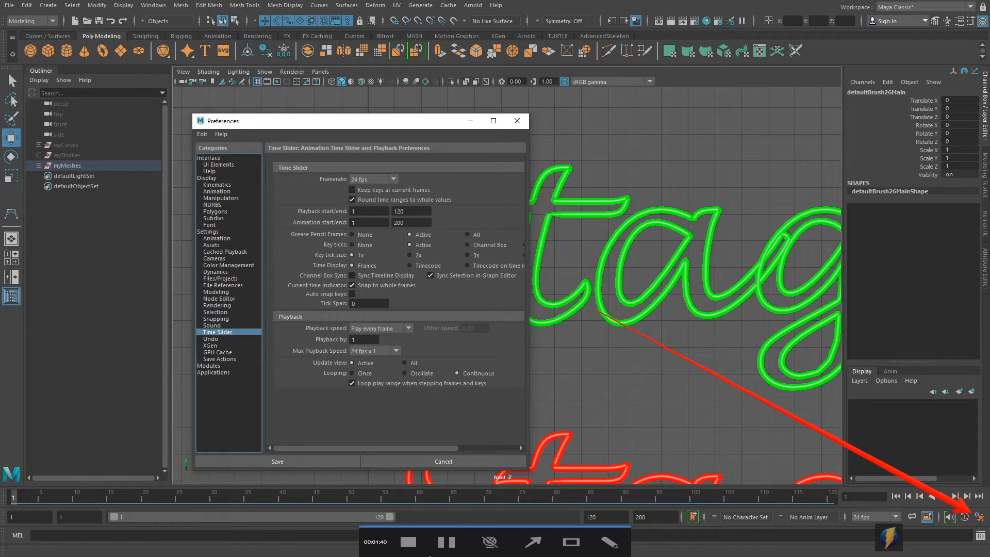
left_click(556, 397)
mouse_move(630, 298)
left_mouse_down()
mouse_move(467, 352)
mouse_move(369, 353)
mouse_move(439, 356)
mouse_move(423, 330)
left_mouse_up()
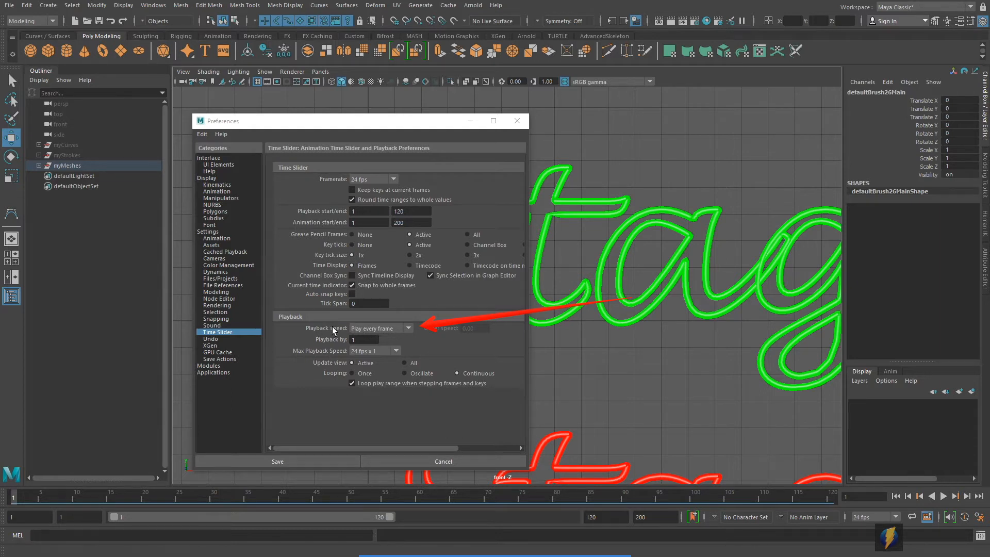
left_click(410, 327)
left_click(367, 347)
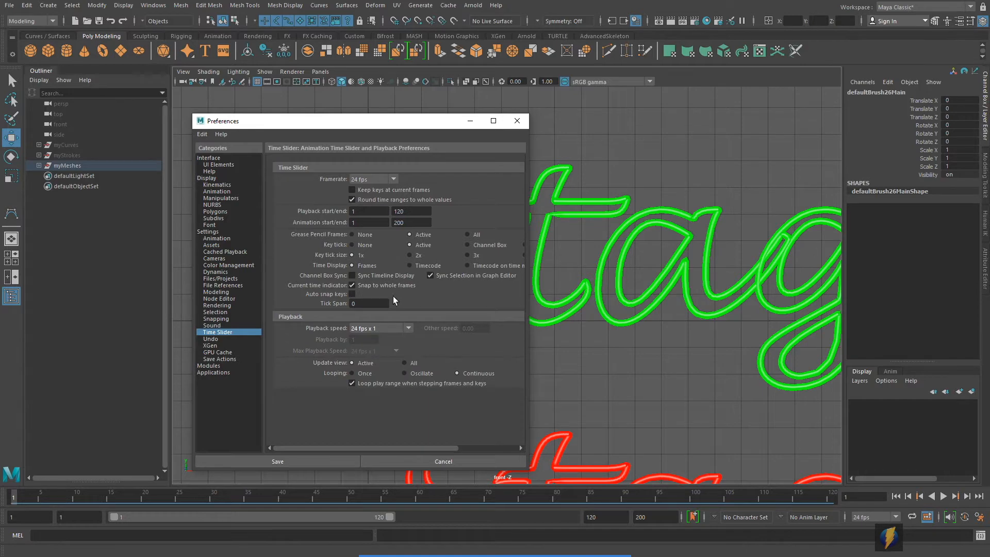
left_click(277, 461)
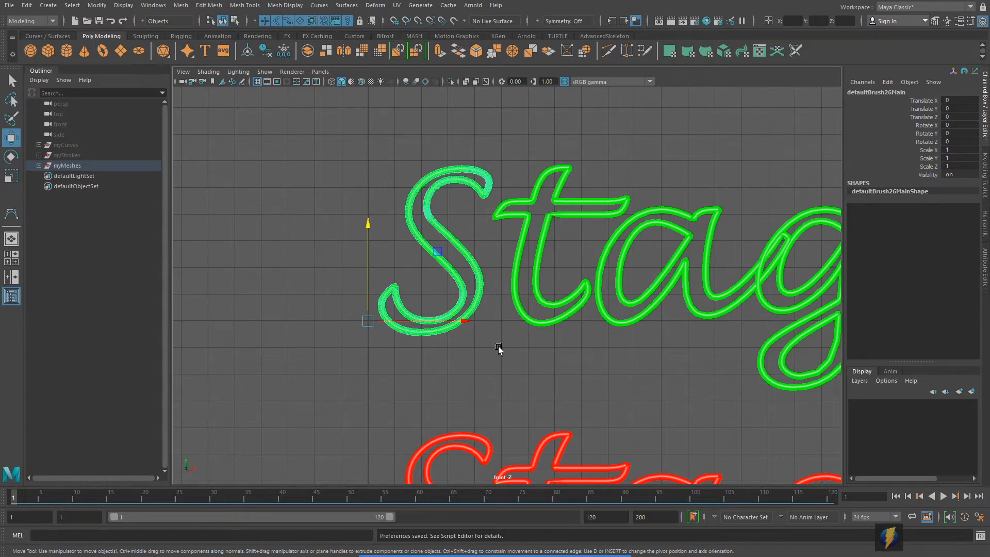
Set a key on all channels of the Stage 01 letter S at frame 1
scroll(498, 349, "down", 3)
scroll(499, 348, "up", 2)
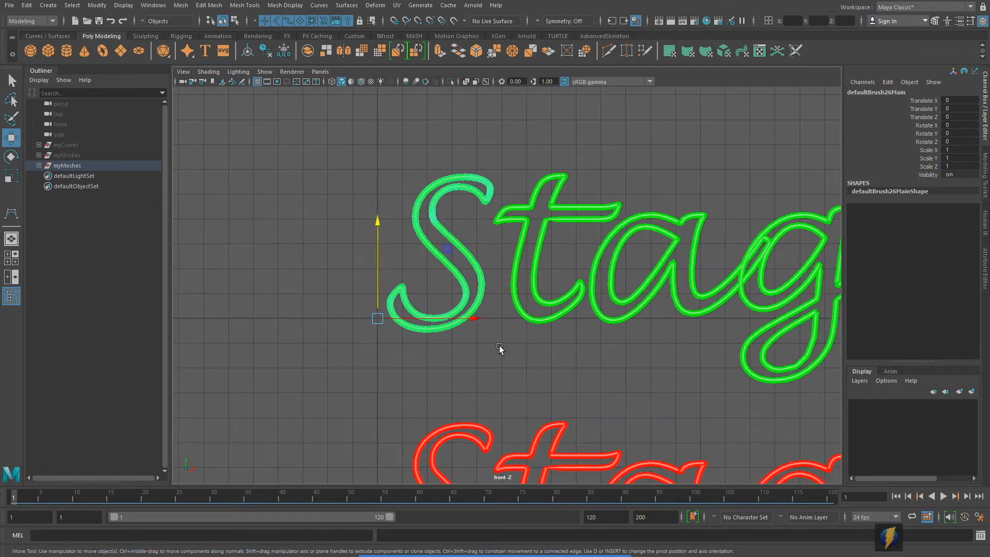
middle_click_drag(503, 334, 548, 360, "alt")
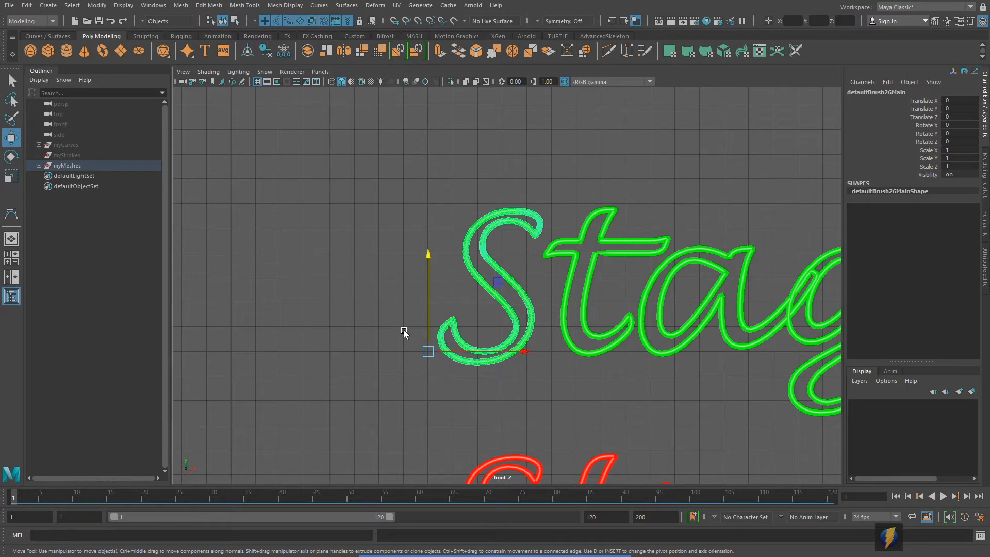
key("s")
mouse_move(570, 546)
left_click(533, 542)
mouse_move(365, 285)
left_mouse_down()
mouse_move(290, 320)
mouse_move(47, 481)
mouse_move(89, 379)
mouse_move(943, 98)
mouse_move(924, 107)
mouse_move(925, 147)
mouse_move(928, 98)
mouse_move(937, 105)
mouse_move(928, 123)
mouse_move(939, 186)
mouse_move(938, 109)
mouse_move(922, 170)
left_mouse_up()
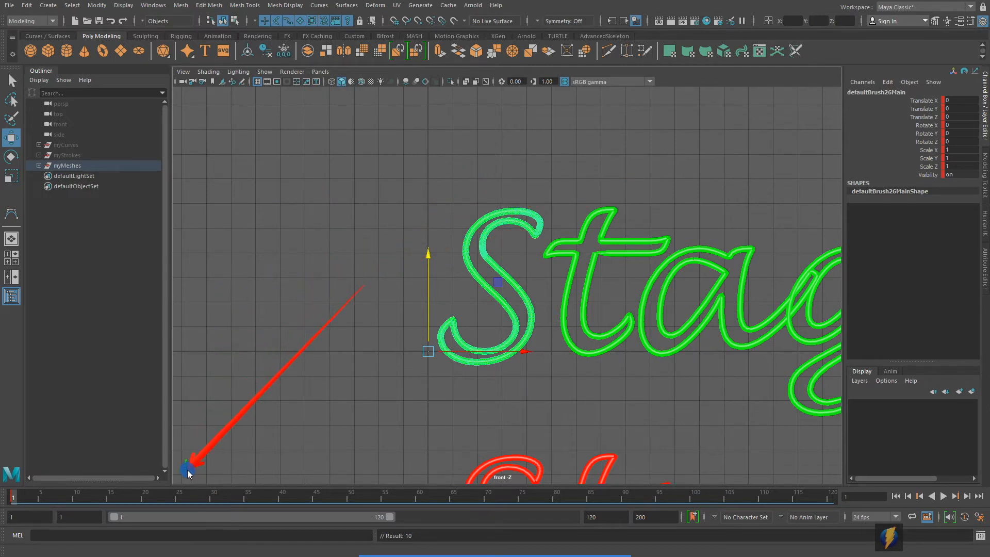
Pose the letter S at frame 24 with Translate Y about 5.19, Rotate Z about 117 and uniform scale about 1.57, and key all its channels
left_click_drag(81, 494, 86, 497)
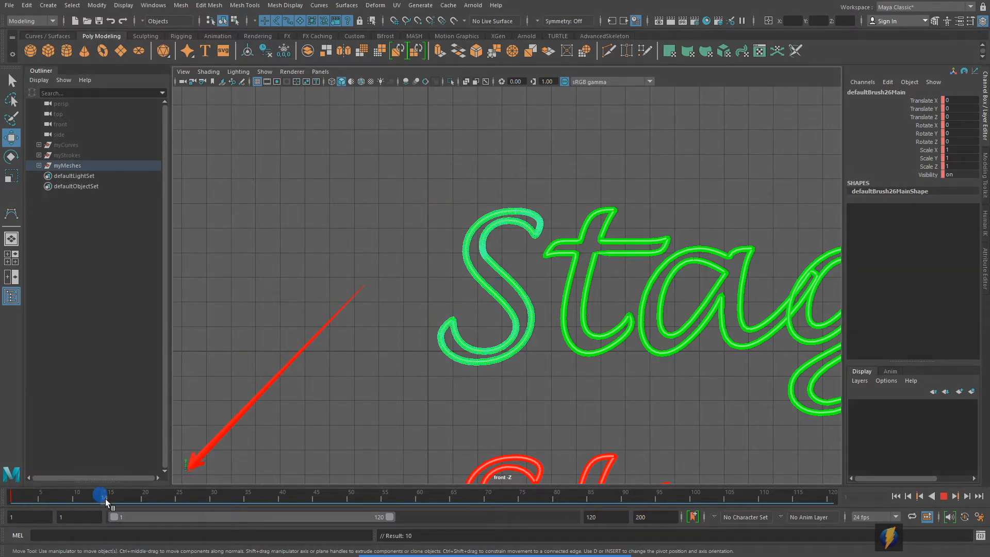
left_click_drag(162, 506, 174, 505)
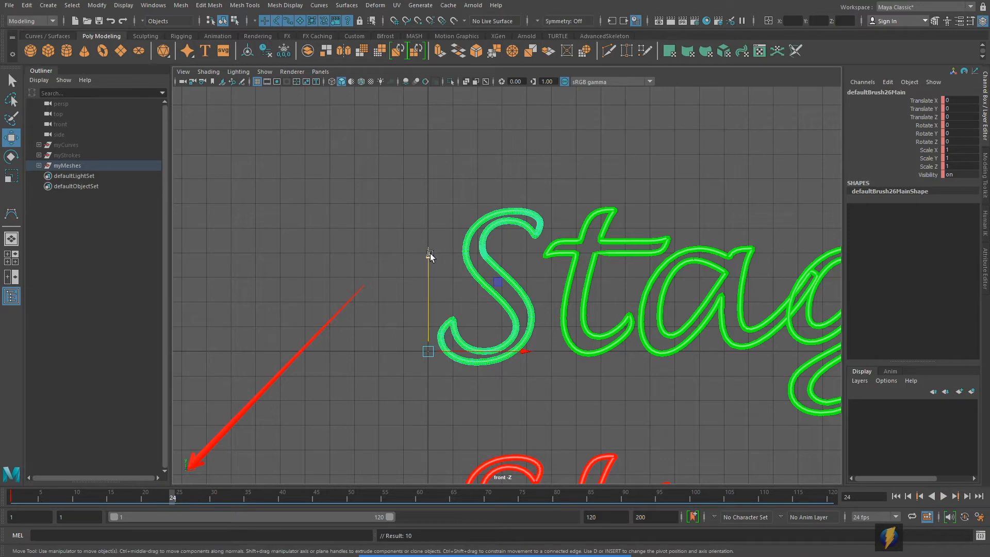
left_click_drag(428, 255, 425, 128)
key("e")
left_click_drag(512, 265, 427, 175)
key("r")
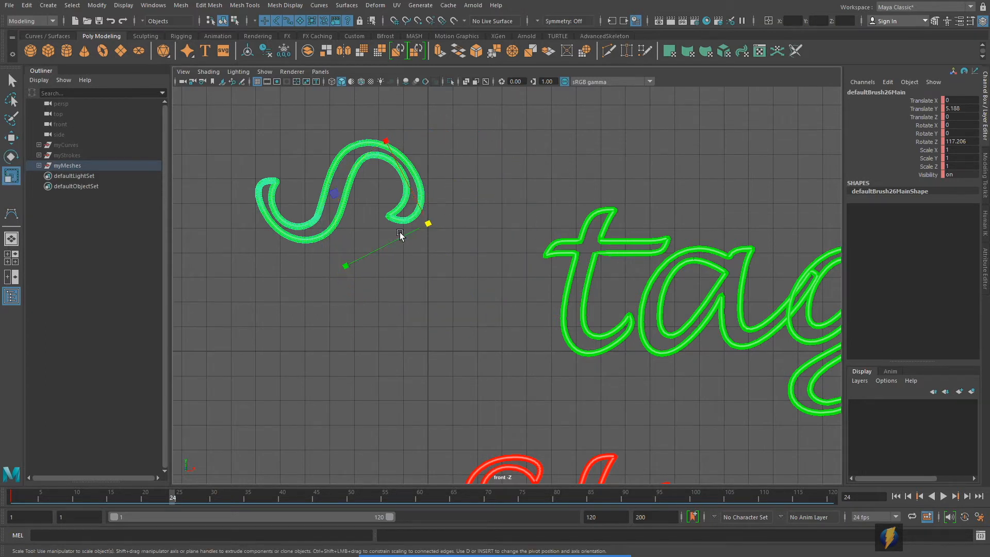
left_click_drag(427, 223, 675, 271)
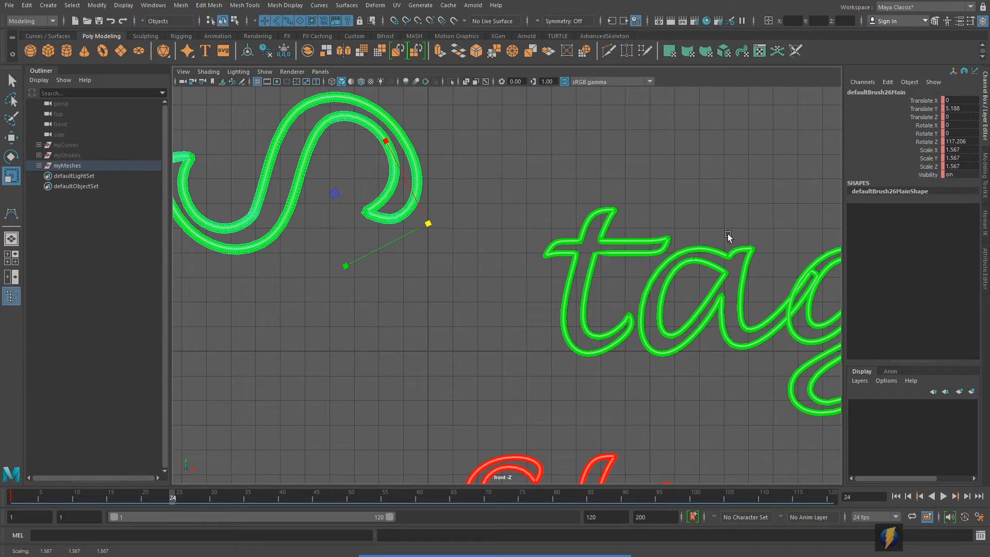
key("s")
left_click(533, 535)
mouse_move(460, 335)
left_mouse_down()
mouse_move(177, 483)
mouse_move(346, 348)
left_mouse_up()
Play the letter S animation from frame 1, stop it and return to the first frame
left_click_drag(169, 494, 12, 448)
scroll(540, 307, "down", 2)
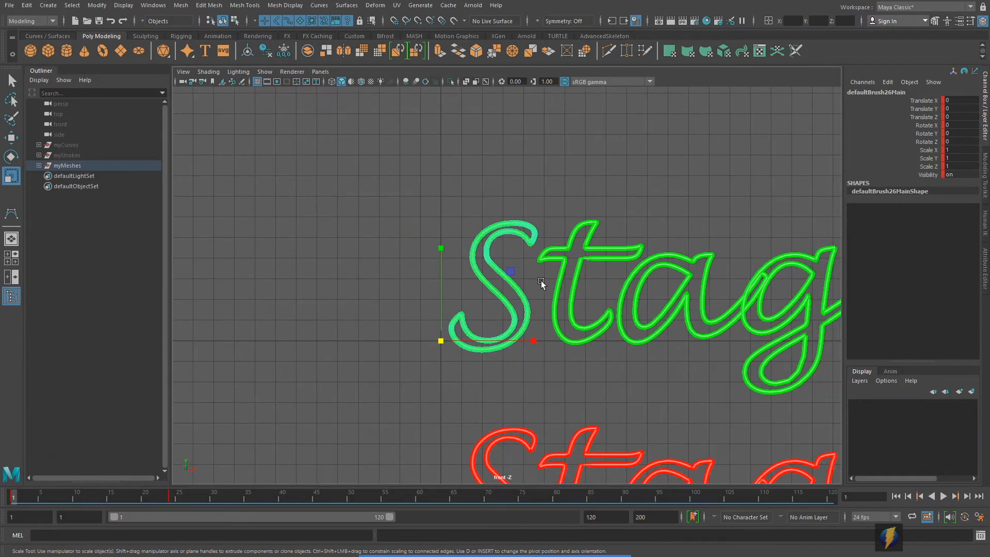
middle_click_drag(542, 282, 669, 332, "alt")
left_click(944, 497)
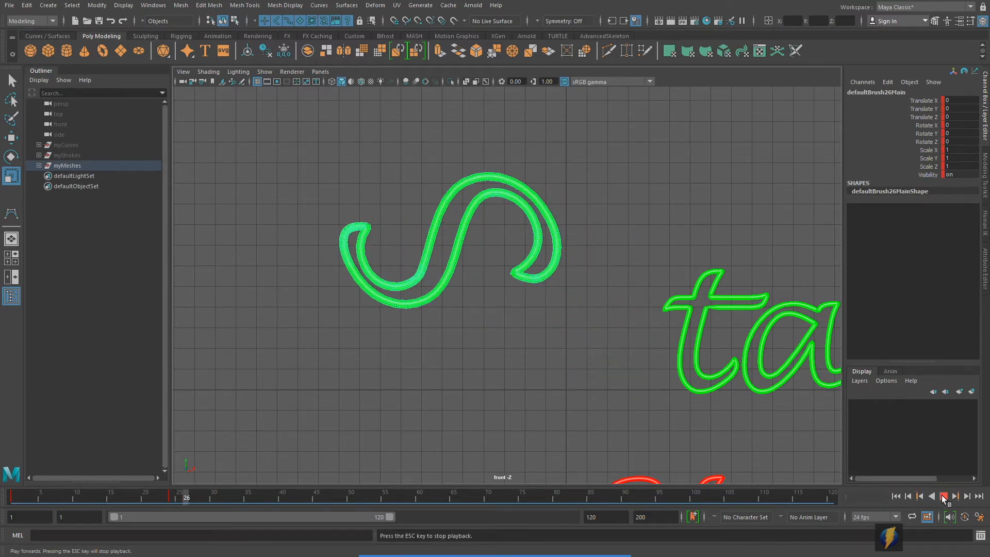
left_click(943, 497)
left_click(895, 496)
right_click_drag(435, 329, 485, 322, "alt")
middle_click_drag(527, 317, 306, 235, "alt")
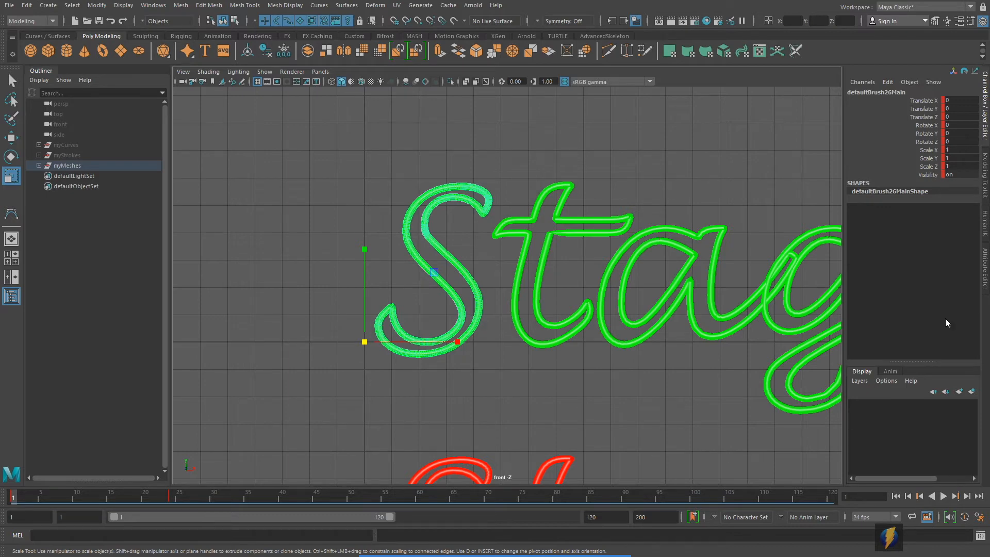
right_click_drag(565, 289, 652, 292, "alt")
mouse_move(20, 495)
left_mouse_down()
mouse_move(239, 509)
mouse_move(80, 489)
mouse_move(18, 497)
left_mouse_up()
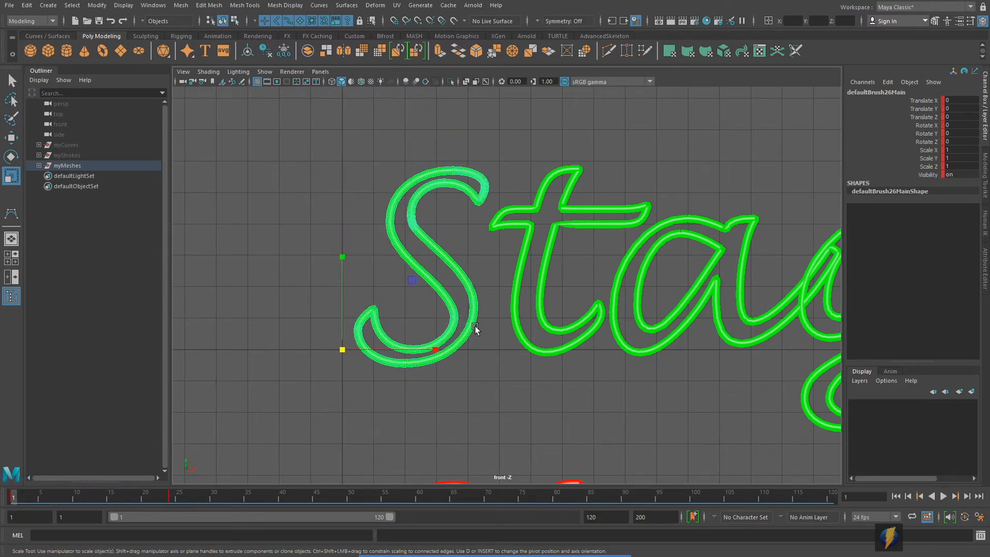
Cut the keys from all translate, rotate, scale and visibility channels of the letter S
left_click_drag(930, 100, 922, 176)
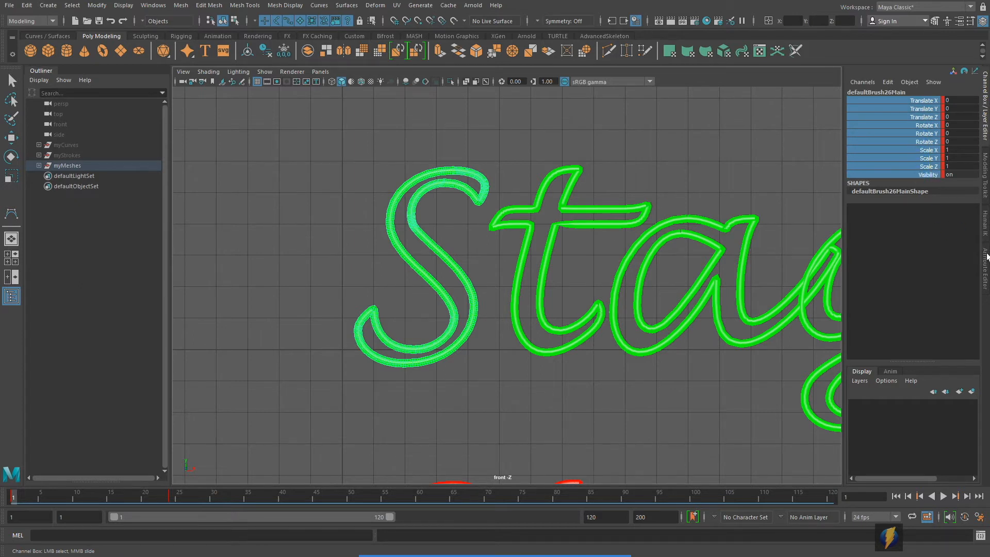
right_click(915, 133)
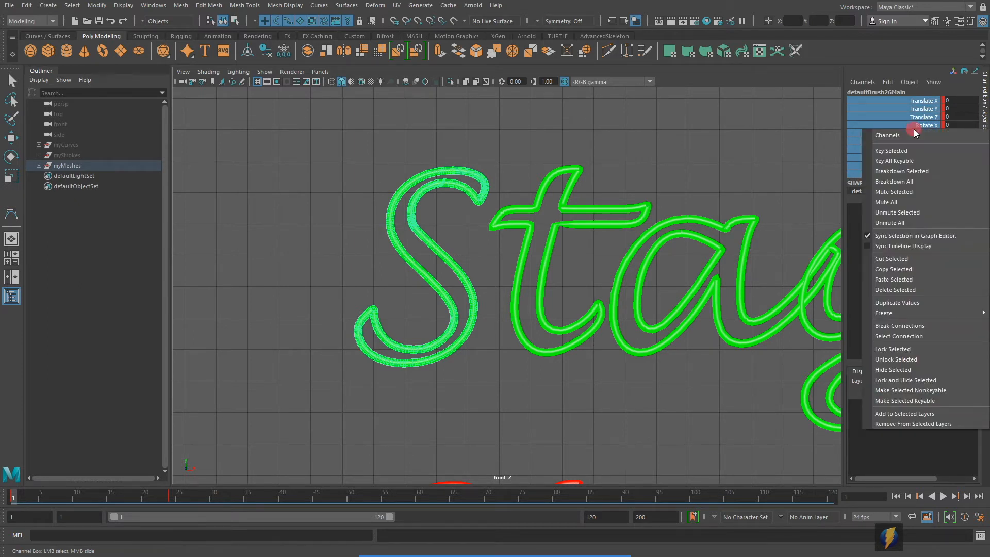
left_click(902, 258)
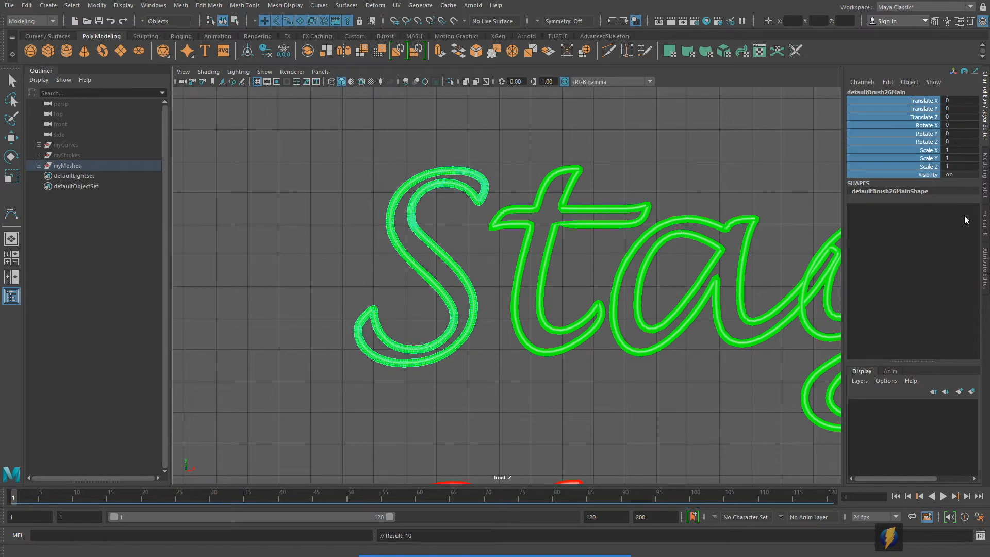
left_click(531, 539)
left_click_drag(626, 133, 916, 176)
right_click_drag(629, 362, 585, 354, "alt")
middle_click_drag(586, 356, 539, 325, "alt")
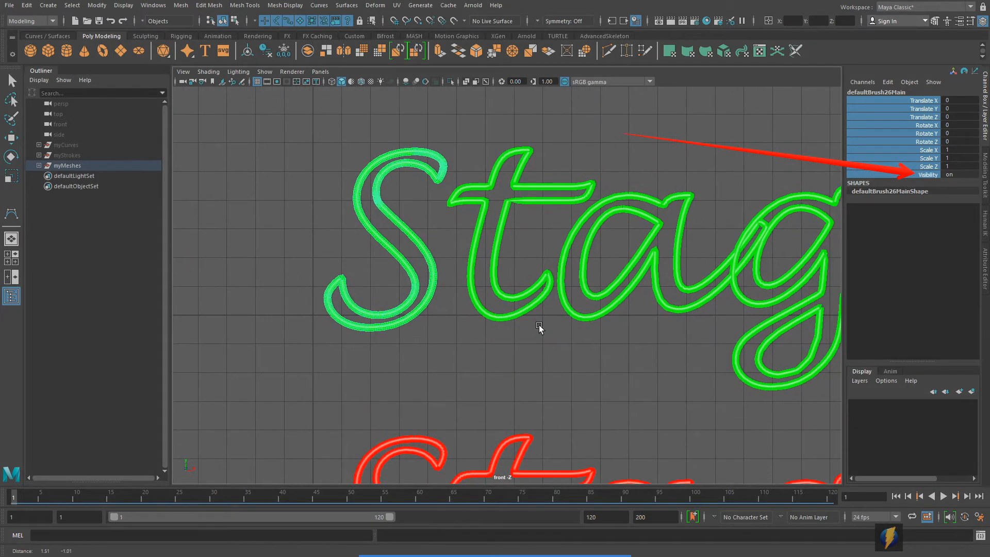
mouse_move(15, 497)
left_mouse_down()
mouse_move(301, 496)
mouse_move(5, 484)
left_mouse_up()
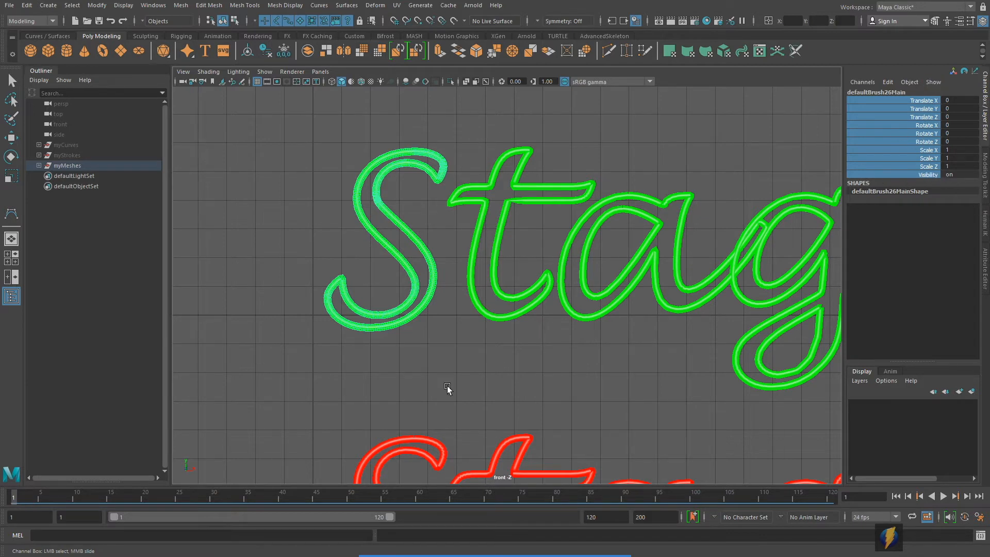
Key only the visibility channel of the Stage 01 letter S as on at frame 1
mouse_move(17, 495)
left_mouse_down()
mouse_move(26, 485)
mouse_move(69, 500)
mouse_move(4, 501)
left_mouse_up()
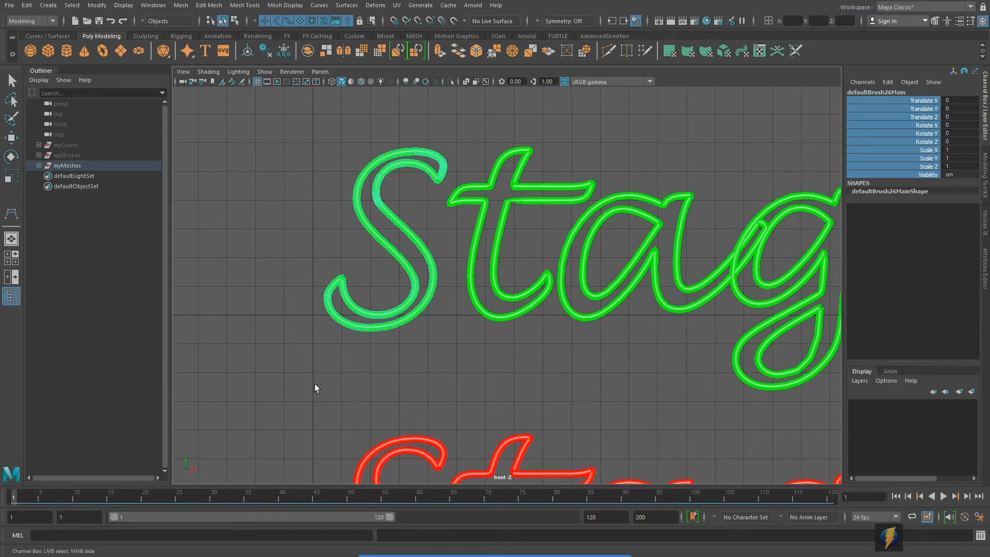
left_click(430, 363)
left_click(408, 317)
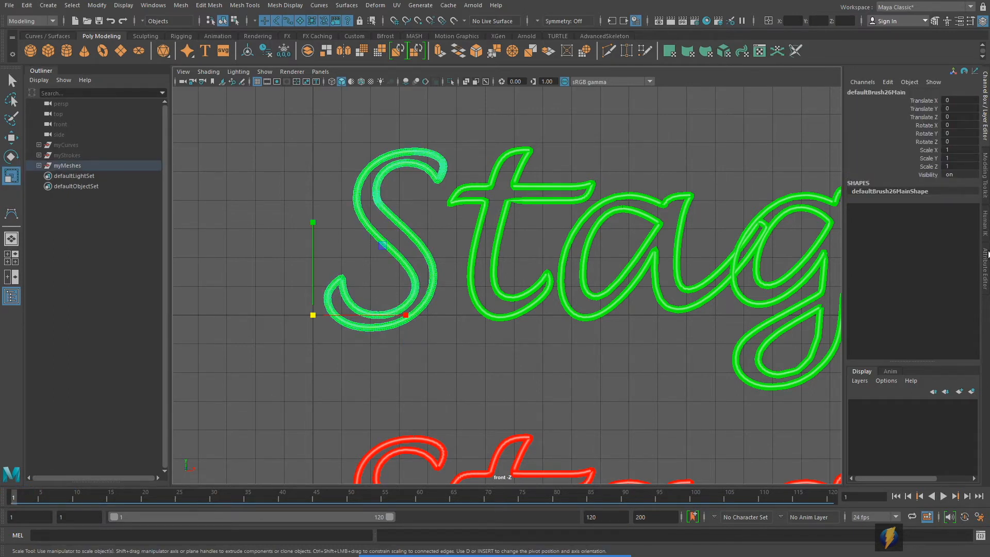
left_click(927, 174)
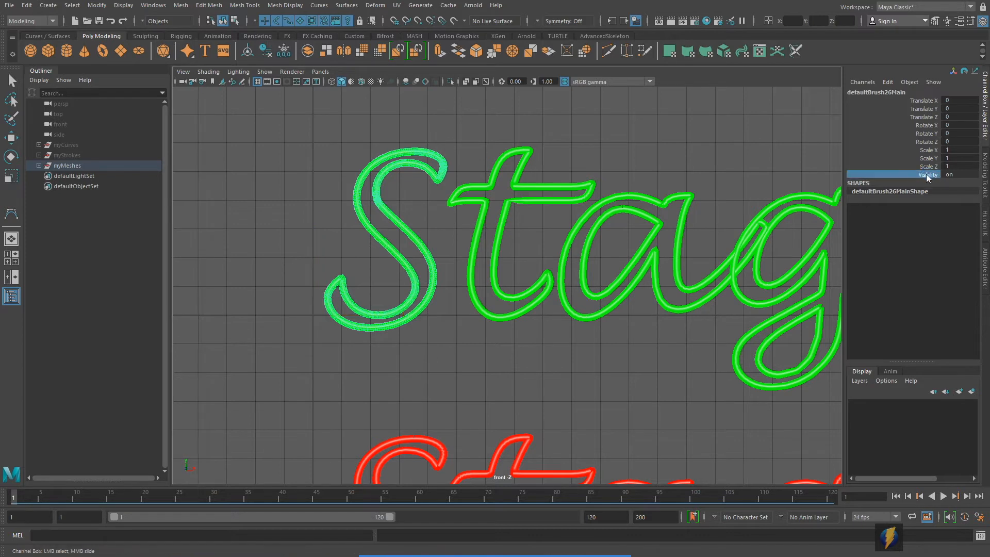
right_click(922, 177)
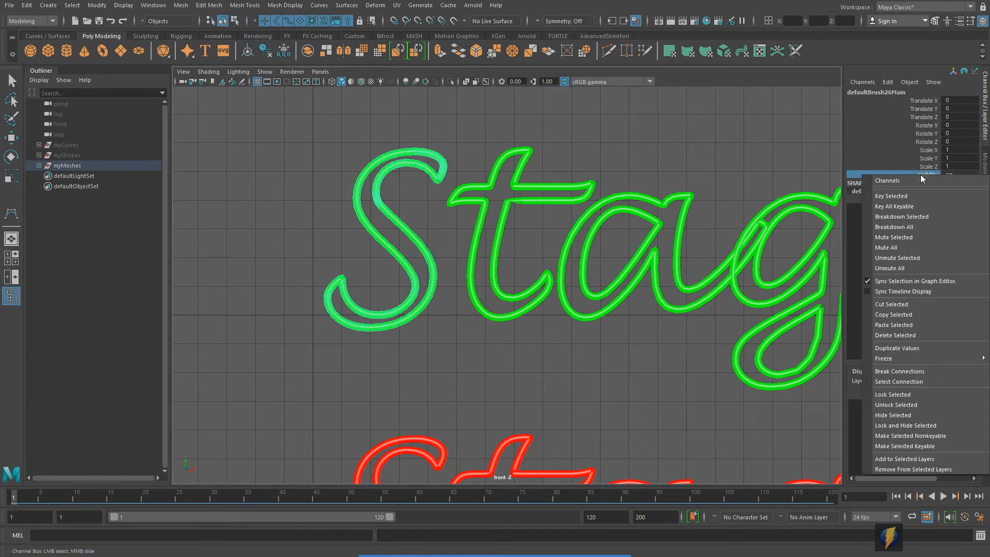
left_click(899, 195)
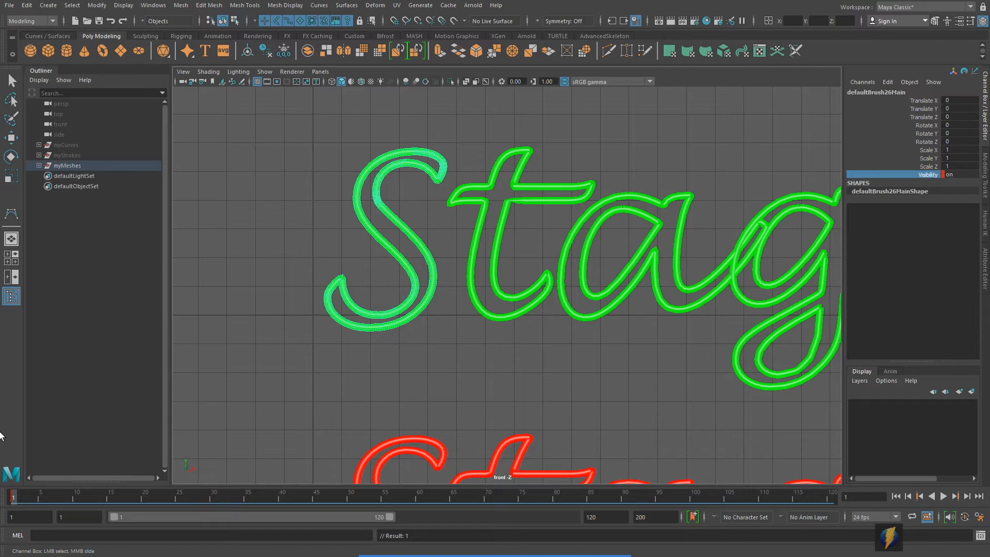
Turn the letter S visibility off at frame 24 and set a key on that channel
left_click_drag(17, 496, 38, 499)
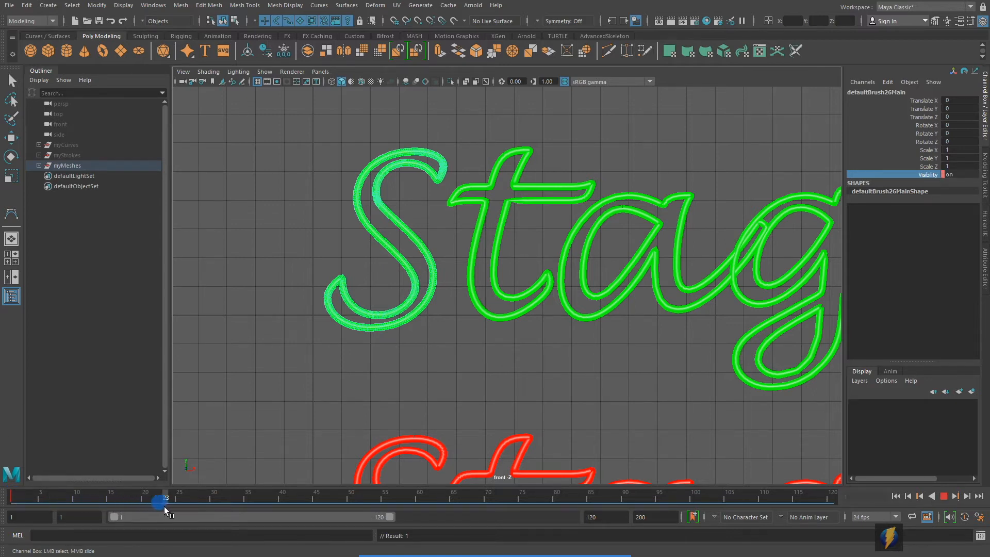
left_click_drag(170, 506, 175, 495)
left_click(973, 175)
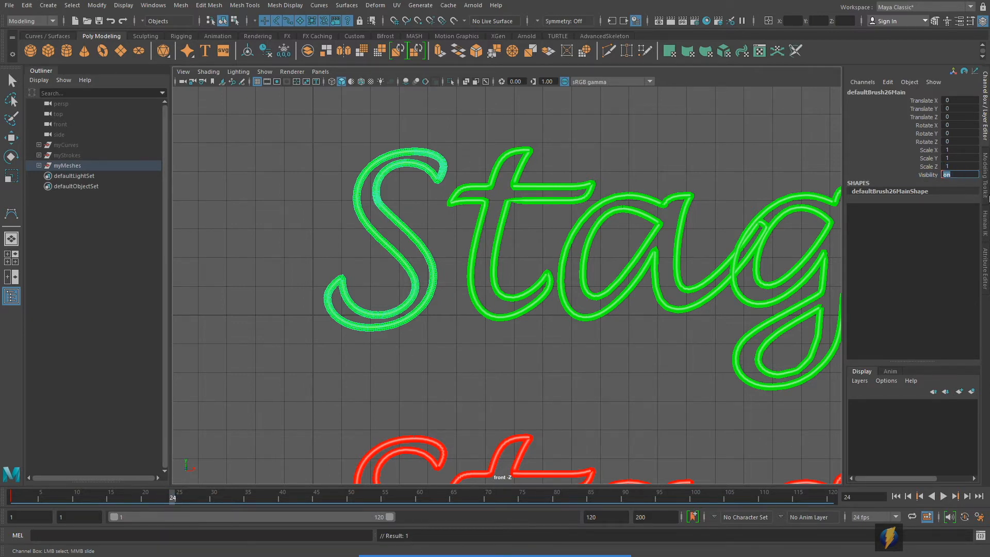
type("0")
key("Return")
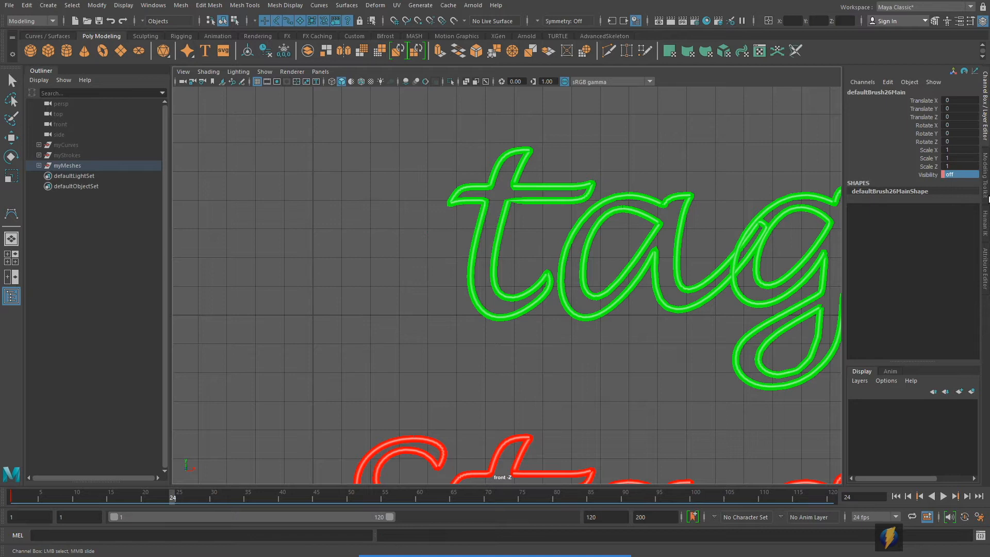
left_click(927, 175)
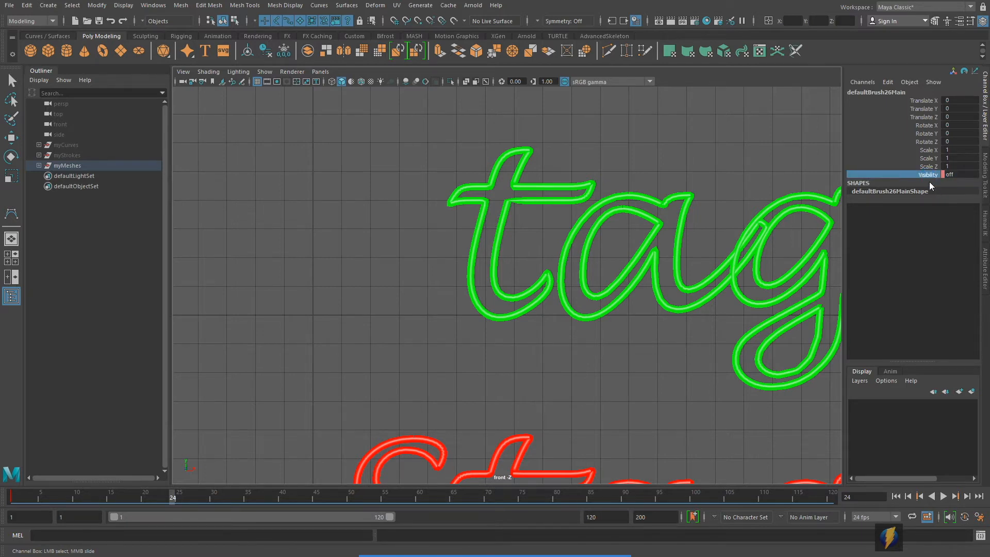
right_click_drag(915, 174, 906, 192)
Scrub the timeline between frames 1 and 24 to check when the letter S disappears
left_click_drag(175, 497, 146, 496)
left_click_drag(20, 499, 43, 500)
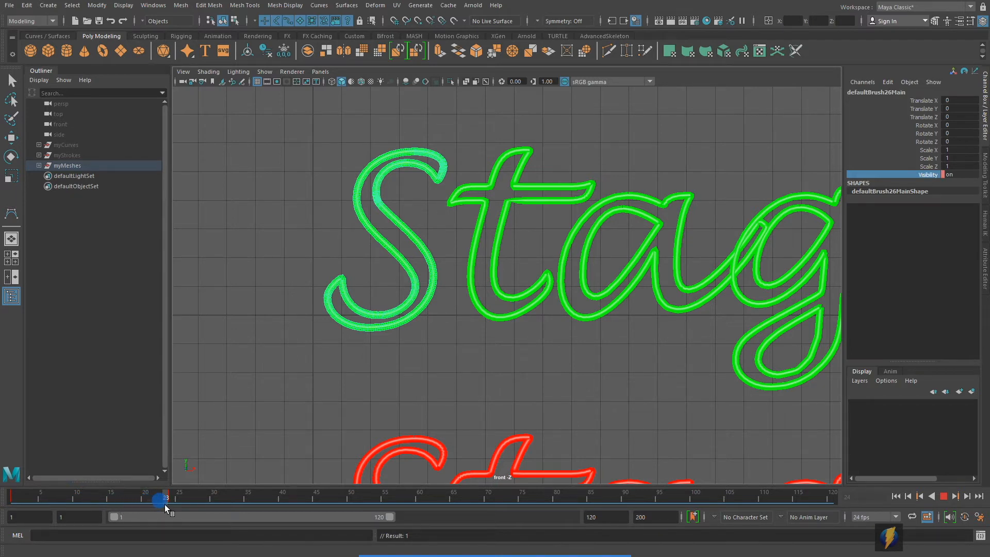
left_click_drag(167, 503, 170, 504)
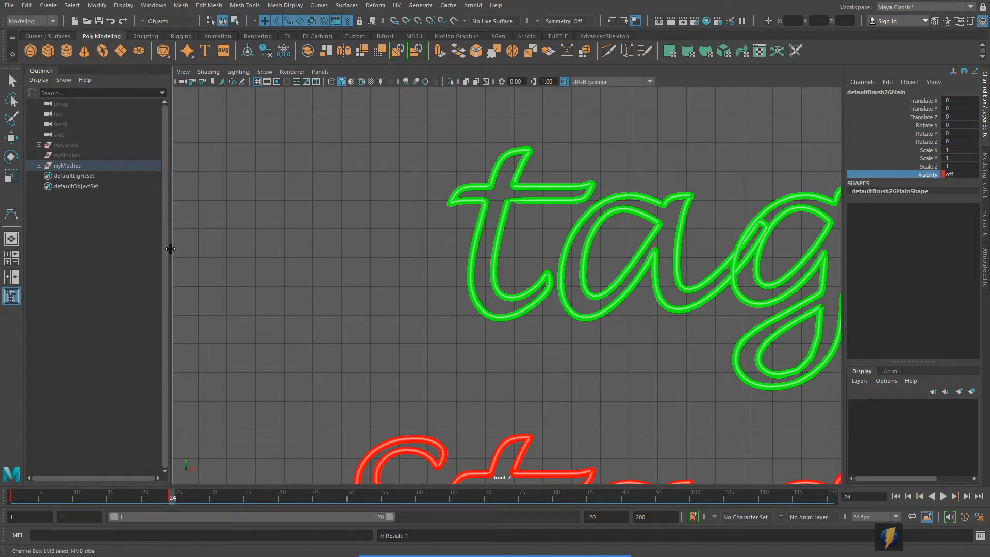
Expand the whole myMeshes group, look through its mesh subgroups in the Outliner and collapse it again
left_click(38, 166, "shift")
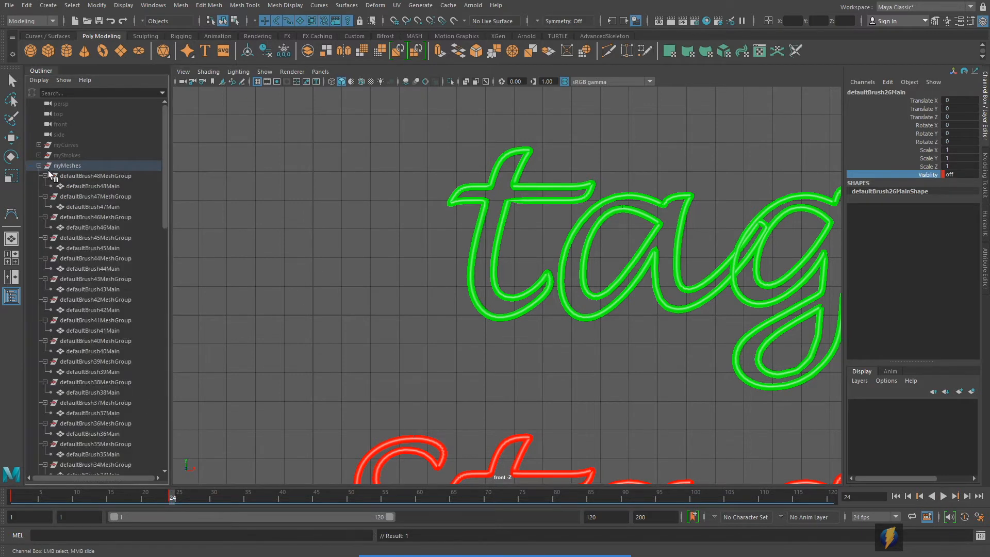
left_click_drag(164, 209, 181, 347)
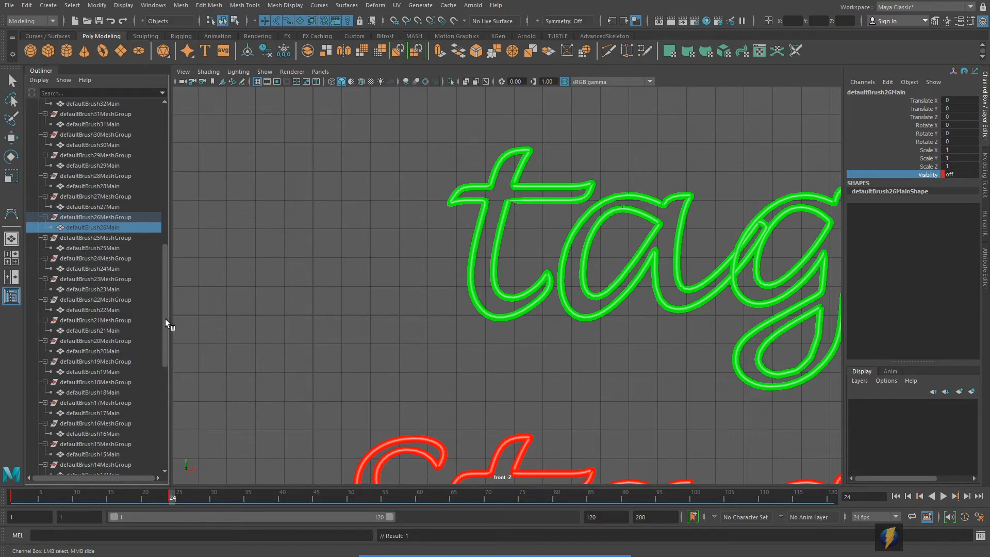
left_click_drag(165, 319, 159, 172)
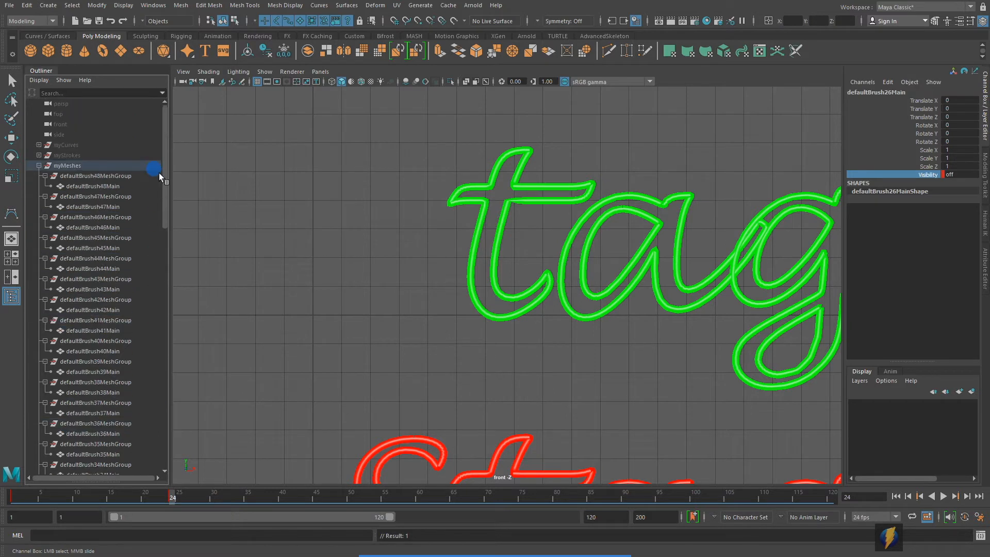
left_click(39, 165)
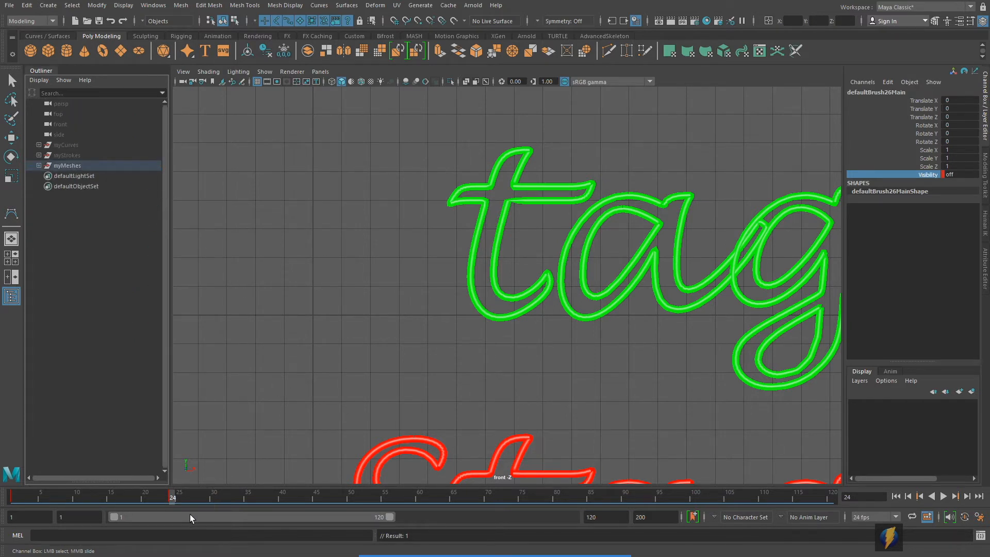
Turn the letter S visibility back on at frame 48 and set a key on that channel
left_click_drag(171, 497, 195, 497)
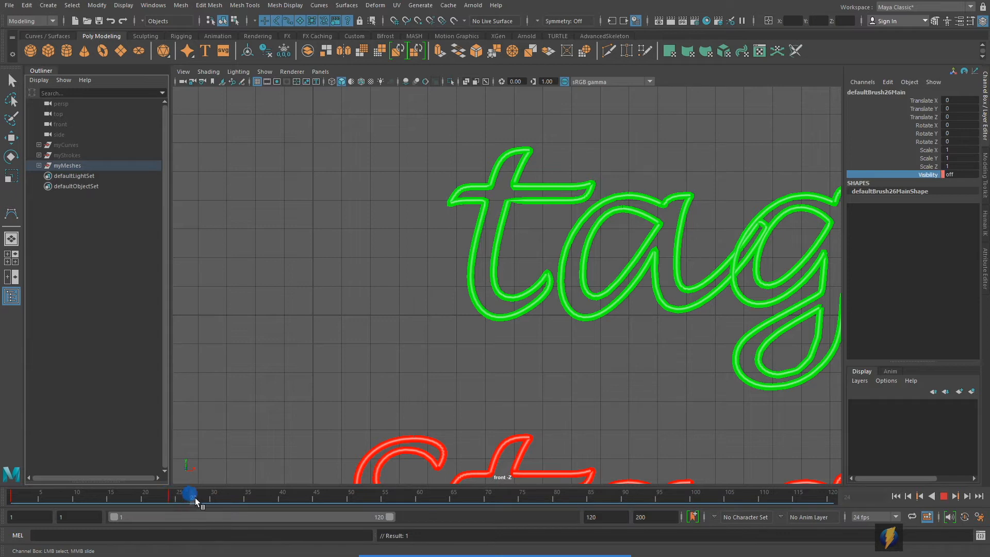
left_click_drag(339, 503, 339, 503)
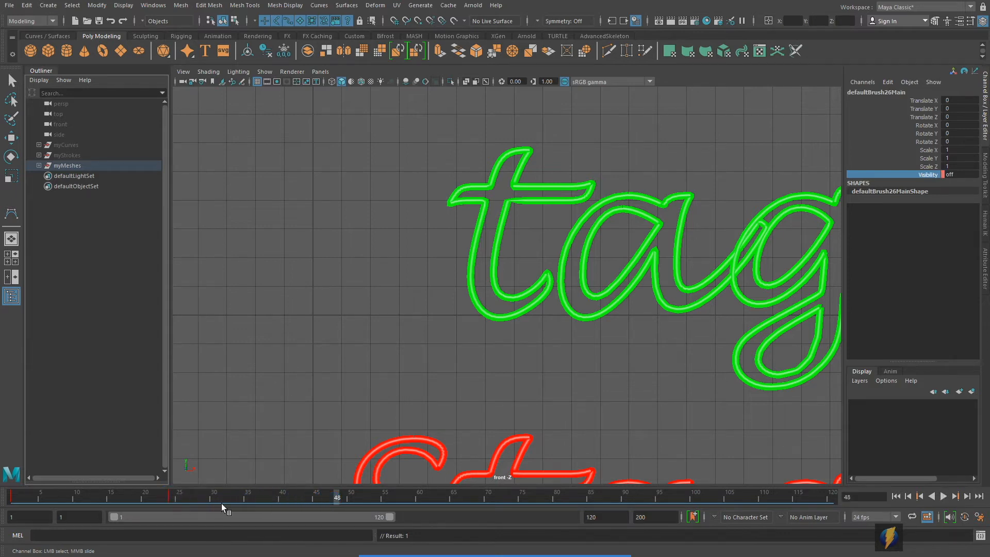
double_click(955, 174)
type("1")
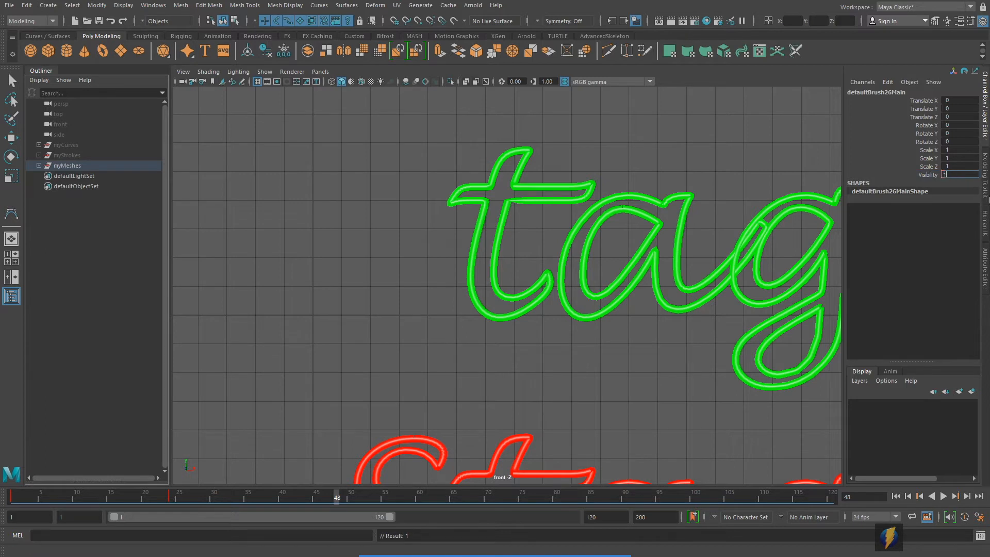
key("Return")
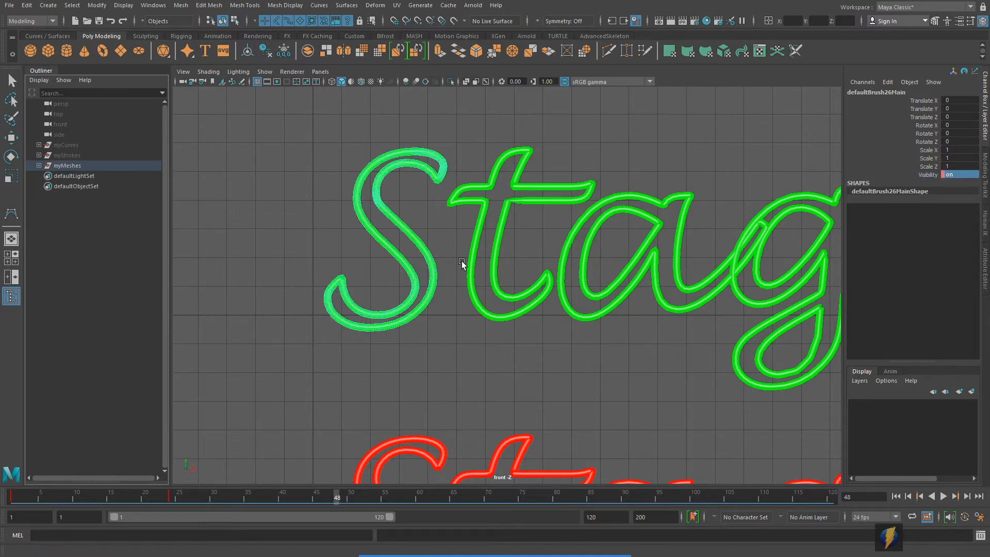
right_click(926, 172)
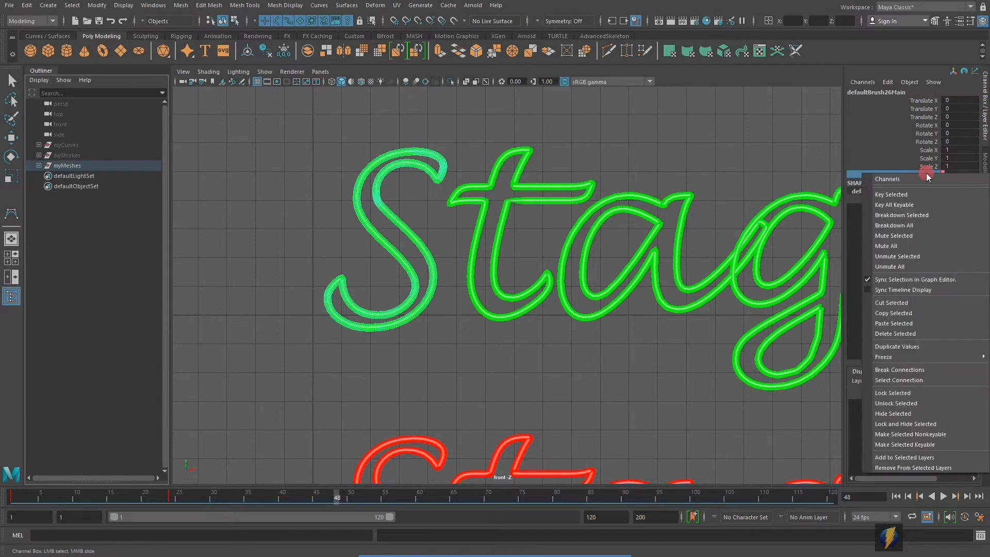
left_click(908, 196)
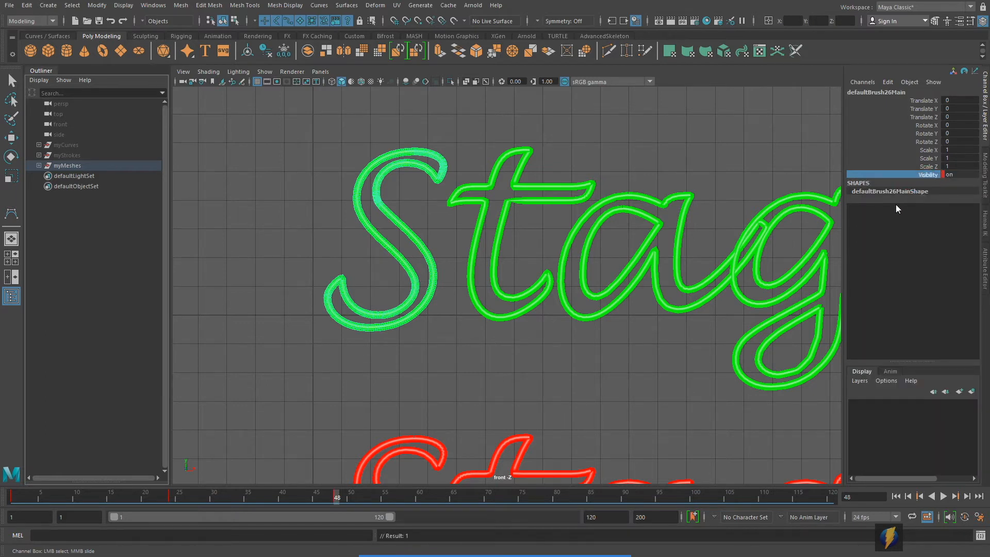
Scrub the timeline across the three visibility keys of the letter S and return to frame 1
left_click_drag(335, 498, 299, 499)
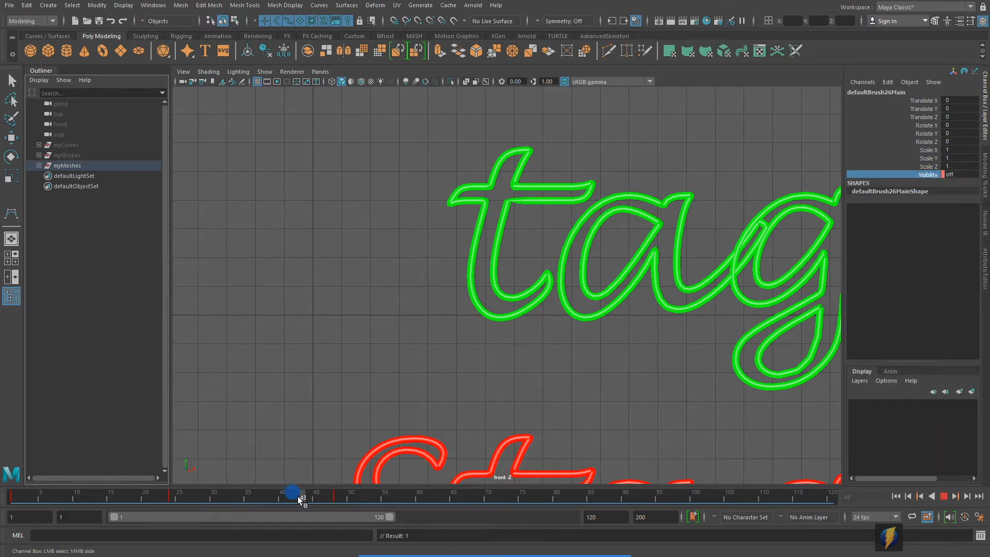
left_click_drag(228, 496, 45, 494)
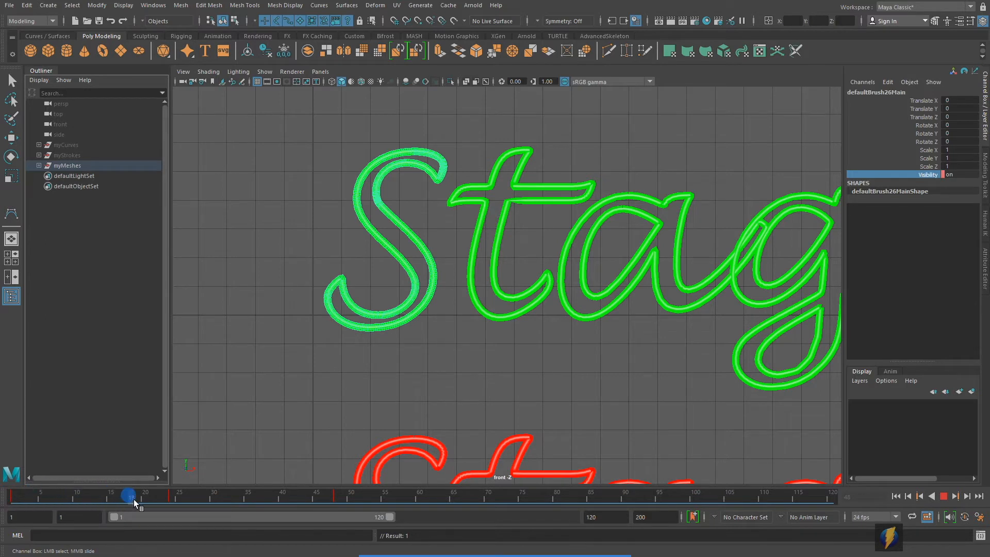
left_click_drag(167, 501, 187, 500)
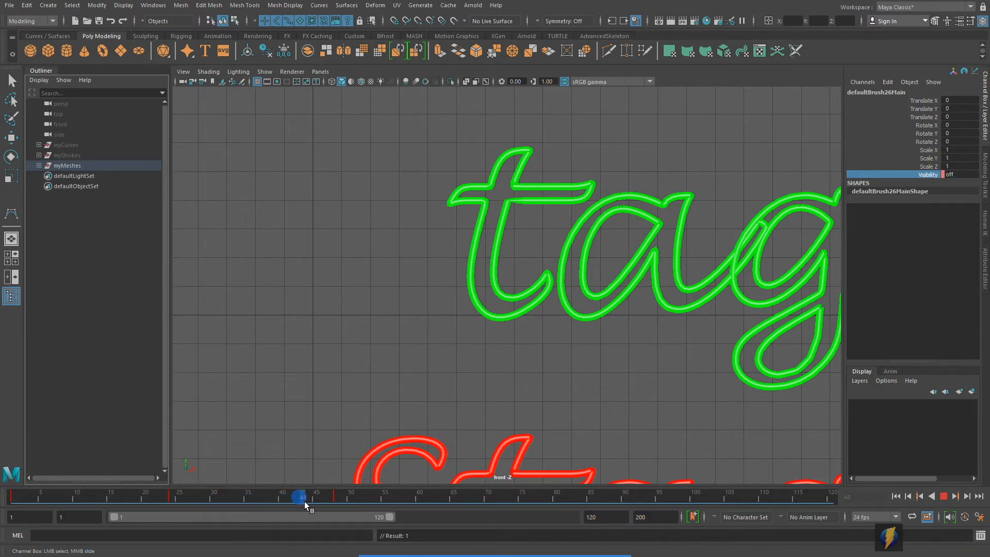
left_click_drag(329, 500, 420, 501)
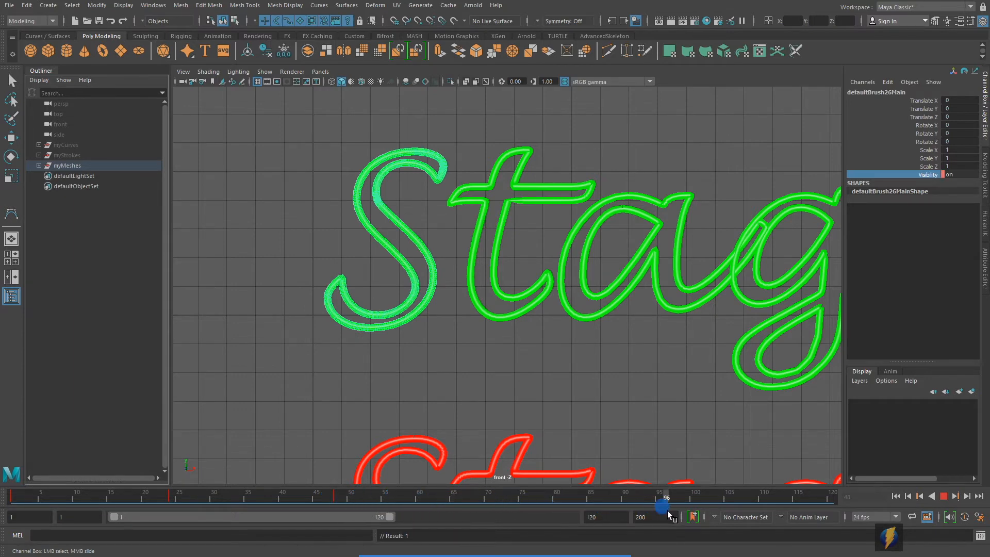
key("alt+shift+v")
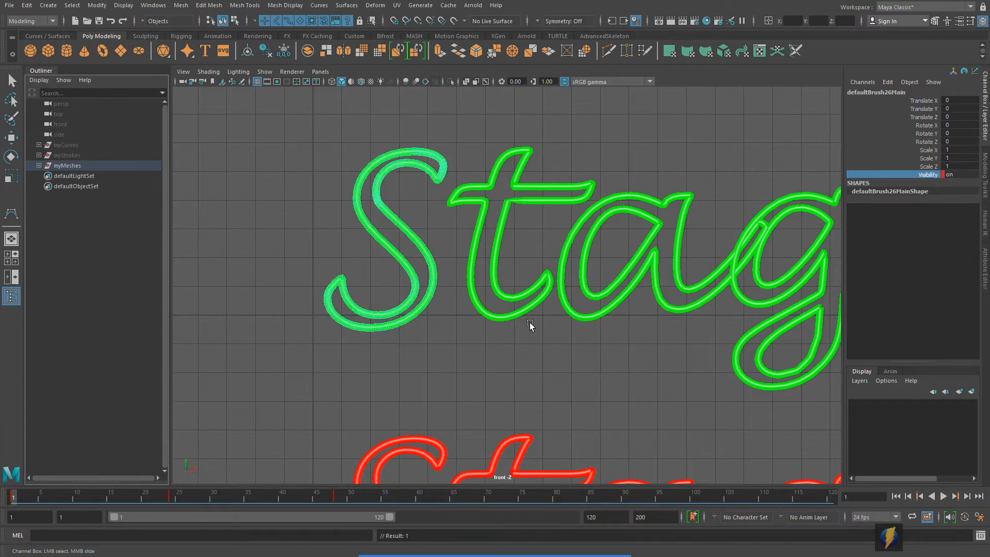
Play the letter S blinking animation with the full Stage words in view, stop it and rewind to the first frame
scroll(520, 335, "down", 4)
middle_click_drag(590, 342, 457, 265, "alt")
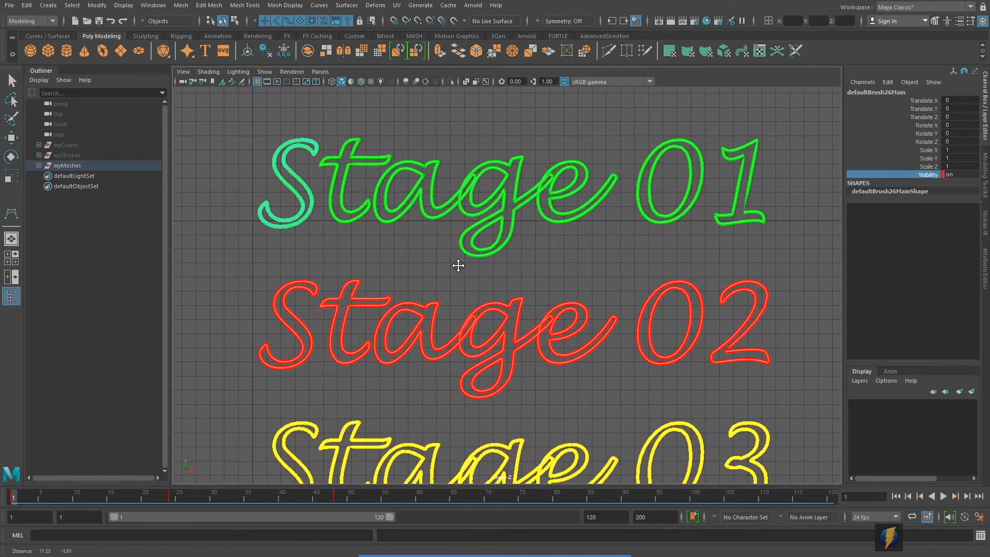
left_click(944, 496)
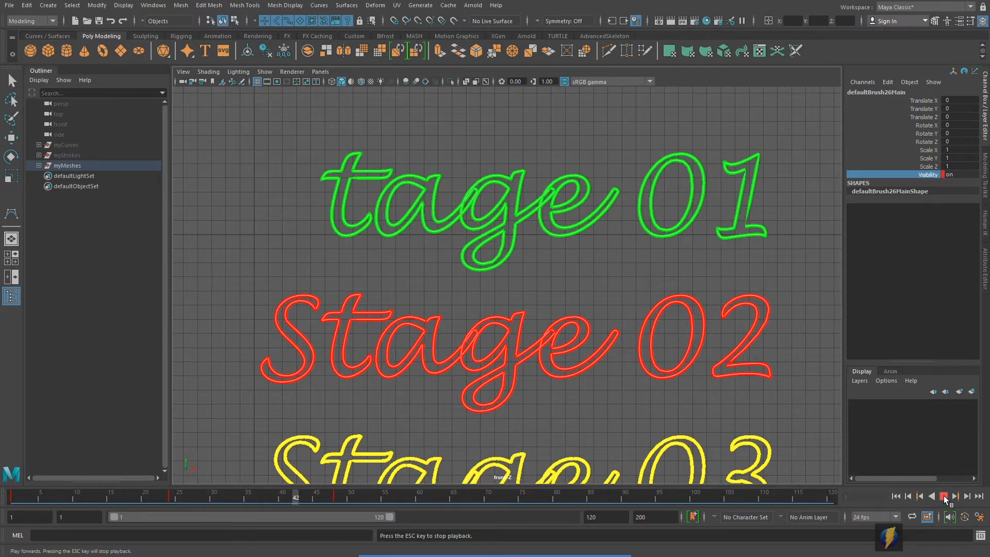
left_click(944, 498)
left_click(897, 497)
Inspect the separate meshes of the Stage 01 word by selecting the letter t and the inner loops of the g
middle_click_drag(366, 314, 455, 367, "alt")
right_click_drag(275, 376, 504, 385, "alt")
middle_click_drag(493, 366, 470, 382, "alt")
left_click(383, 221)
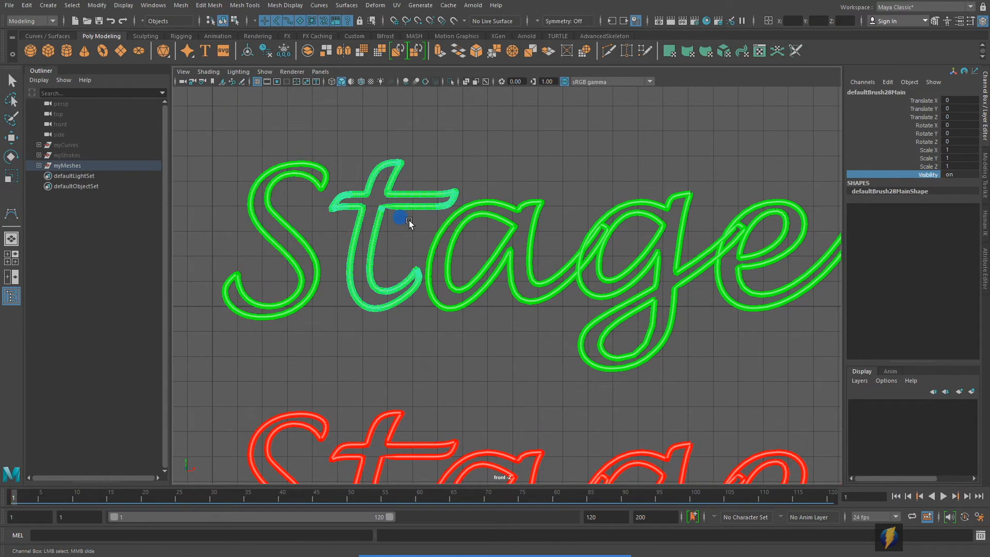
left_click(455, 219)
left_click(456, 231)
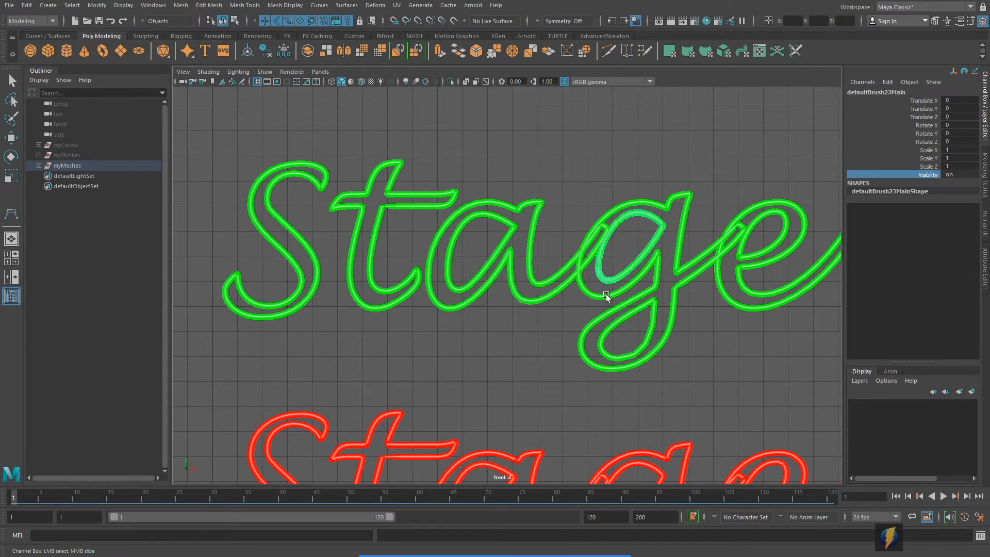
left_click(672, 325)
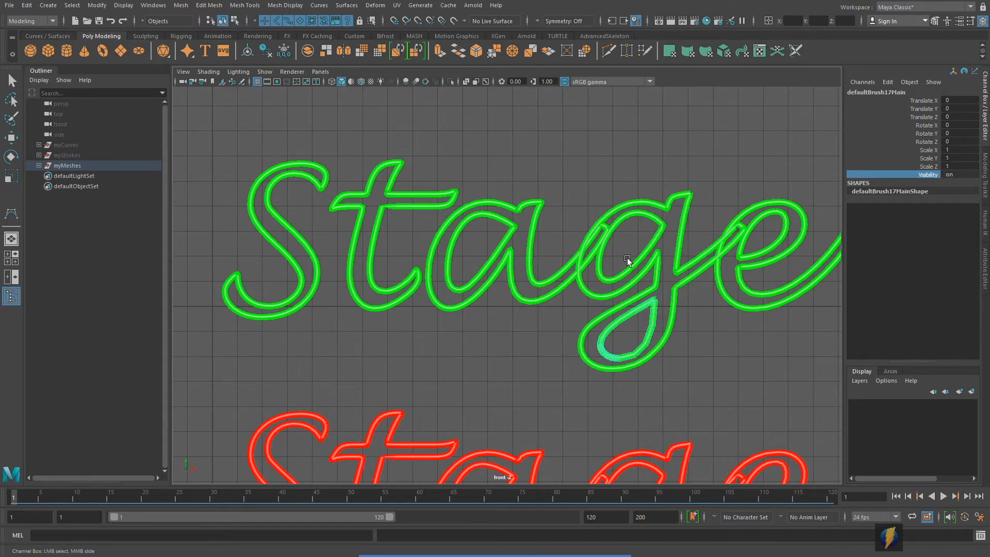
right_click_drag(761, 329, 665, 324, "alt")
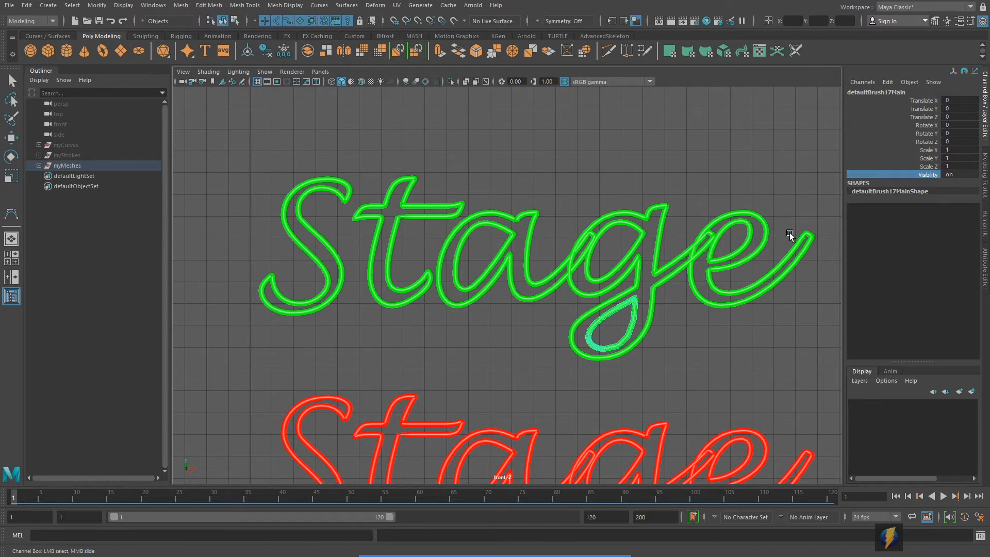
Cut the keys from all transform and visibility channels of the letter S in Stage 01
left_click(332, 301)
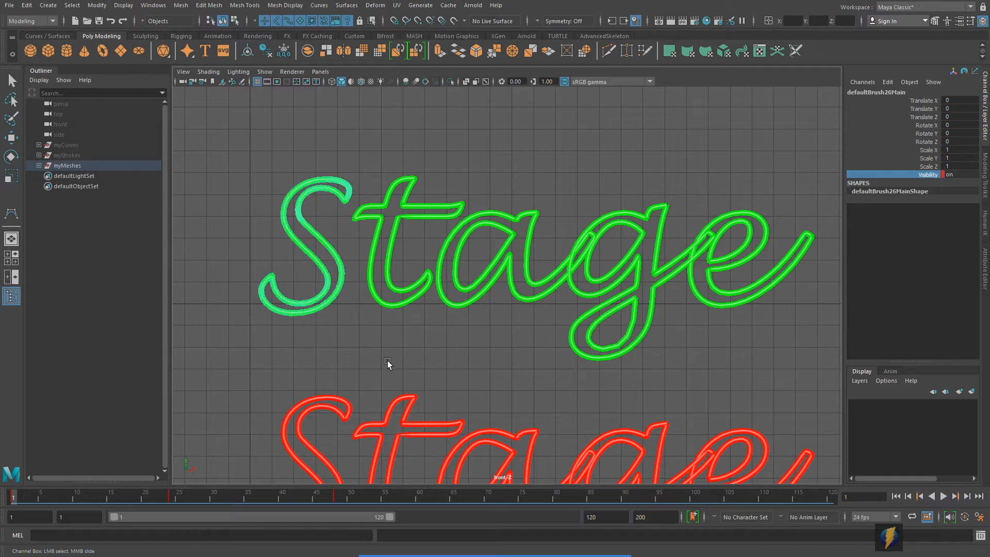
middle_click_drag(363, 316, 440, 312, "alt")
right_click_drag(389, 335, 401, 316, "alt")
middle_click_drag(397, 314, 462, 339, "alt")
mouse_move(17, 494)
left_mouse_down()
mouse_move(331, 496)
mouse_move(12, 497)
left_mouse_up()
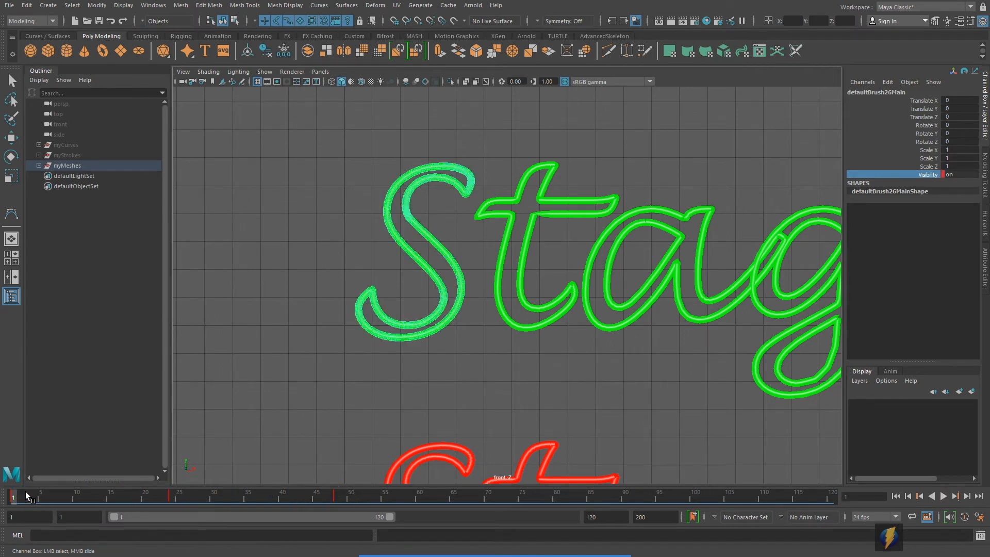
left_click_drag(925, 100, 937, 172)
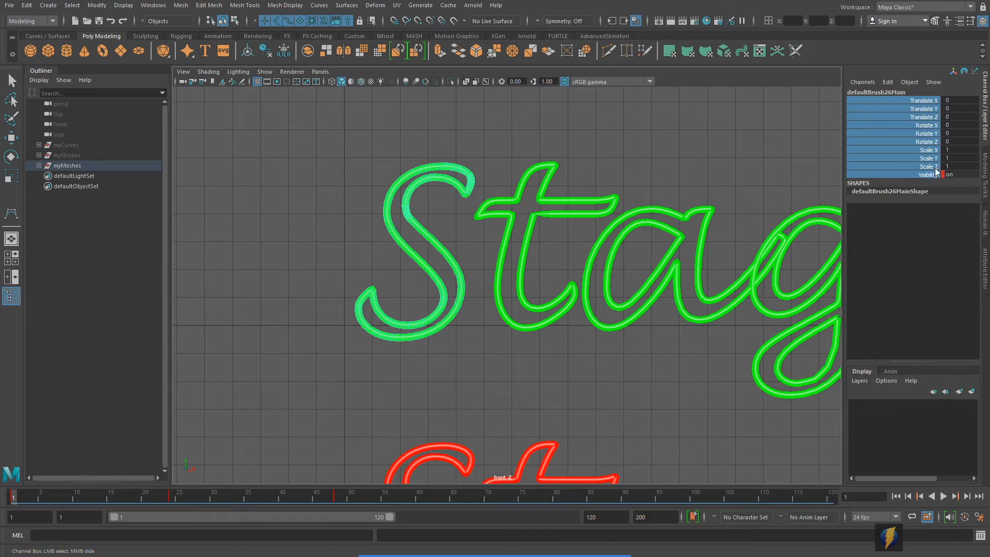
right_click(916, 153)
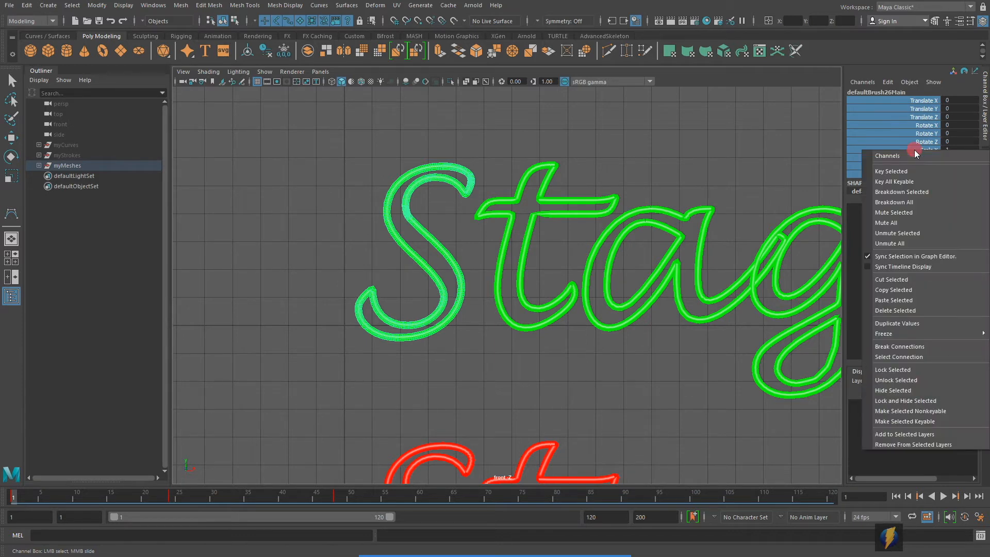
left_click(900, 290)
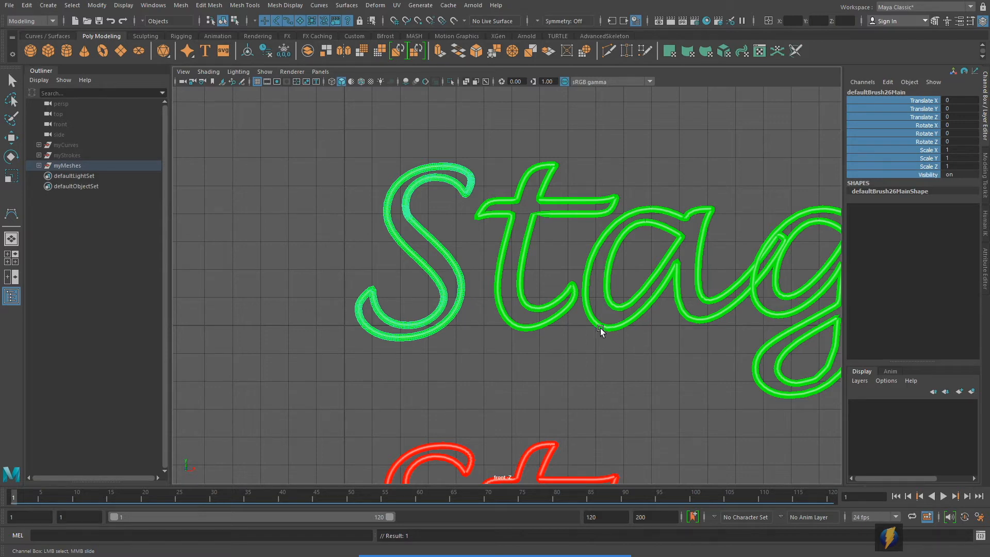
scroll(585, 308, "down", 1)
scroll(608, 308, "down", 2)
middle_click_drag(629, 309, 426, 159, "alt")
scroll(491, 239, "down", 2)
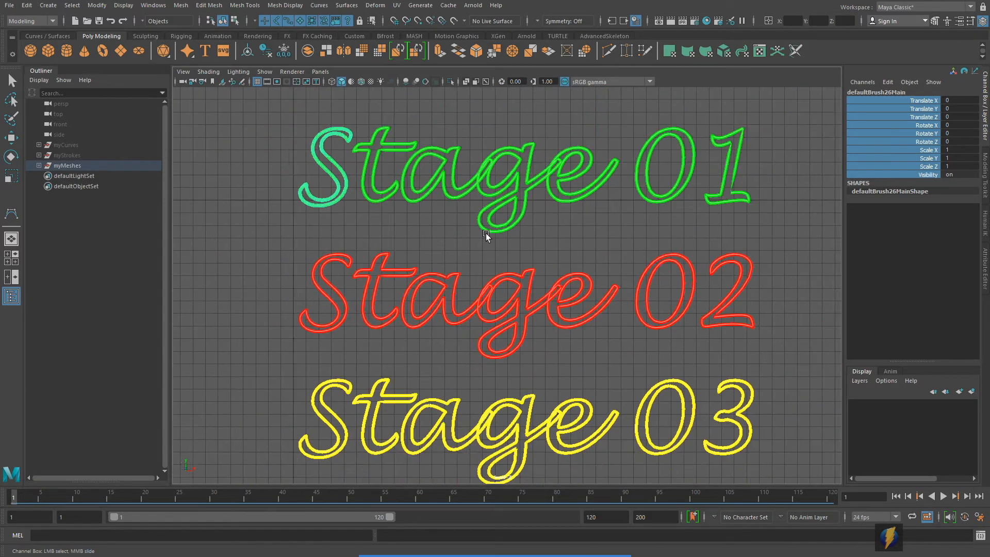
middle_click_drag(520, 230, 514, 224, "alt")
mouse_move(583, 552)
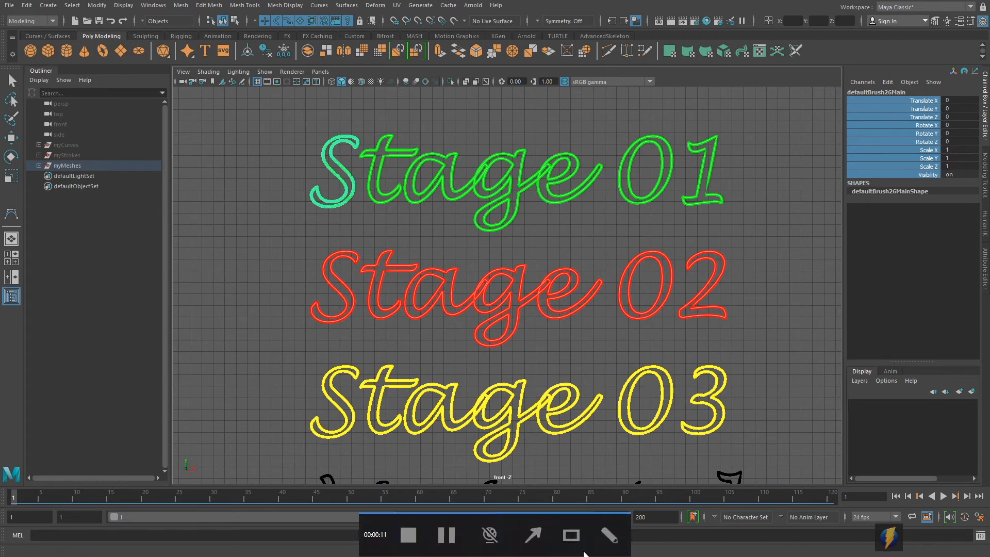
left_click(540, 538)
mouse_move(261, 267)
left_mouse_down()
mouse_move(87, 153)
mouse_move(83, 168)
mouse_move(62, 154)
mouse_move(123, 147)
mouse_move(76, 167)
mouse_move(76, 156)
mouse_move(90, 218)
left_mouse_up()
Group all letter meshes of the green Stage 01 text and rename the group Stage01
right_click_drag(550, 279, 387, 235, "alt")
middle_click_drag(405, 199, 390, 212, "alt")
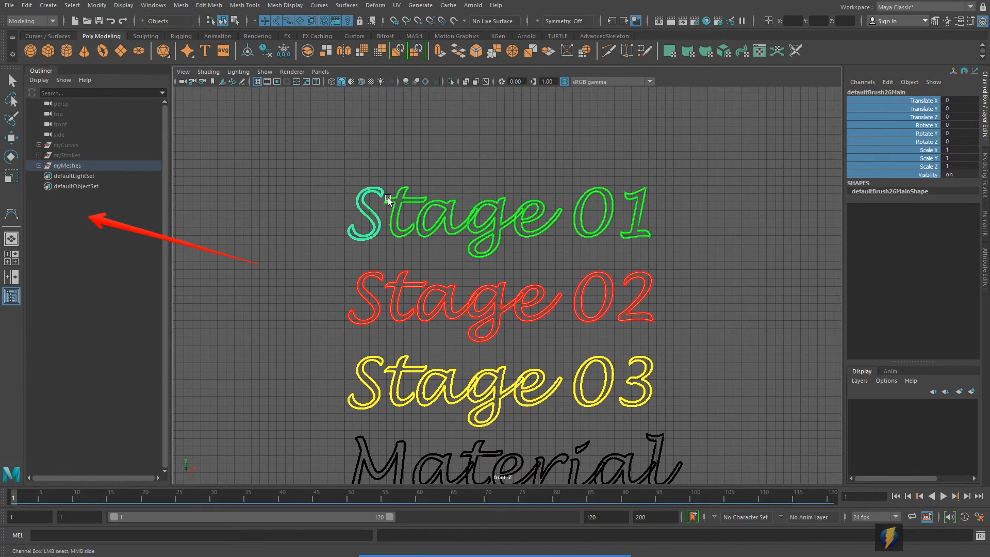
left_click_drag(289, 133, 688, 262)
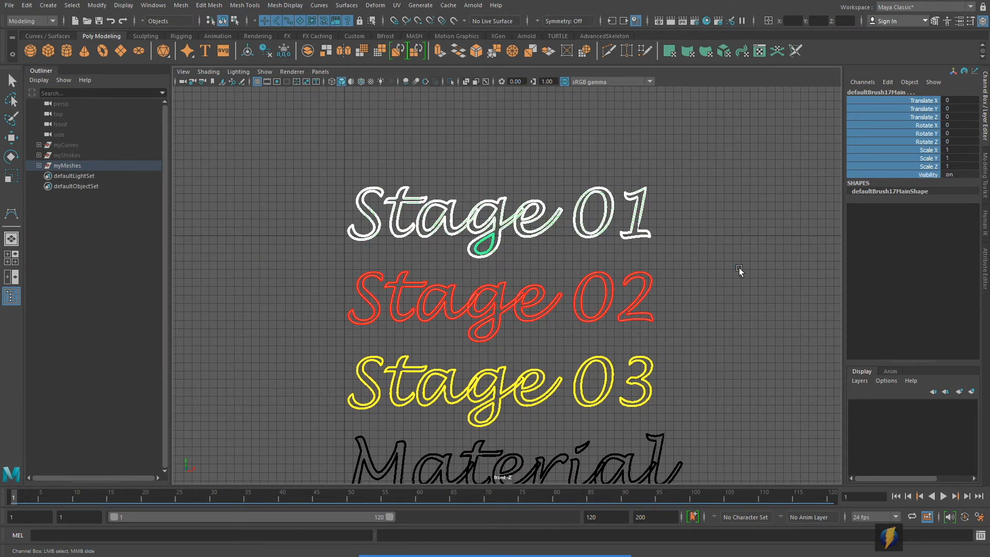
left_click(27, 6)
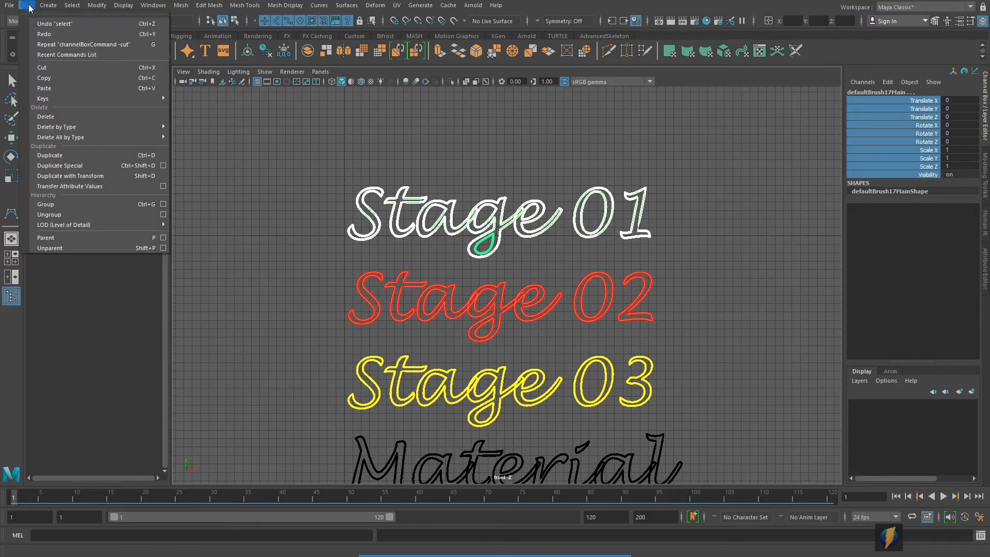
left_click(49, 204)
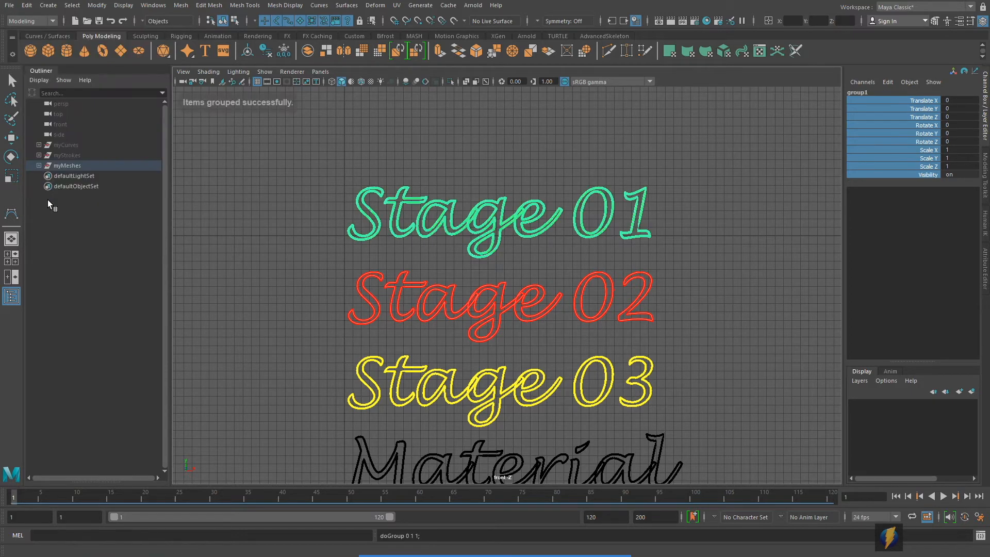
double_click(870, 94)
type("s")
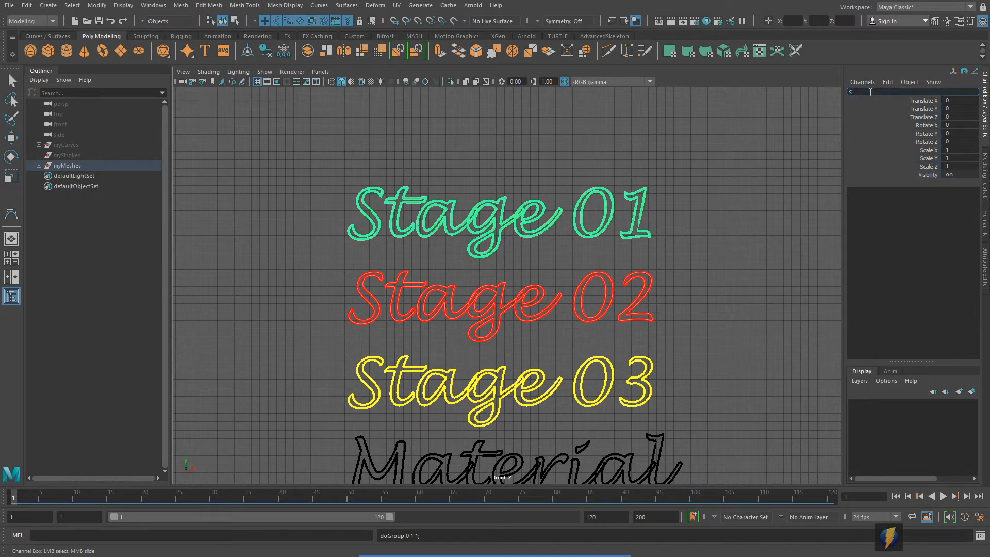
type("tage01")
key("Return")
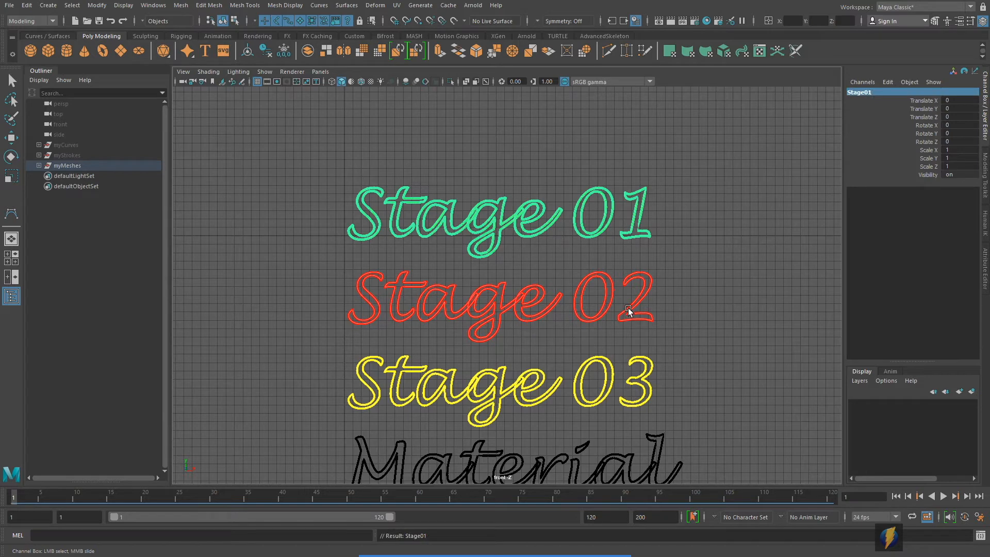
Group all letter meshes of the red Stage 02 text and rename the group Stage02
left_click_drag(320, 271, 669, 331)
key("r")
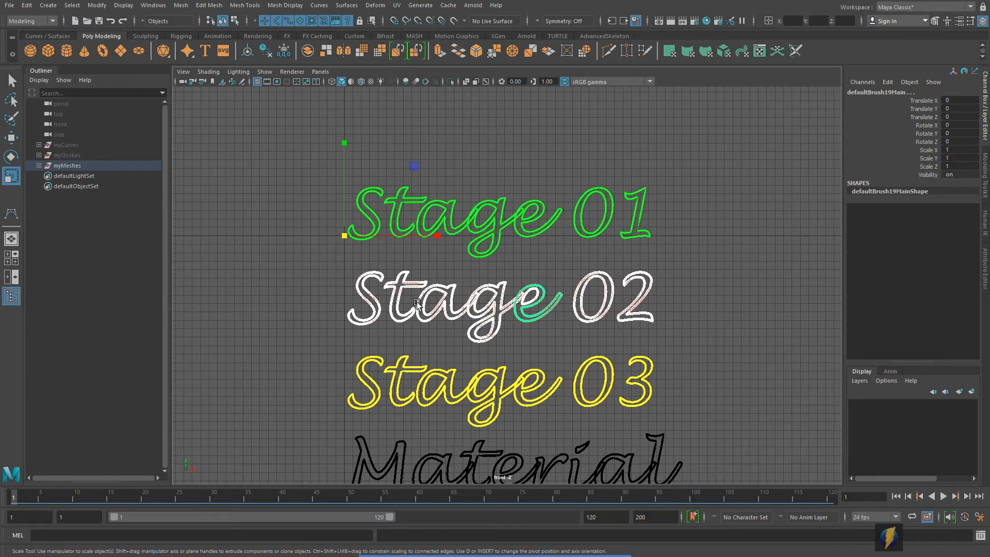
left_click(27, 5)
left_click(65, 205)
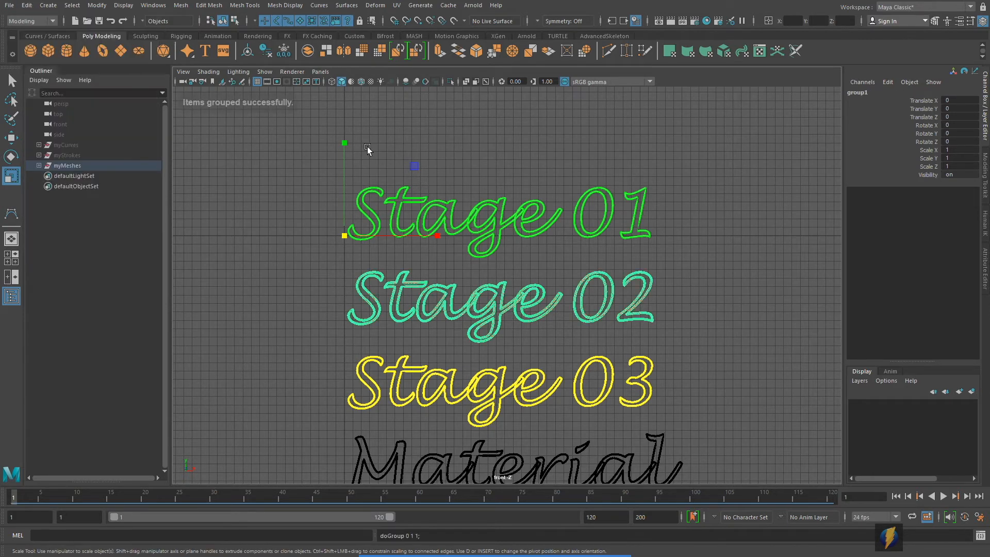
left_click(875, 93)
type("Stage02")
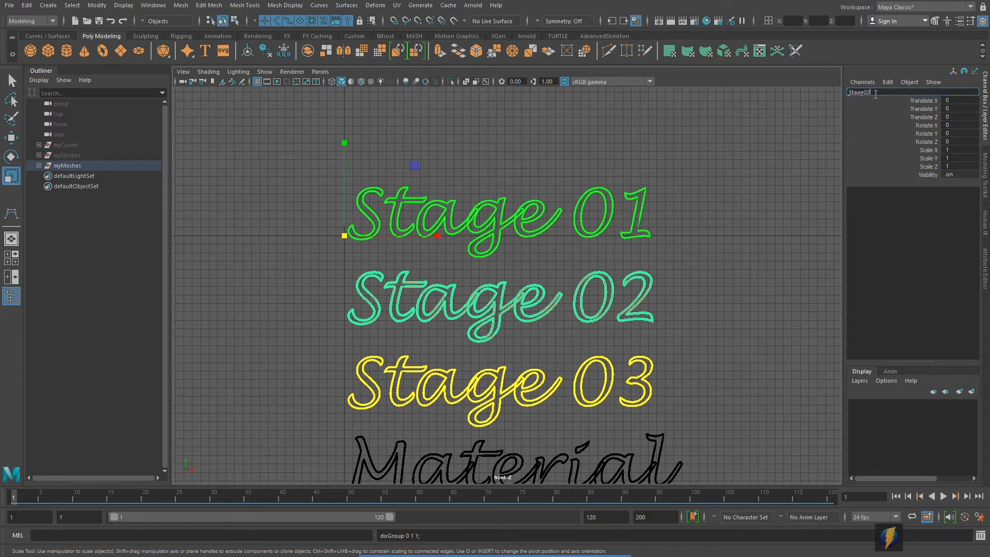
key("Return")
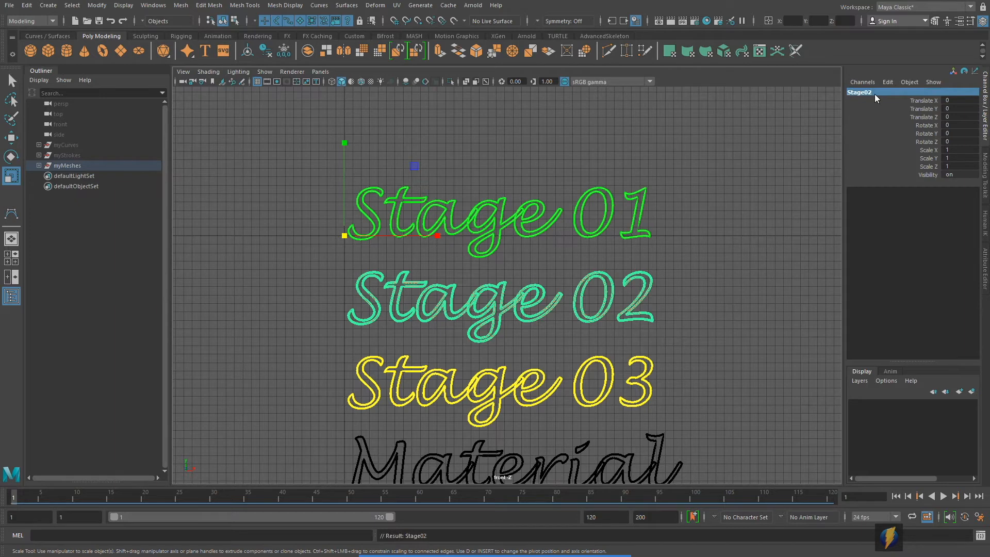
Group all letter meshes of the yellow Stage 03 text and rename the group Stage03
middle_click_drag(531, 262, 499, 183, "alt")
left_click_drag(307, 273, 672, 330)
middle_click_drag(569, 287, 592, 310, "alt")
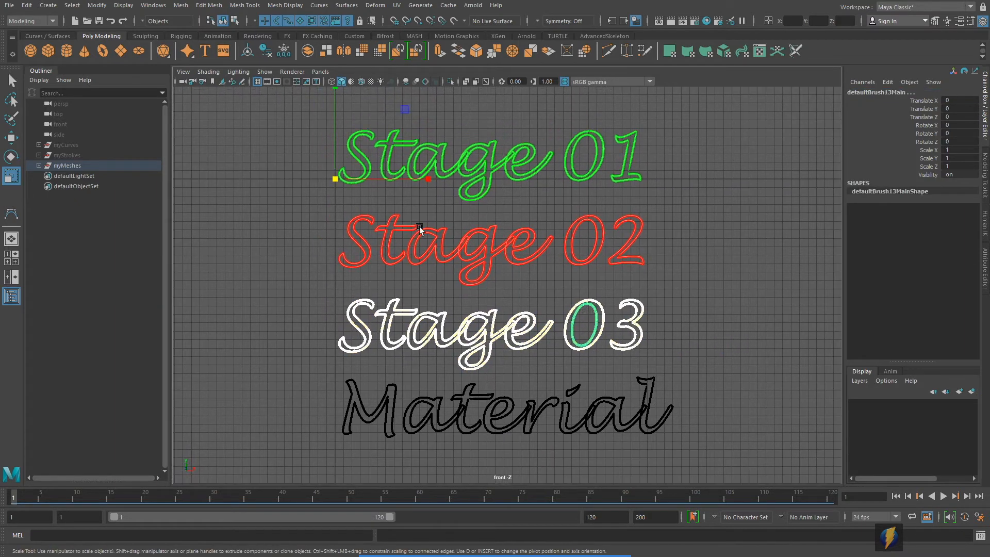
left_click(27, 6)
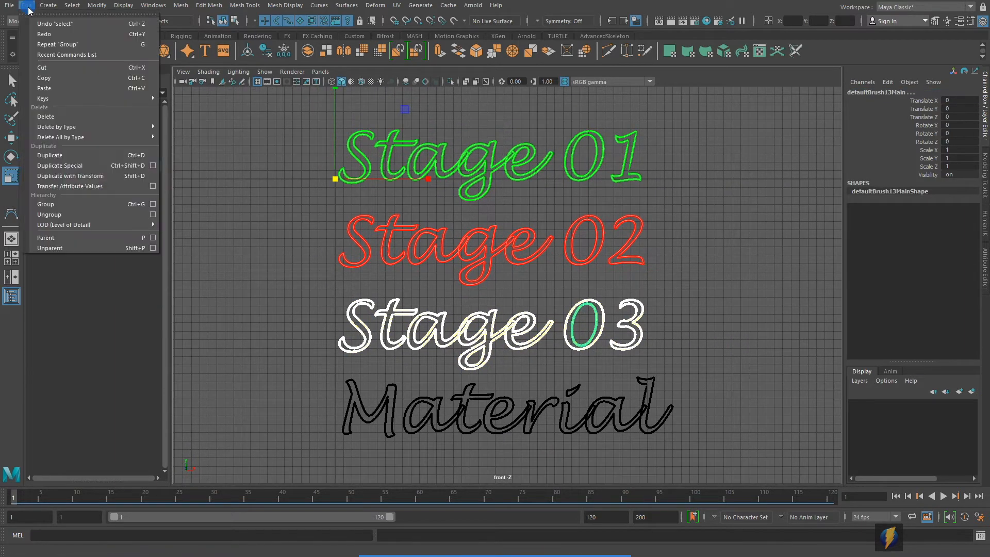
left_click(63, 203)
double_click(882, 94)
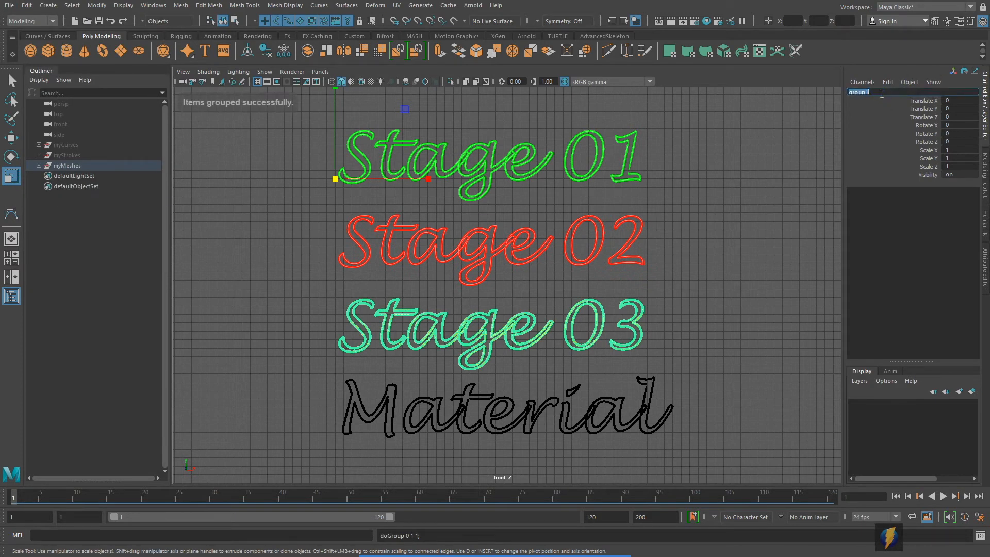
type("stage")
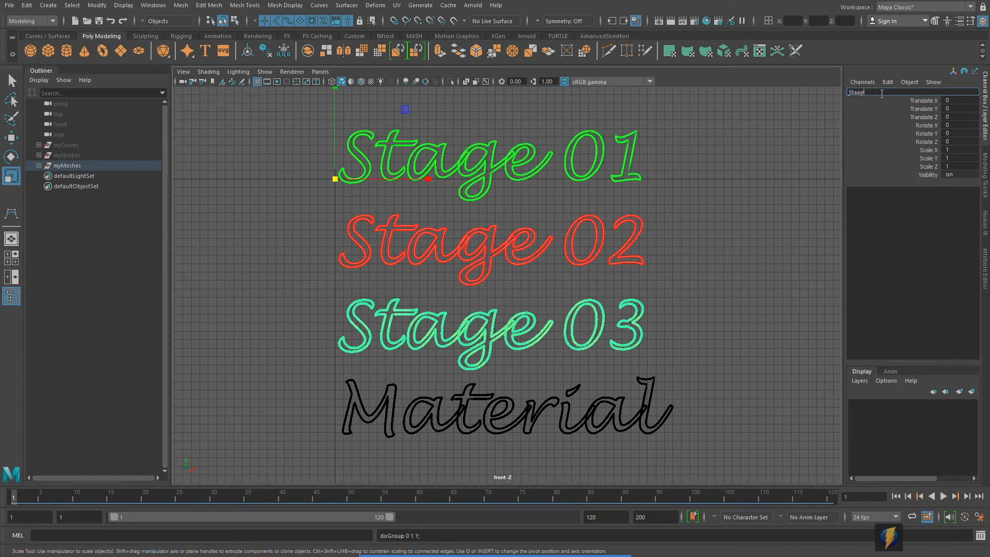
key("Return")
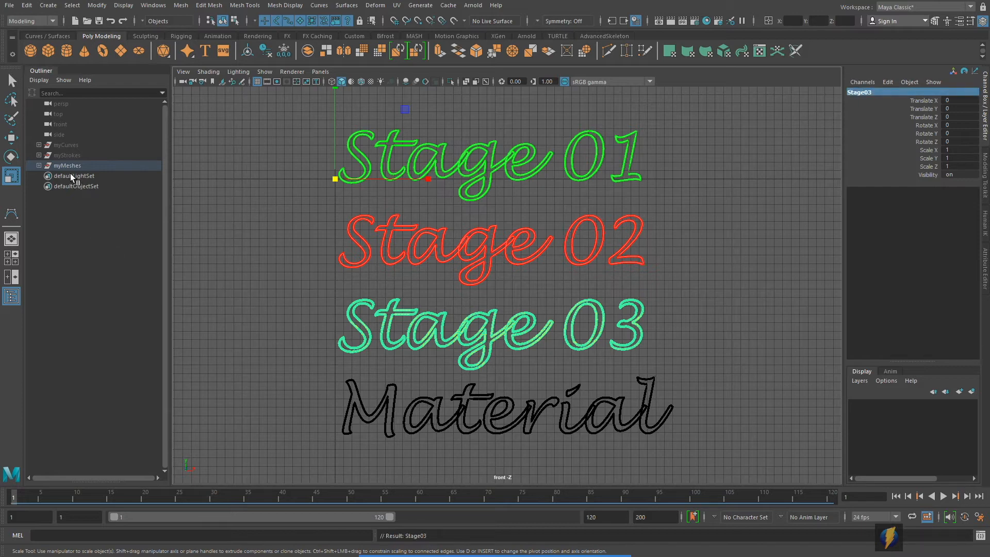
Group all letter meshes of the black Material text and rename the group Material
left_click_drag(296, 382, 706, 464)
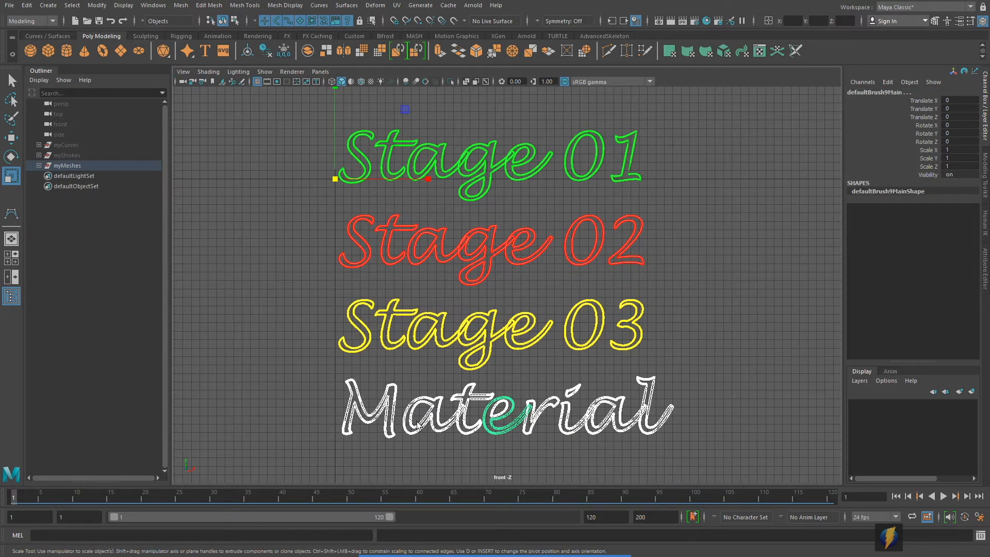
left_click(26, 6)
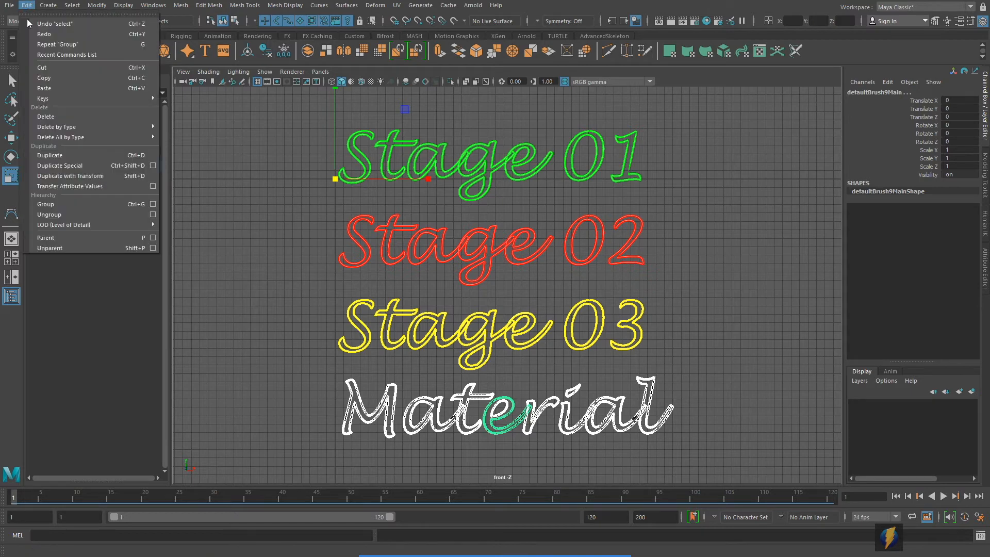
left_click(57, 205)
left_click(868, 92)
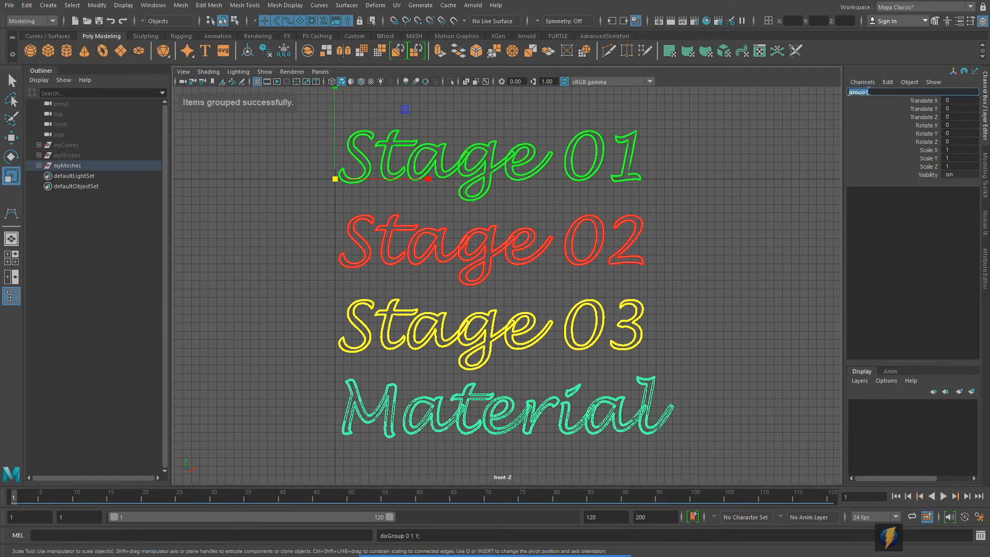
type("Material")
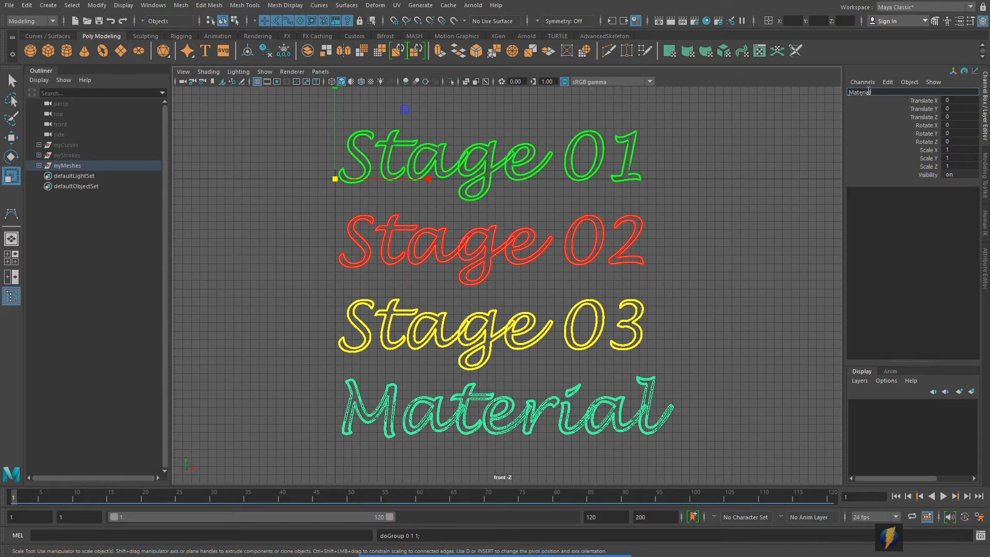
key("Return")
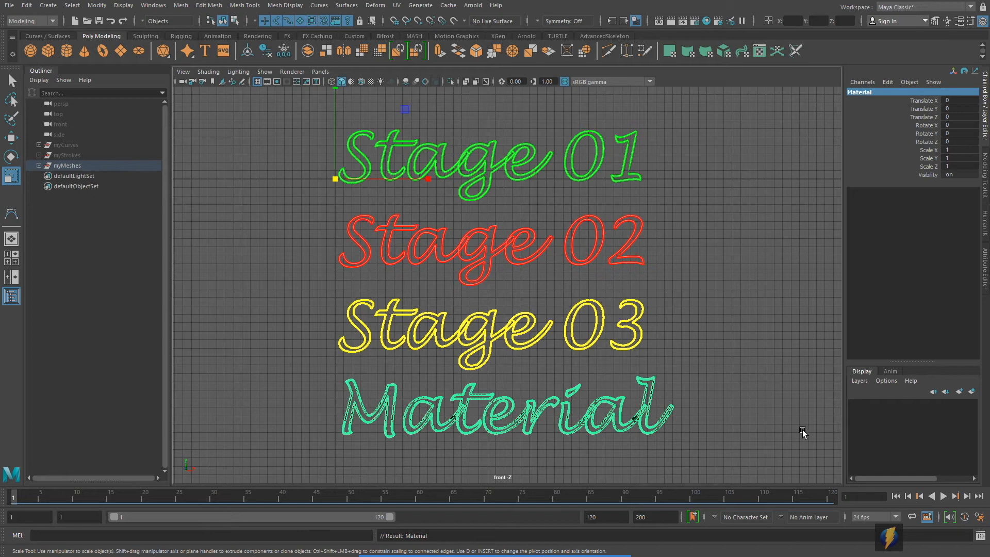
mouse_move(539, 556)
left_click(533, 538)
mouse_move(97, 338)
left_mouse_down()
mouse_move(53, 239)
mouse_move(40, 176)
mouse_move(68, 173)
mouse_move(66, 180)
left_mouse_up()
Expand myMeshes and check its Stage01, Stage02, Stage03 and Material groups by selecting each one in turn
left_click(39, 165)
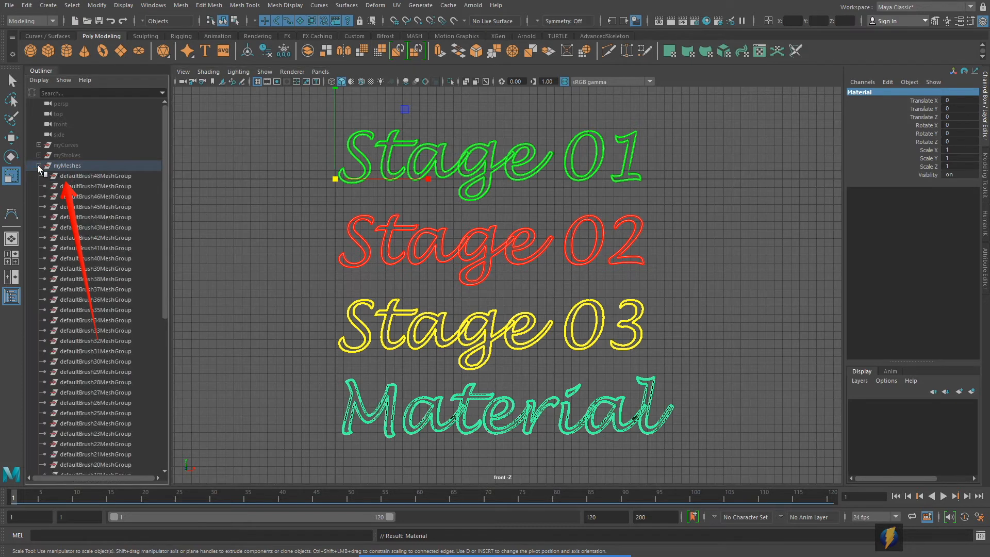
scroll(101, 228, "down", 5)
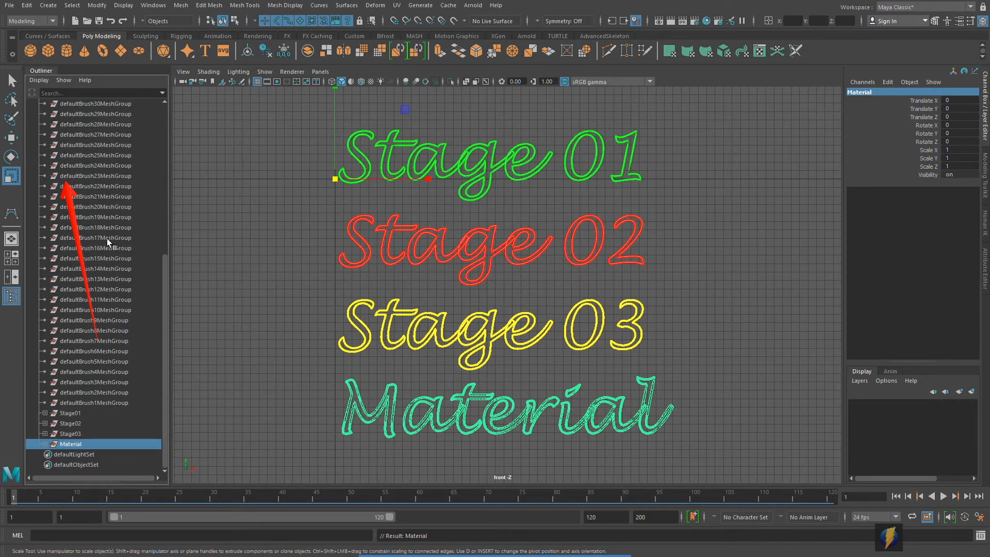
left_click(72, 413)
left_click(79, 424)
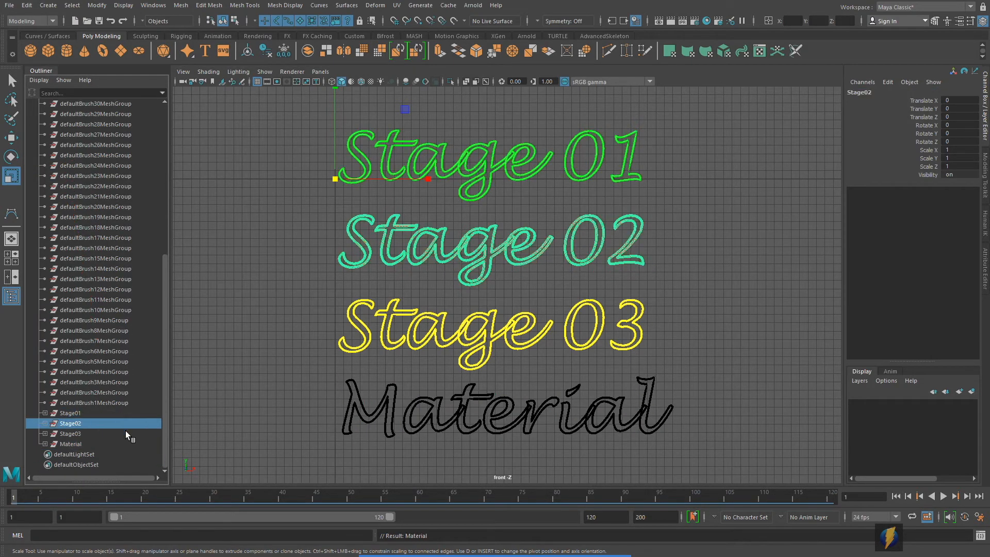
left_click(76, 434)
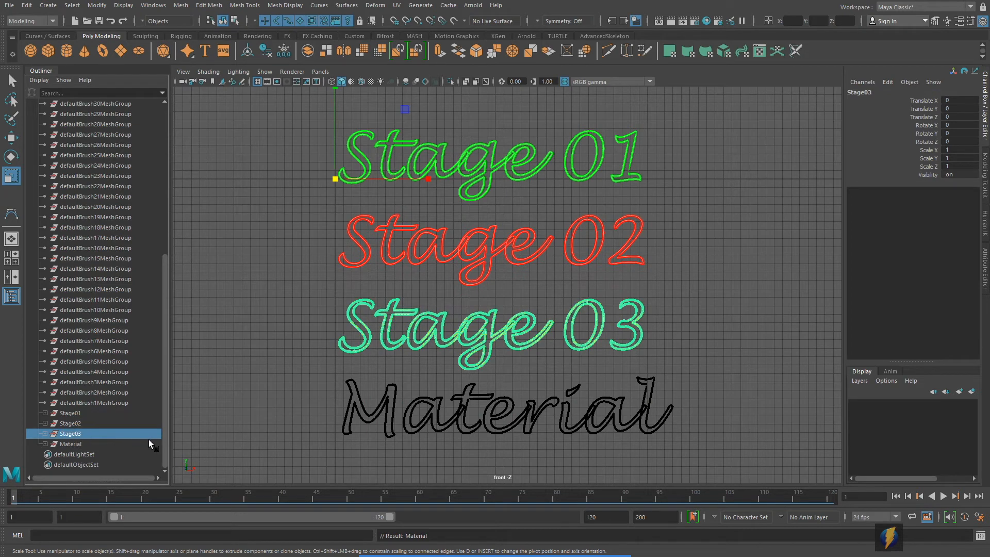
left_click(77, 444)
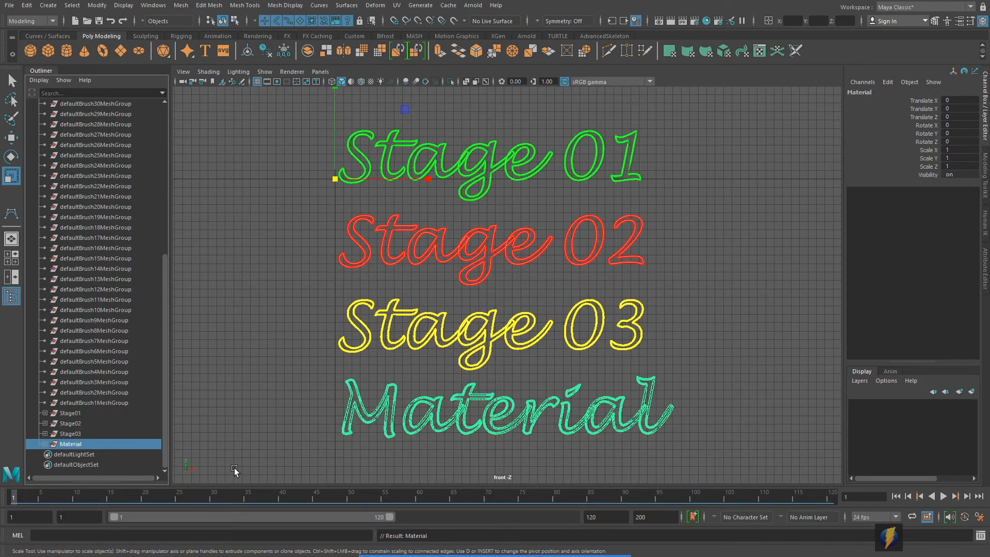
Check the leftover brush mesh groups under myMeshes by selecting defaultBrush1MeshGroup through defaultBrush7MeshGroup one after another
left_click(108, 406)
left_click(107, 393)
left_click(104, 383)
left_click(100, 372)
left_click(98, 362)
left_click(98, 350)
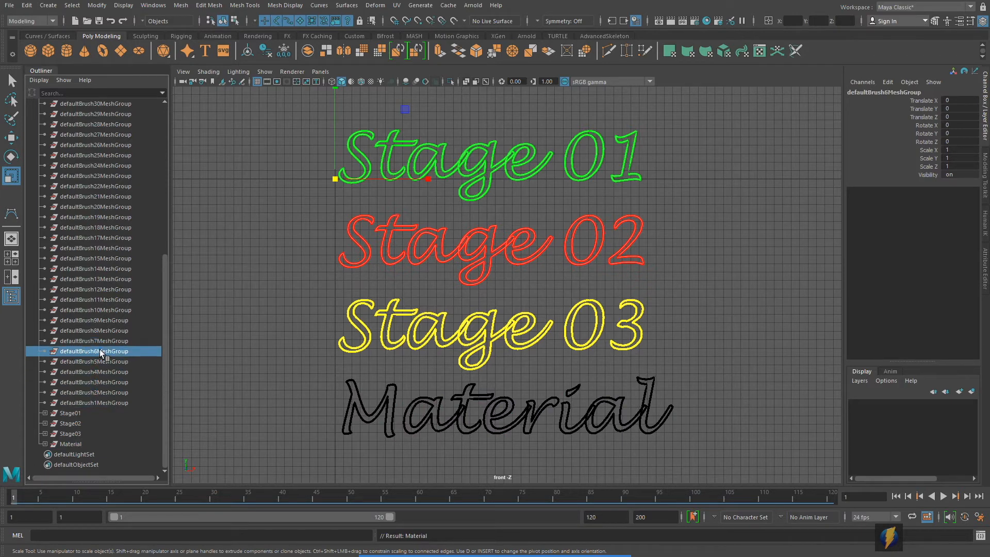
left_click(153, 343)
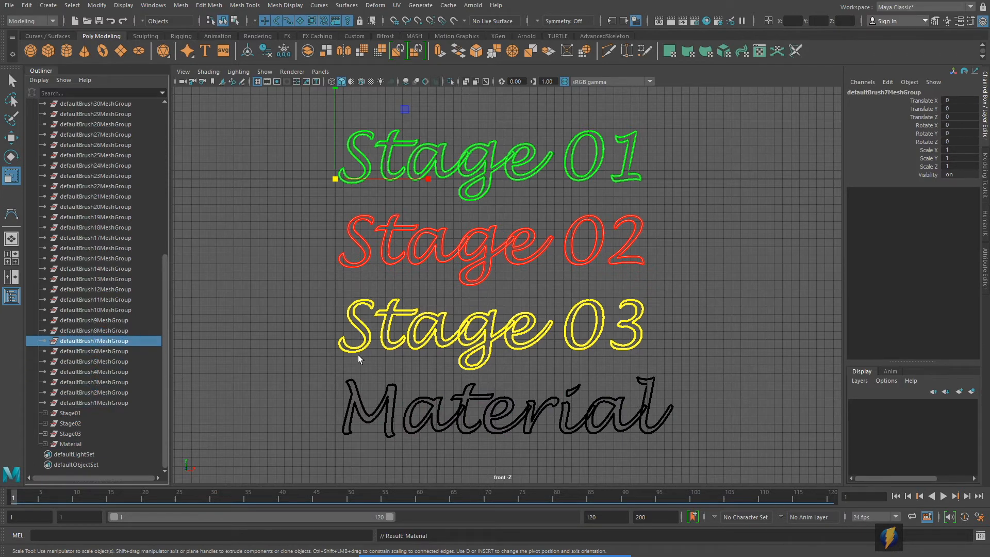
scroll(358, 355, "down", 1)
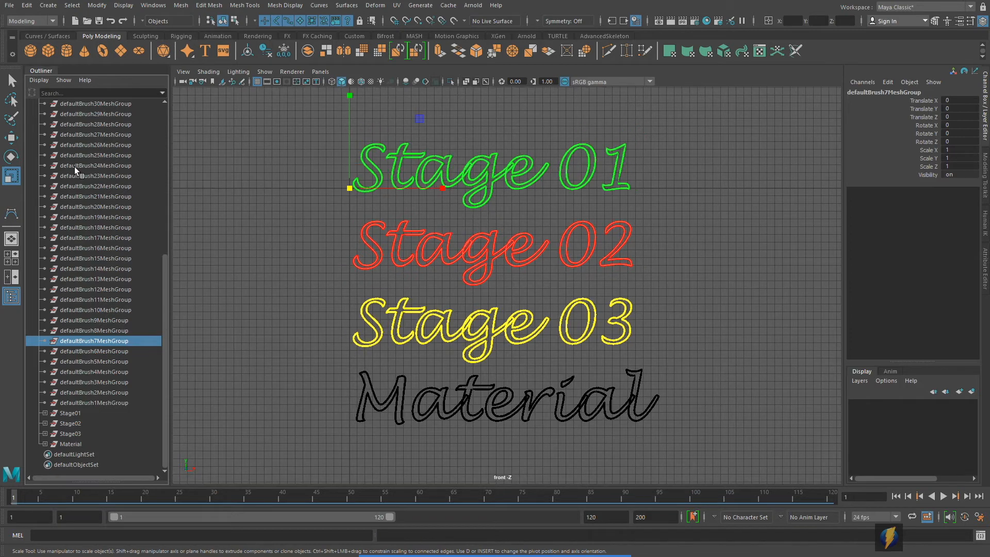
Delete the construction history of all Stage 01, Stage 02, Stage 03 and Material text meshes
left_click_drag(272, 149, 712, 423)
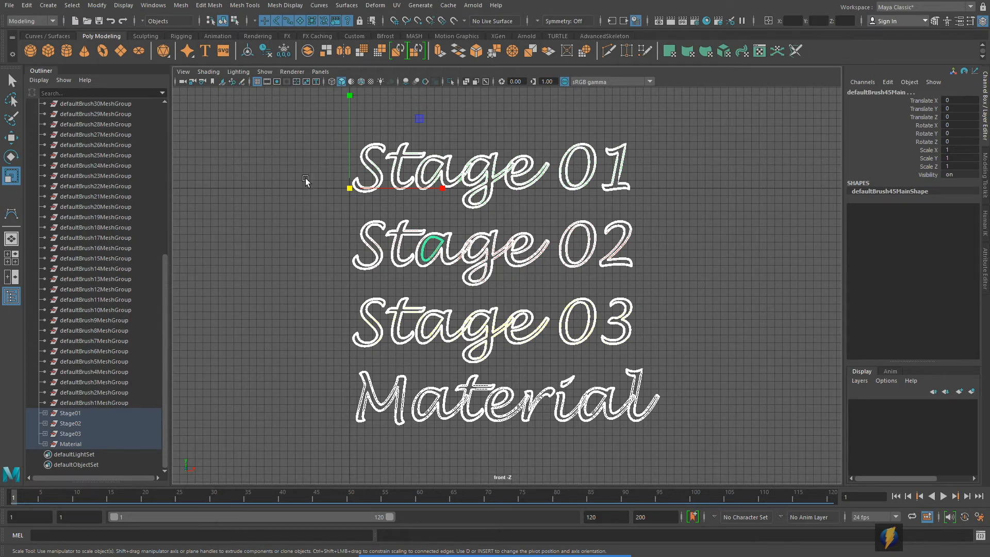
left_click(28, 6)
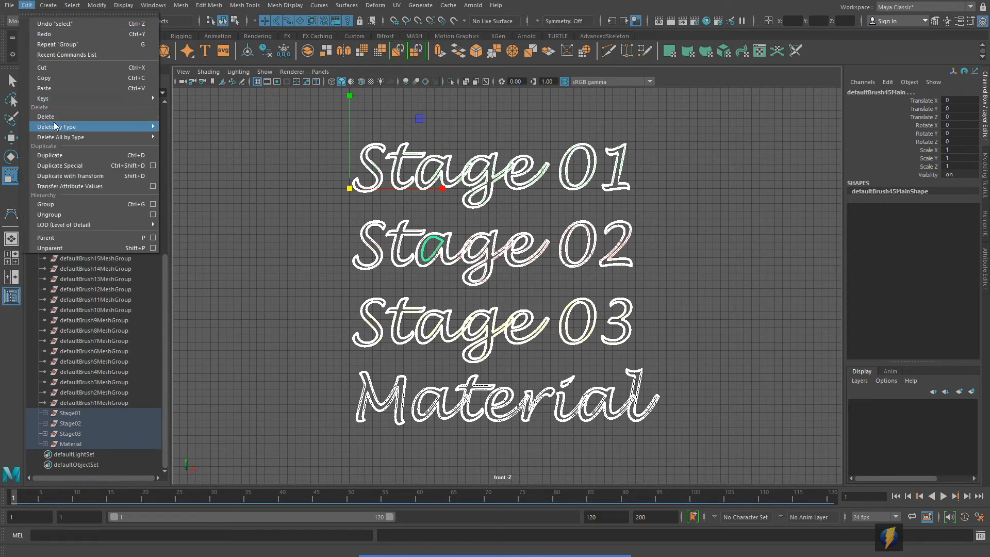
mouse_move(59, 133)
left_click(189, 126)
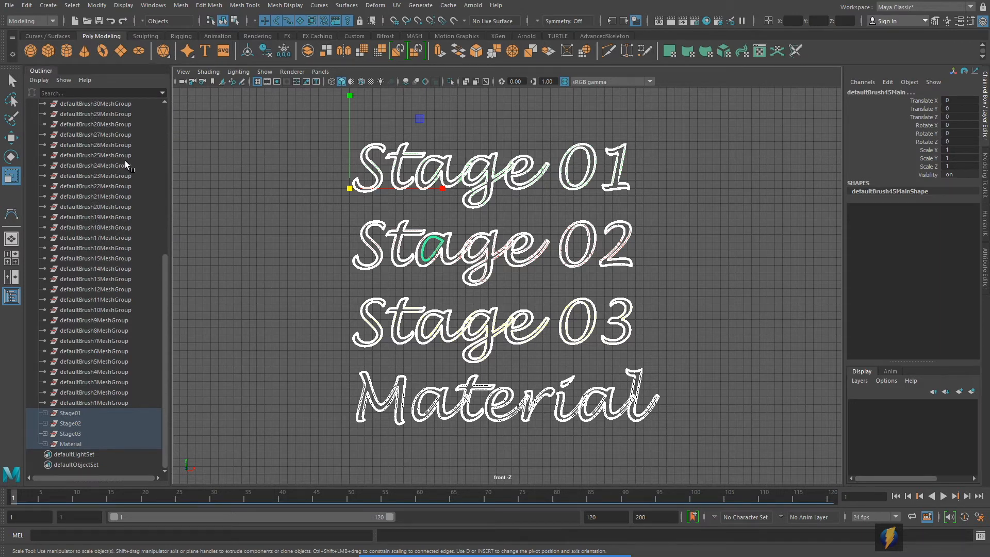
Delete the leftover defaultBrush48MeshGroup through defaultBrush1MeshGroup under myMeshes, keeping the four word groups
scroll(104, 225, "up", 8)
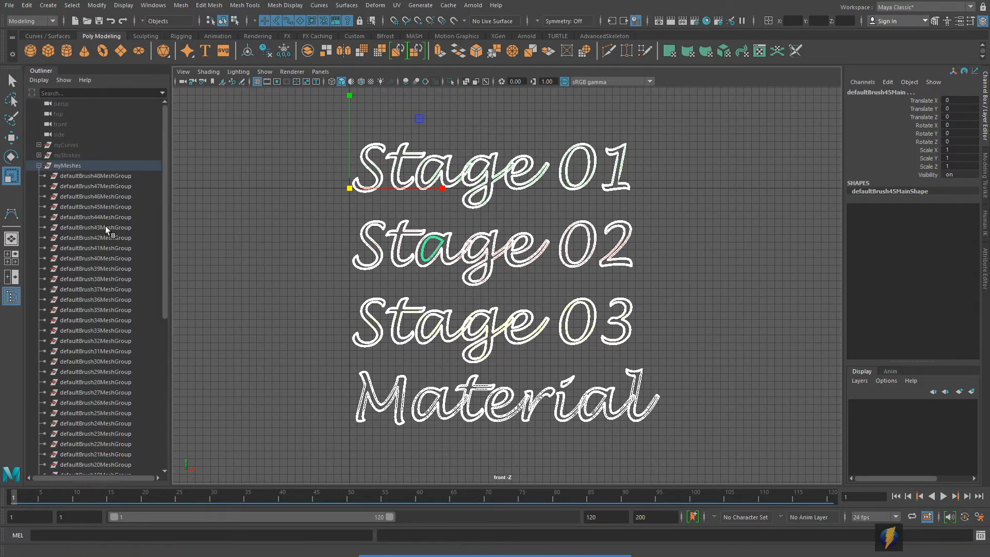
left_click(94, 177)
scroll(121, 251, "down", 8)
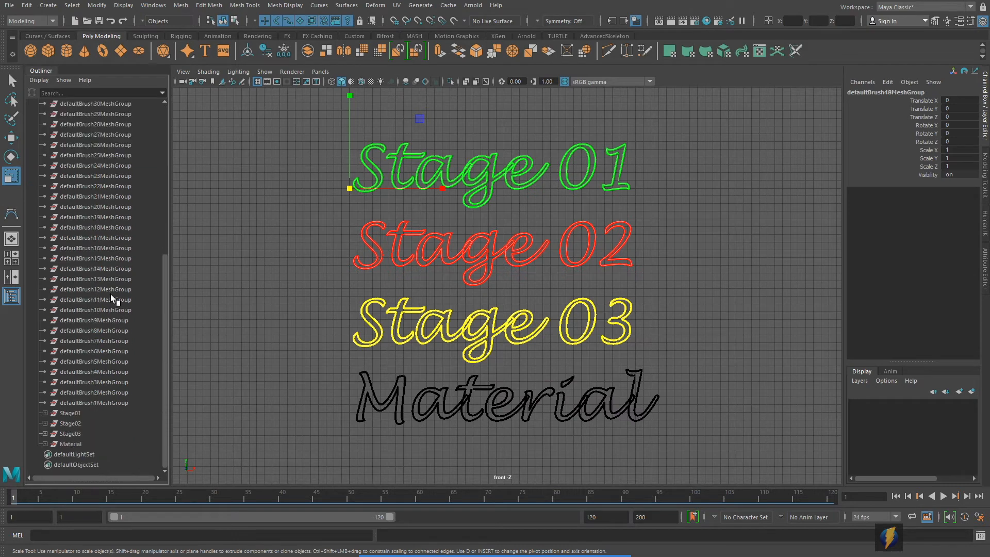
left_click(110, 405, "shift")
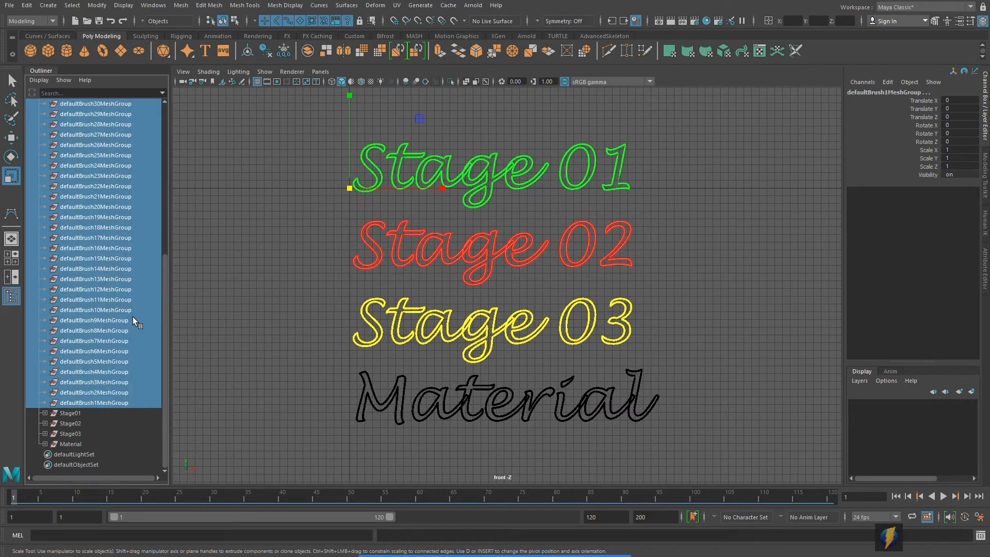
key("Delete")
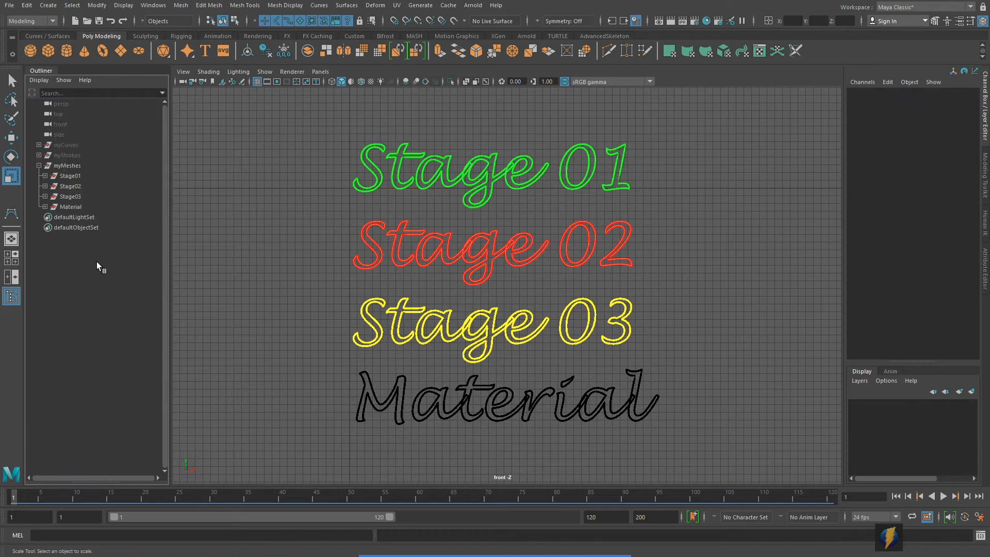
Check the word groups under myMeshes by selecting Stage01 and several of its meshes, Stage02, Stage03 and Material
left_click(66, 164)
left_click(73, 177)
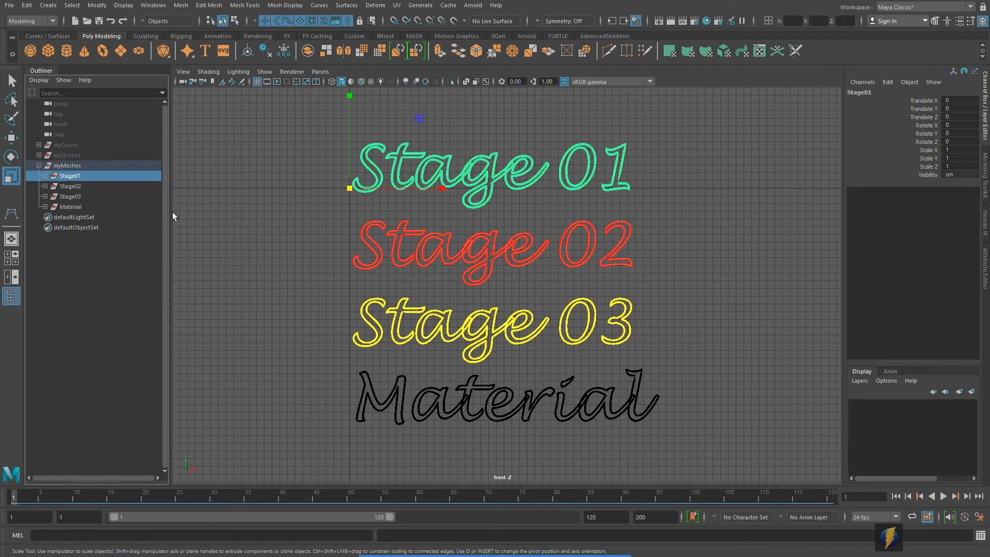
left_click(44, 175)
left_click(88, 217)
left_click(94, 238)
key("Down")
key("Down")
left_click(45, 176)
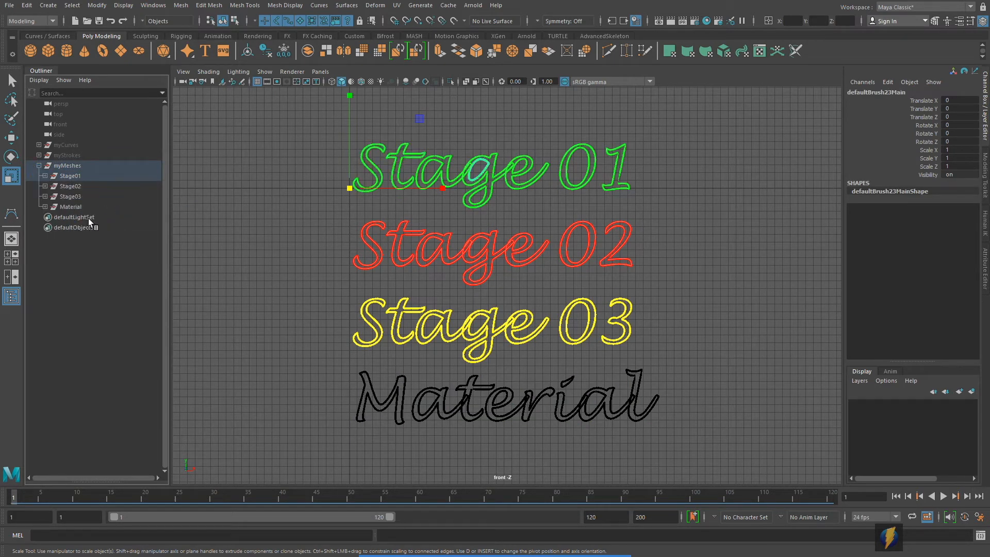
left_click(63, 186)
left_click(76, 197)
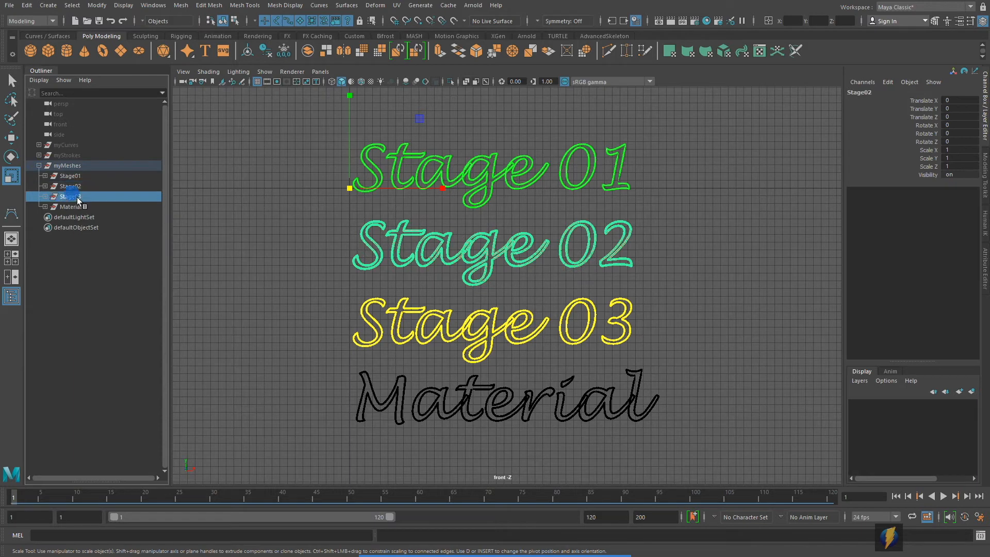
left_click(73, 206)
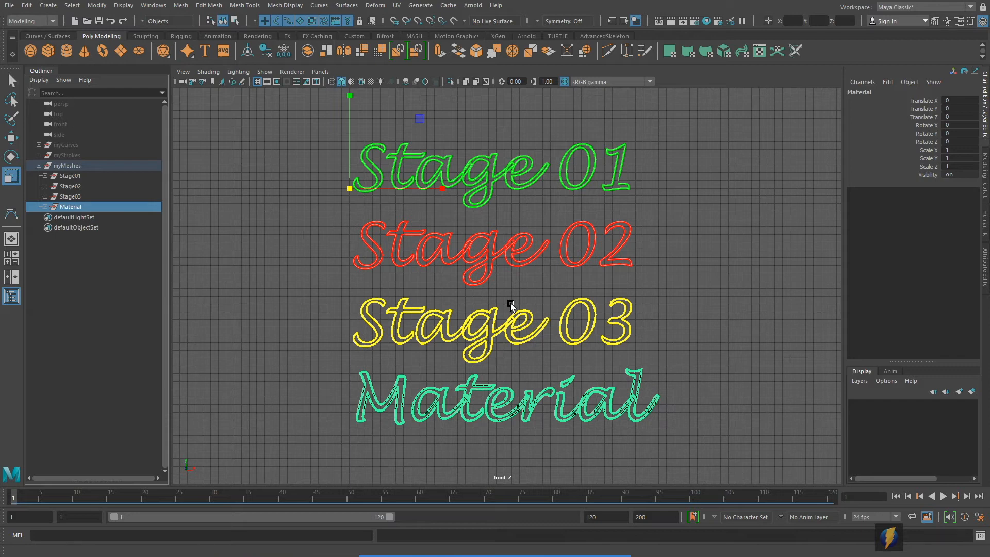
Expand Stage01 and select its upper meshes down to defaultBrush26Main to see which letter each one forms
left_click(45, 176)
left_click(71, 187)
left_click(79, 198)
left_click(80, 205)
left_click(81, 216)
left_click(85, 236)
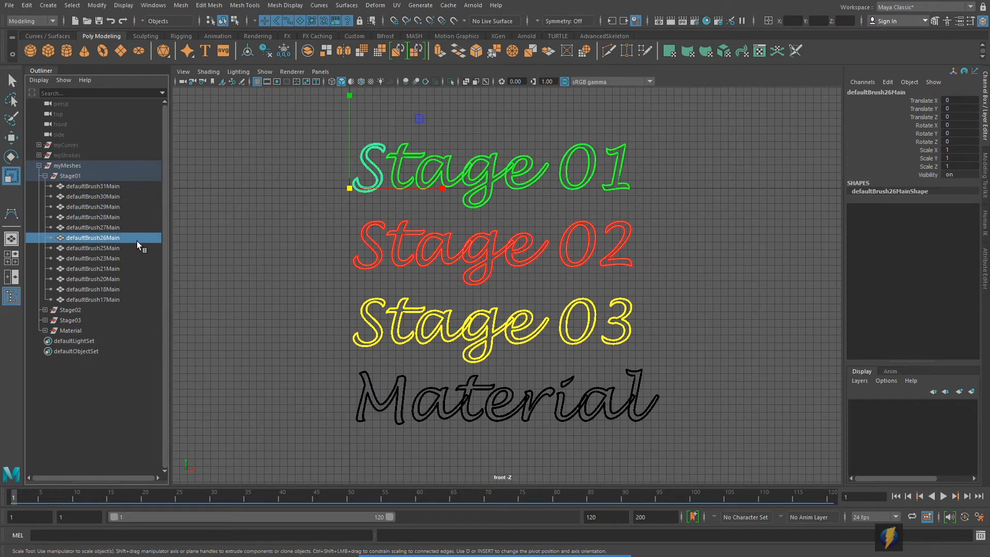
left_click(44, 176)
Key the Stage01 group's Visibility as on at frame 1
left_click(70, 176)
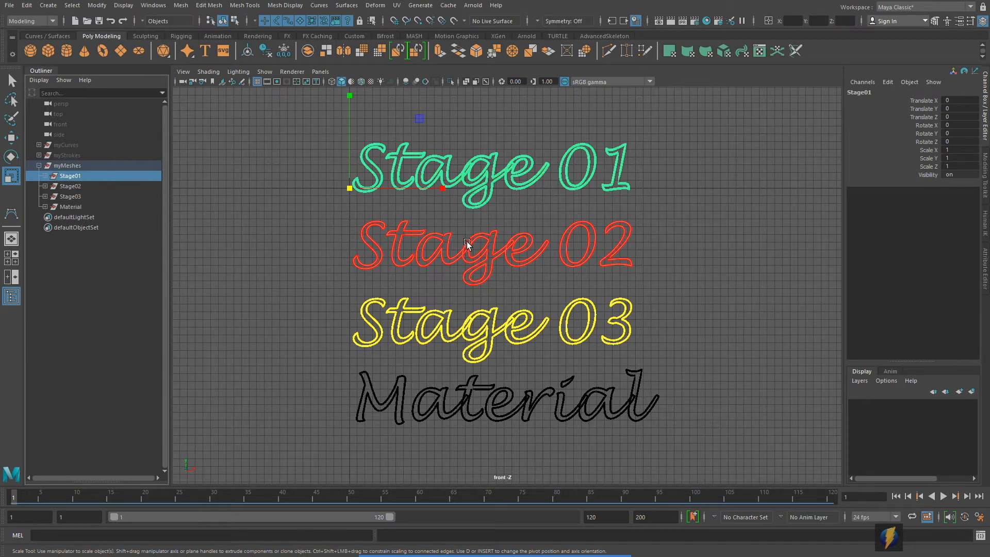
middle_click_drag(466, 242, 456, 240, "alt")
left_click(74, 188)
left_click(74, 178)
middle_click_drag(345, 219, 345, 228, "alt")
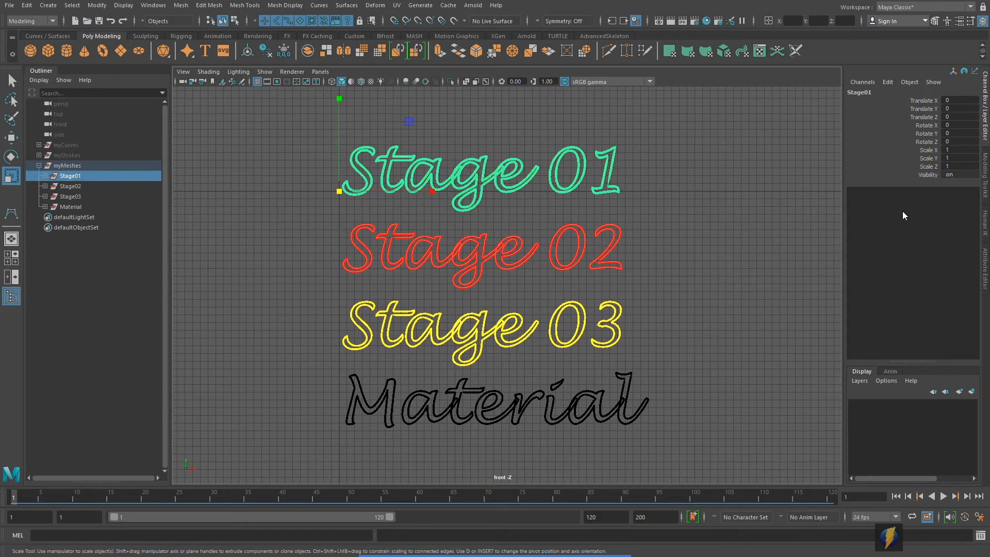
mouse_move(502, 554)
left_click(532, 535)
left_click_drag(758, 274, 896, 184)
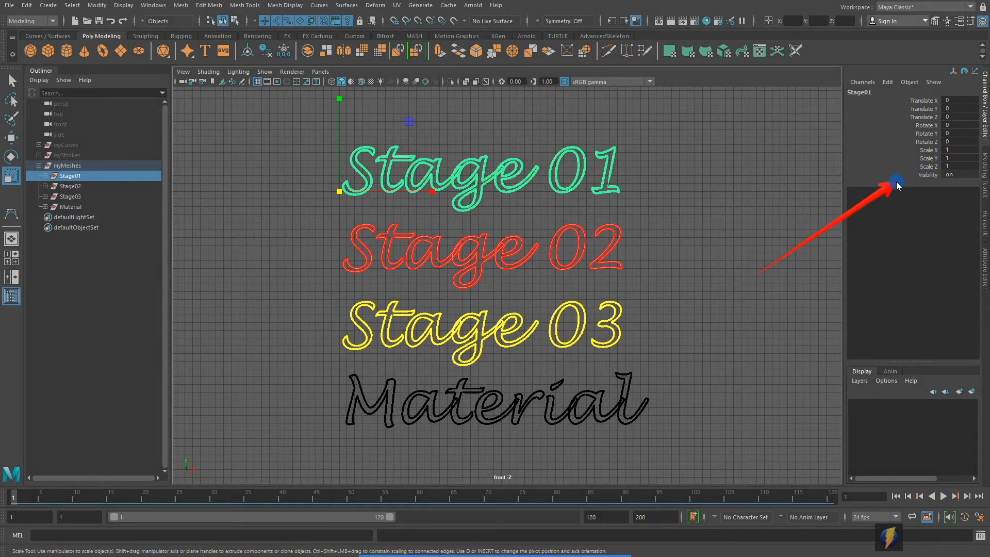
left_click(926, 176)
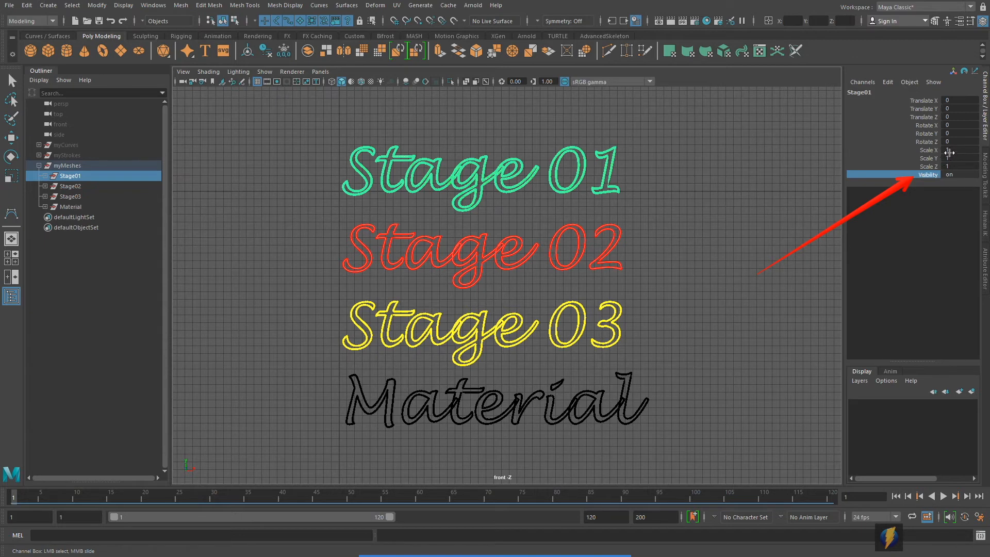
right_click(928, 176)
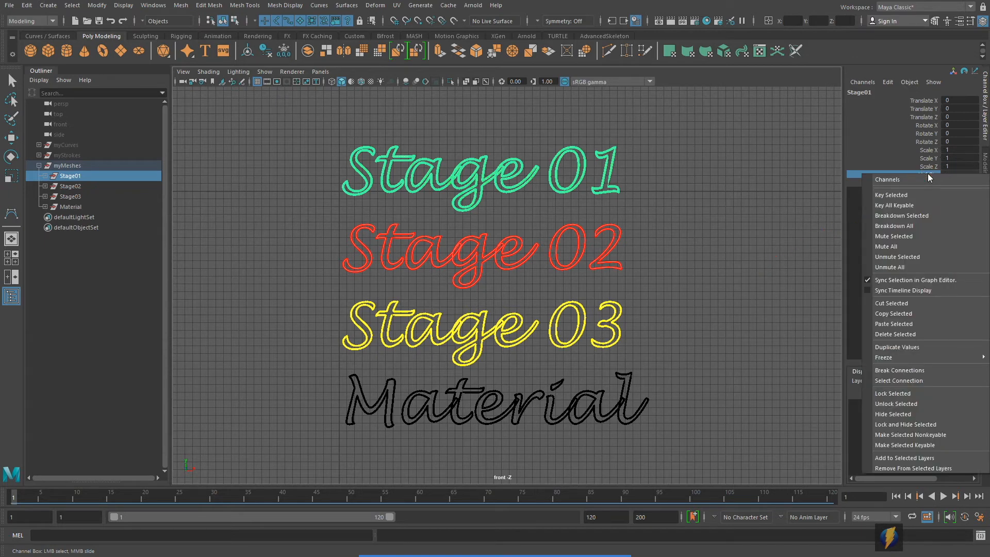
left_click(899, 195)
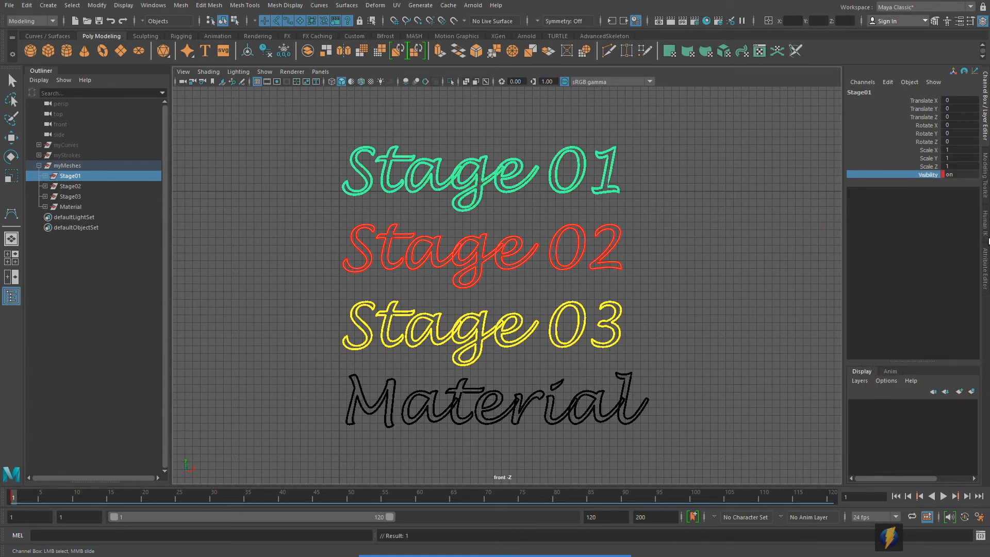
Set the Stage01 group's Visibility to off at frame 24, key it, and clear the selection
left_click_drag(17, 496, 57, 499)
double_click(960, 175)
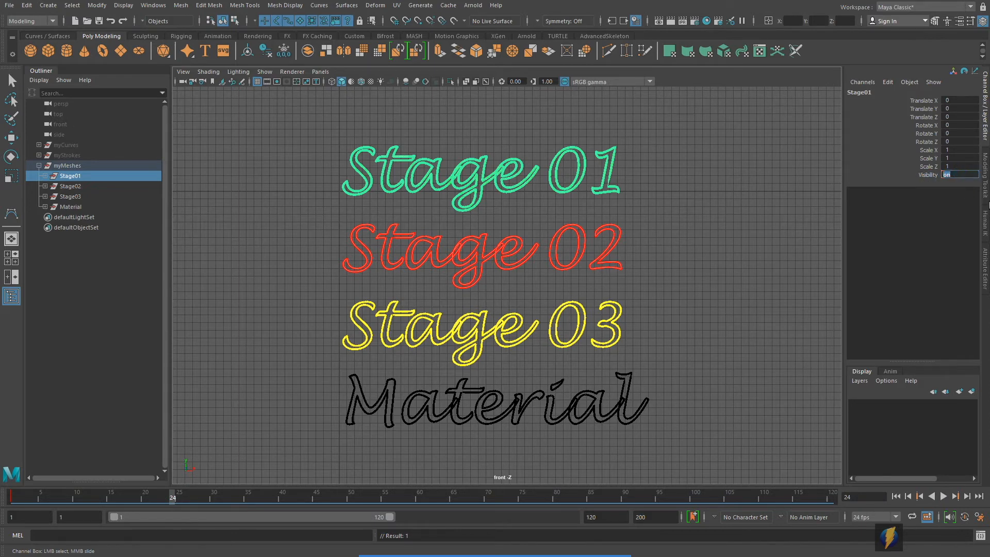
type("0")
key("Return")
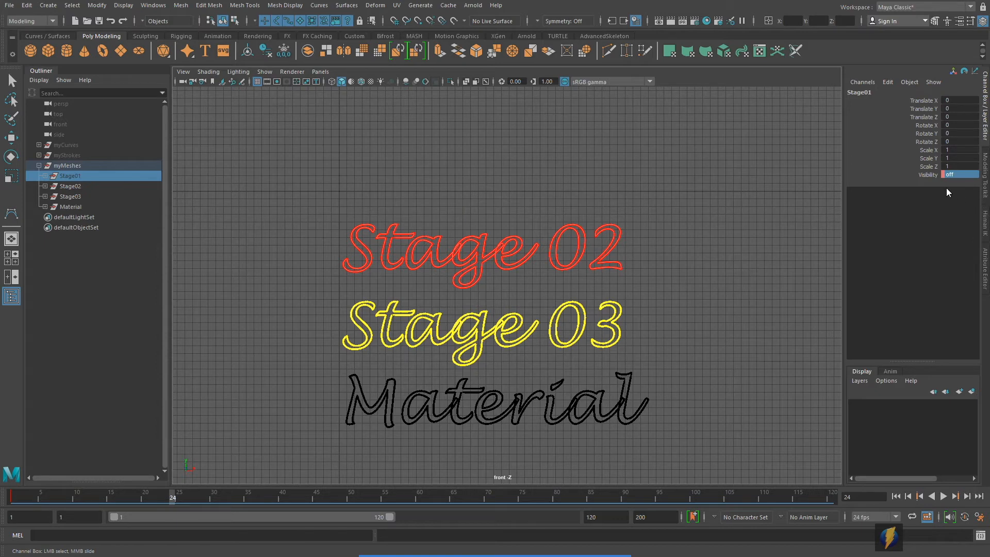
right_click(927, 175)
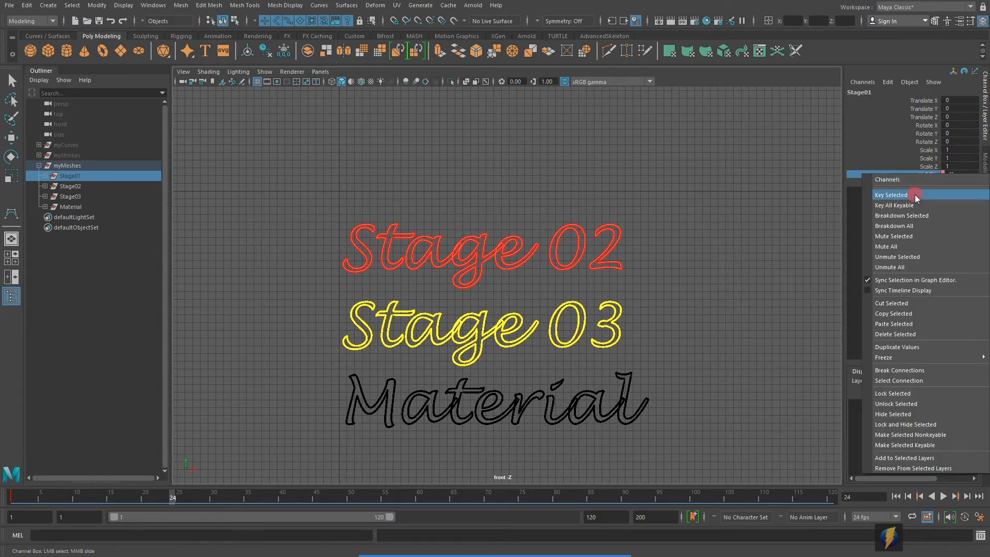
left_click(914, 195)
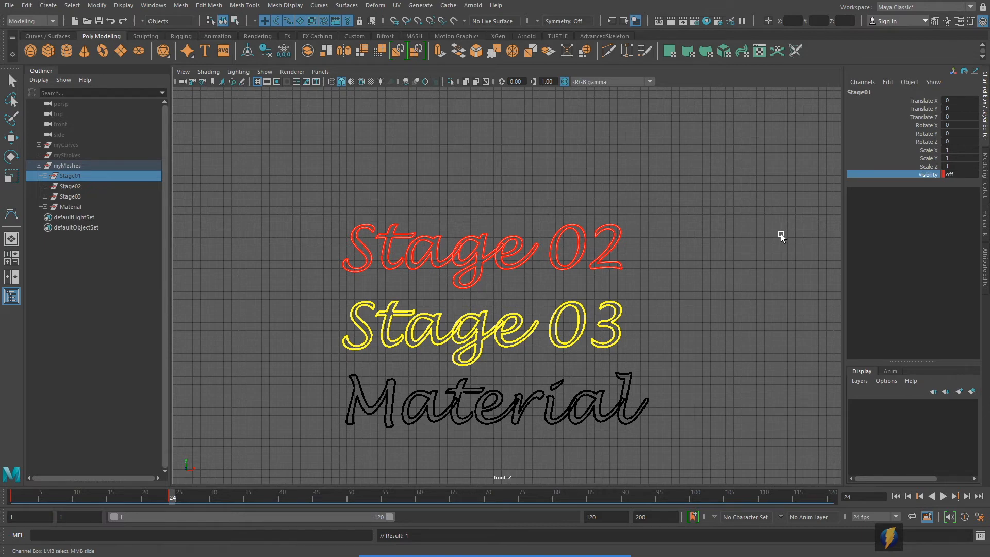
key("r")
left_click(727, 216)
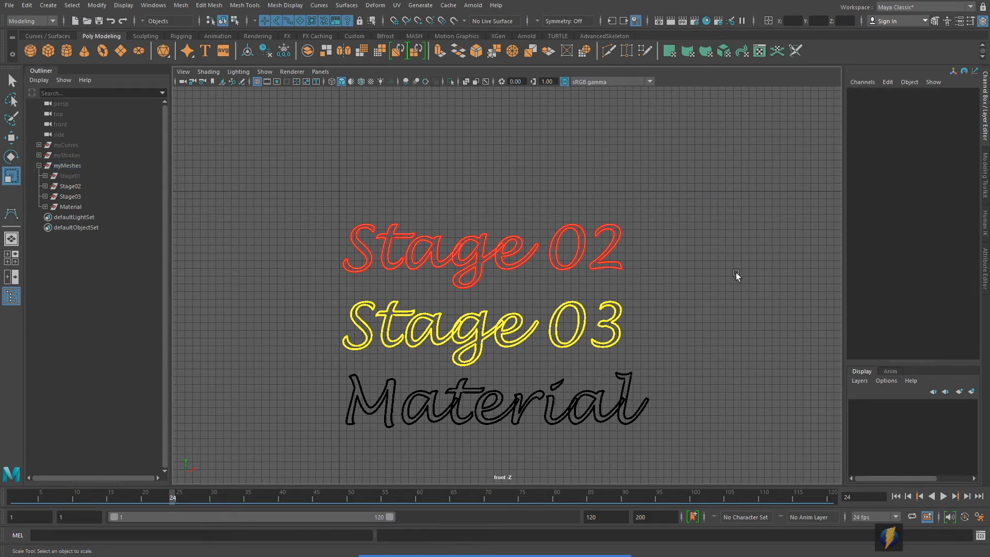
Scrub and play the timeline to check the Stage01 visibility animation, and return to frame 1
left_click(70, 176)
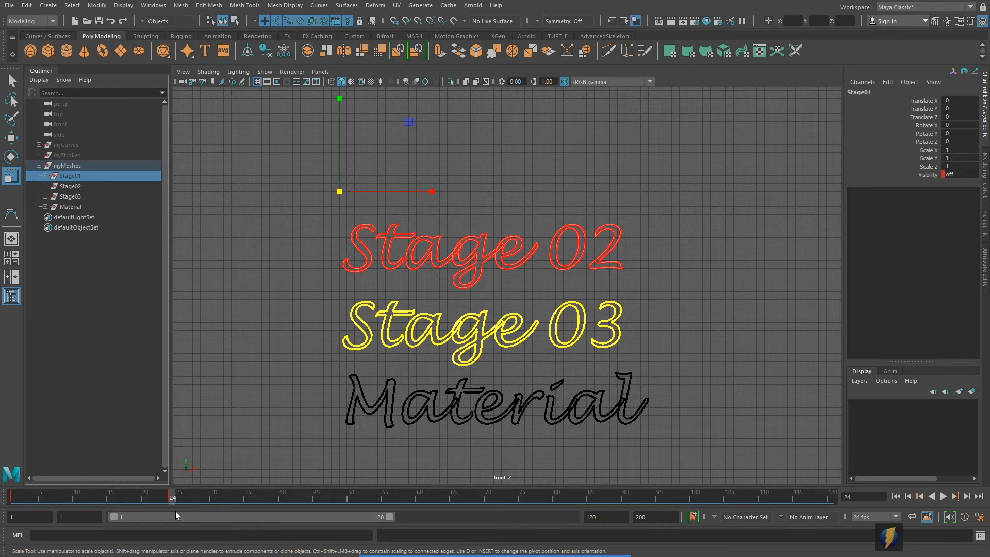
left_click_drag(173, 499, 253, 504)
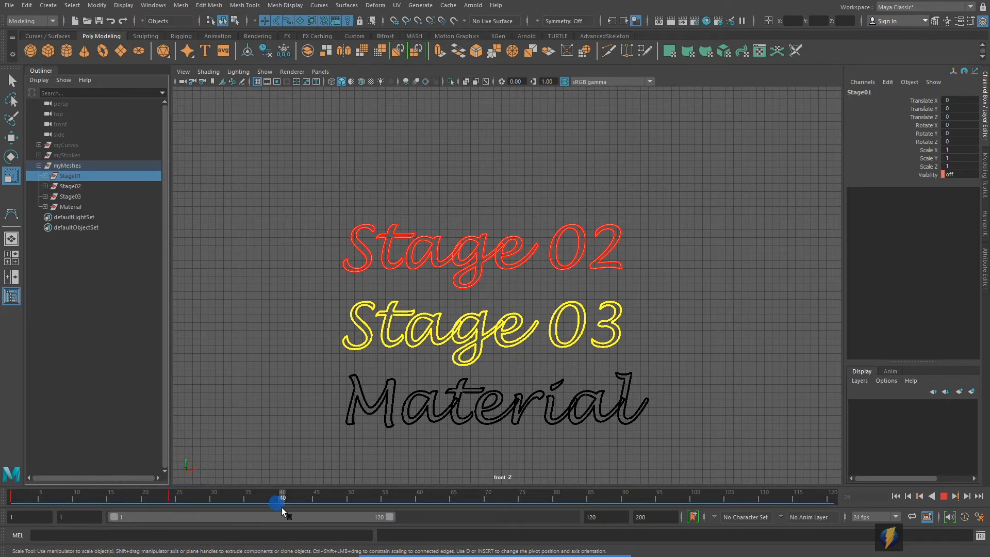
left_click_drag(176, 511, 17, 465)
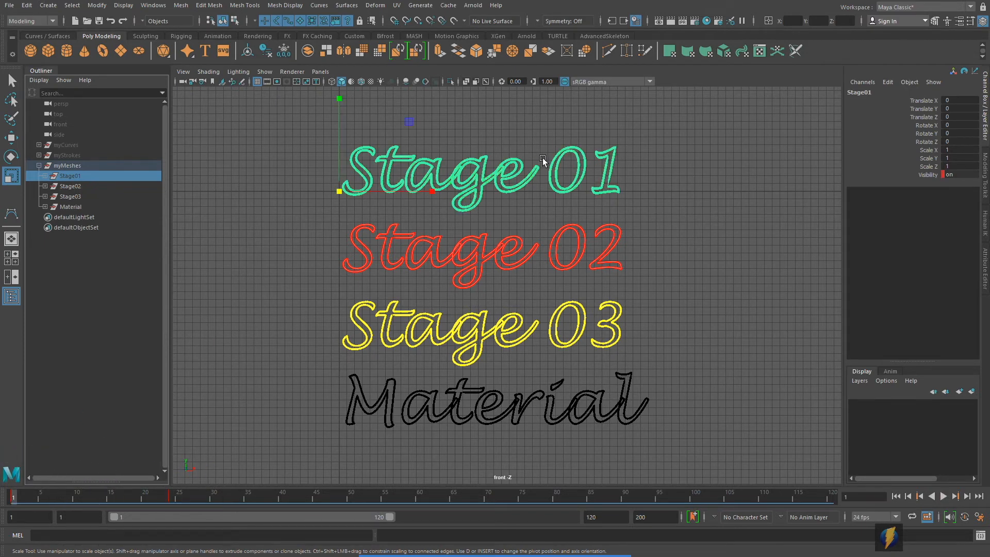
left_click(941, 493)
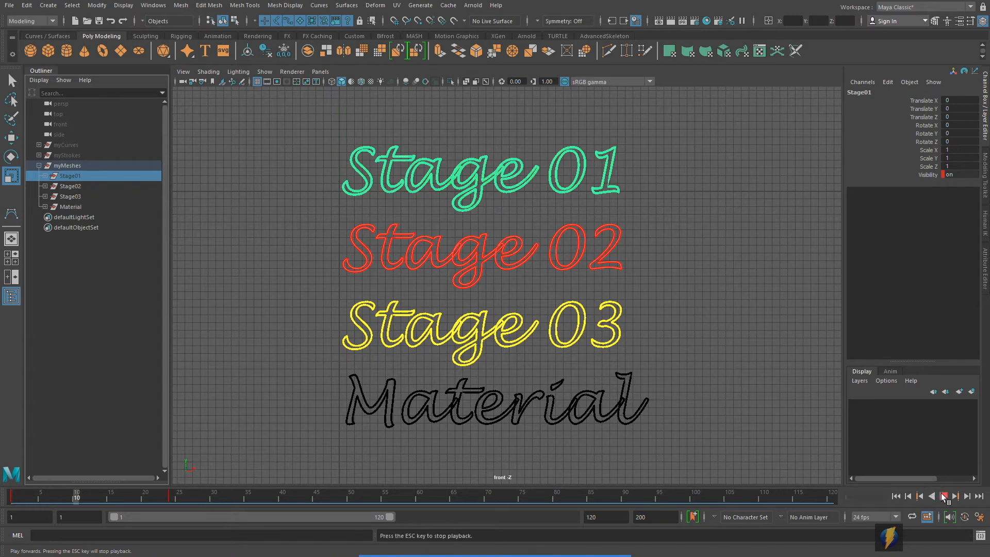
left_click(941, 493)
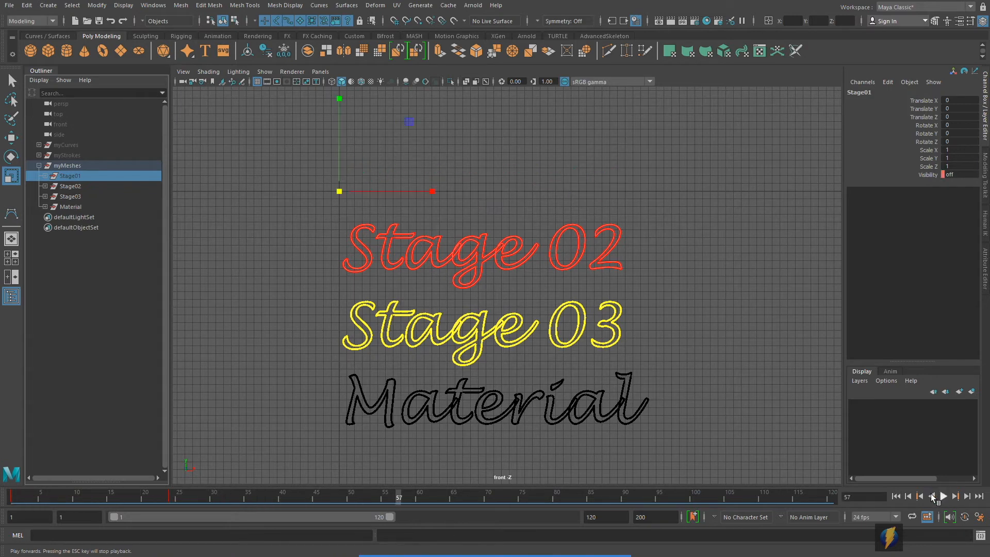
left_click(895, 495)
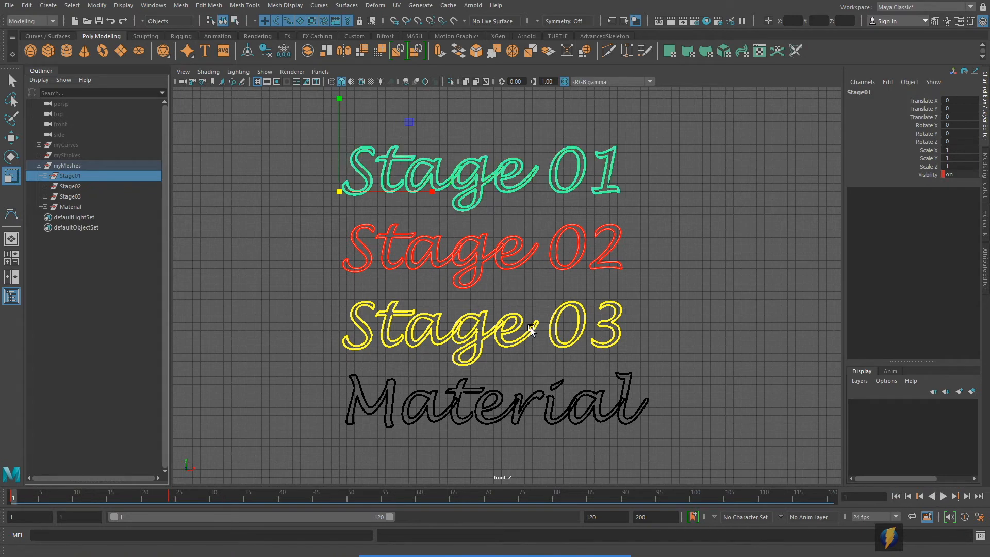
Set the Visibility of the Stage02 and Stage03 groups to off at frame 1 and key it
left_click(77, 187)
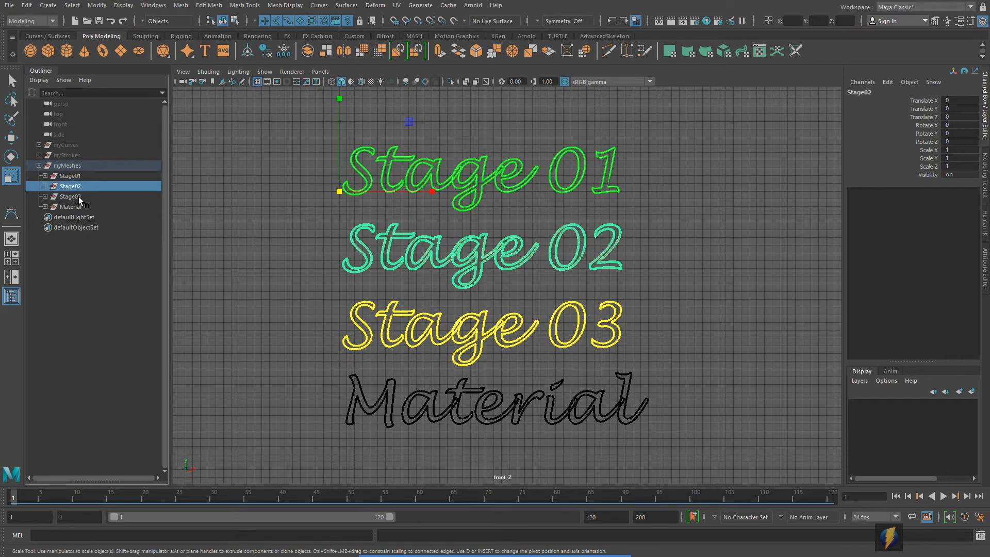
left_click(79, 197, "shift")
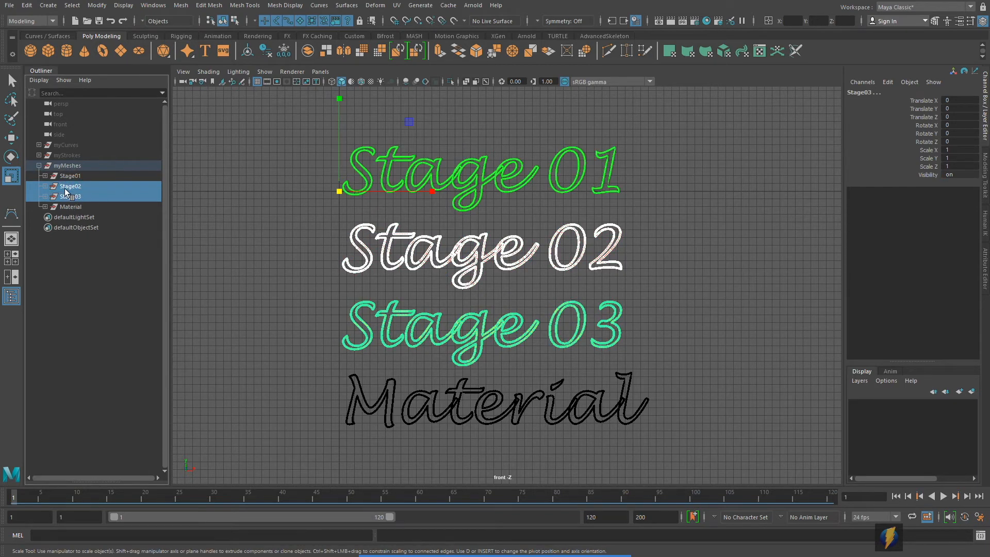
left_click(956, 175)
type("0")
key("Return")
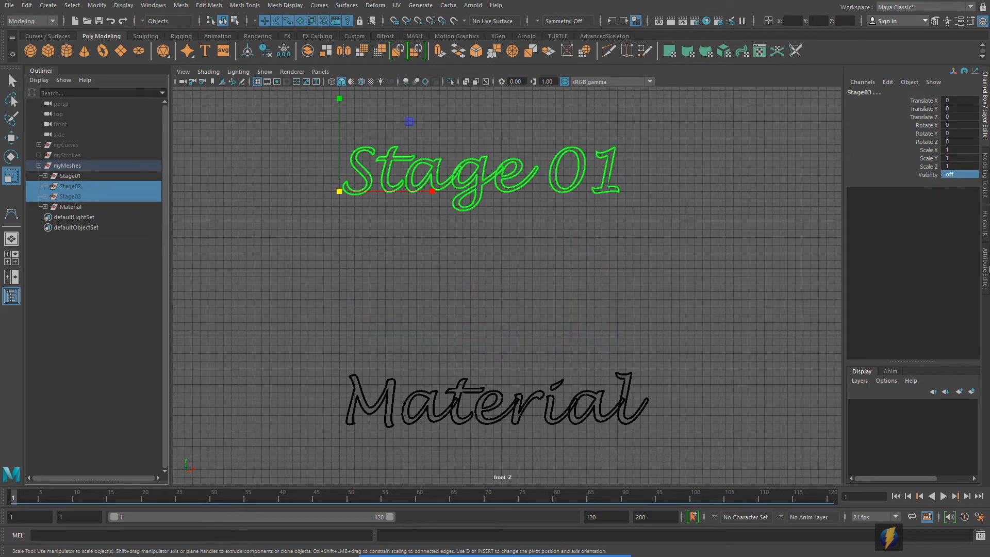
left_click(927, 174)
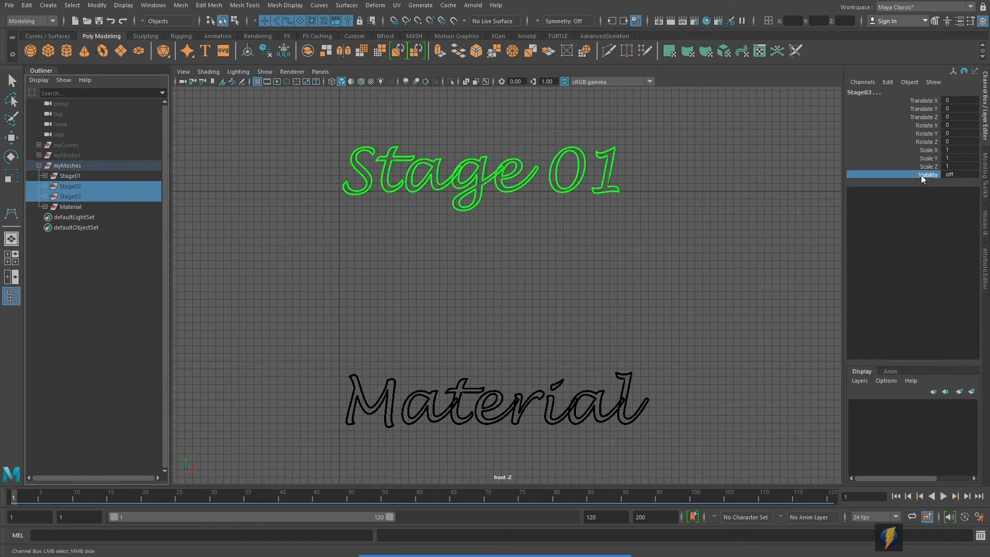
right_click(920, 175)
left_click(896, 196)
Set the Stage02 group's Visibility to on at frame 24 and key it
left_click(73, 186)
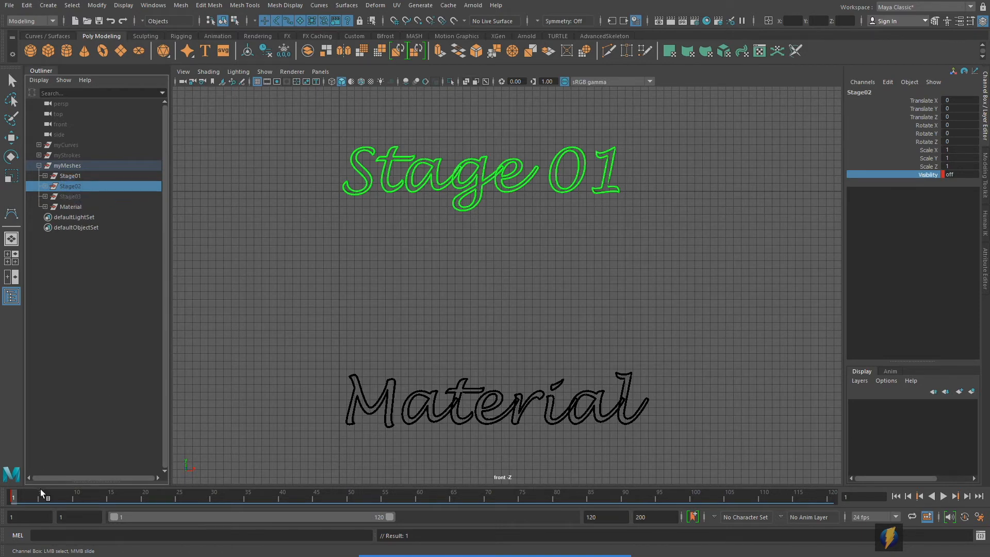
left_click_drag(13, 497, 32, 497)
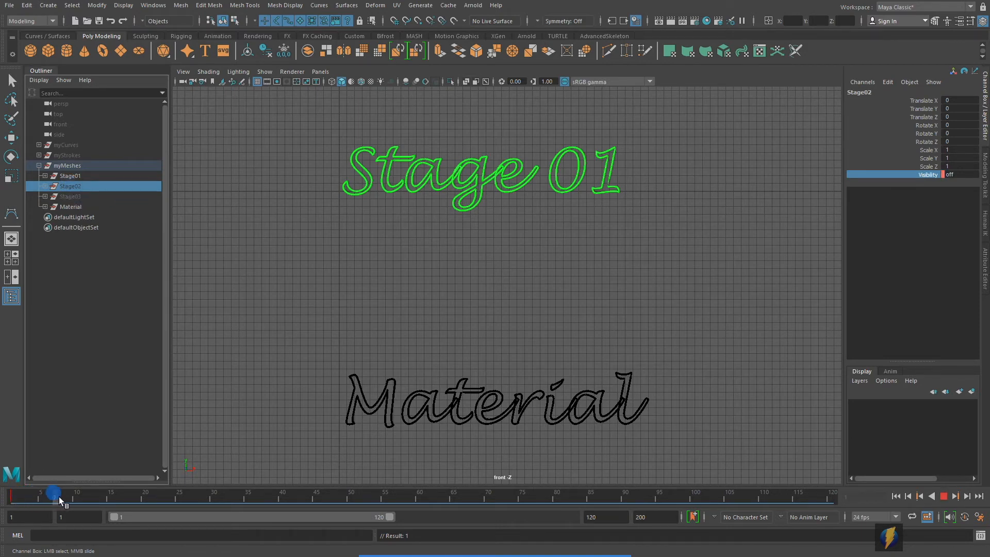
left_click_drag(106, 496, 109, 496)
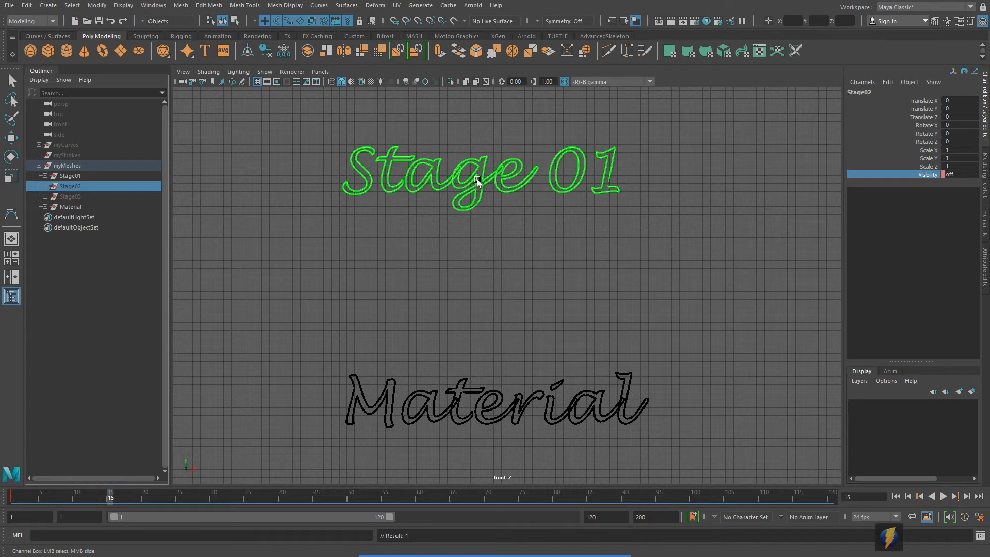
left_click_drag(115, 496, 170, 501)
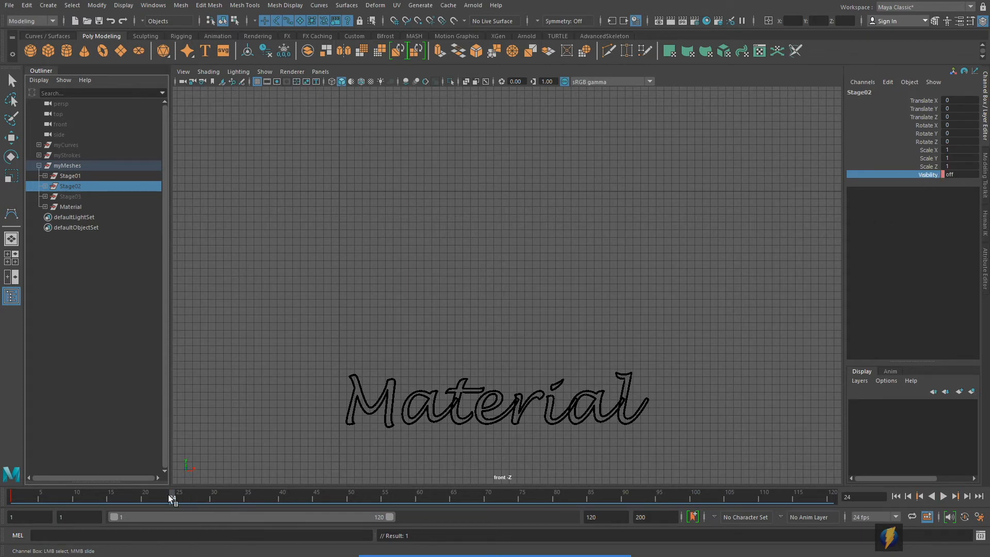
left_click_drag(171, 499, 172, 497)
left_click(960, 175)
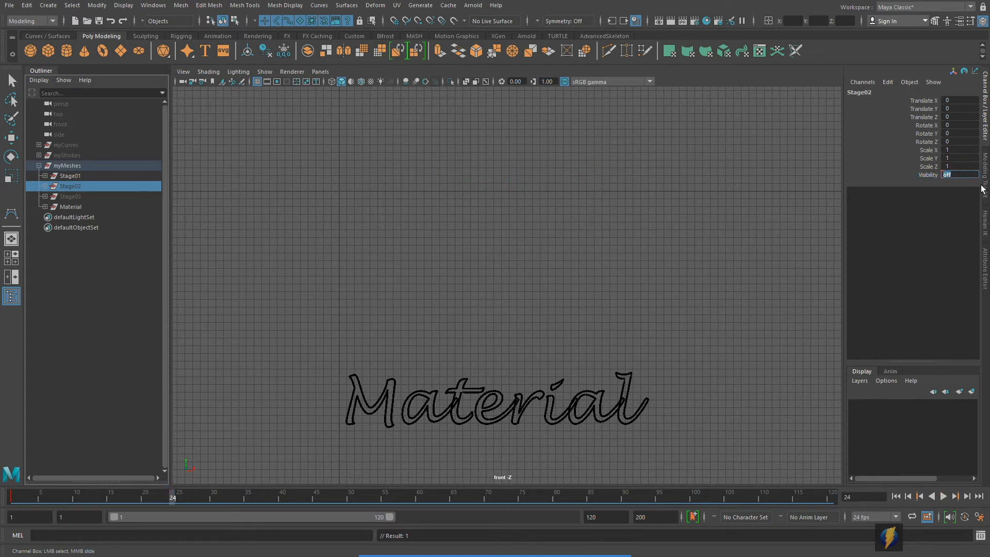
type("1")
key("Return")
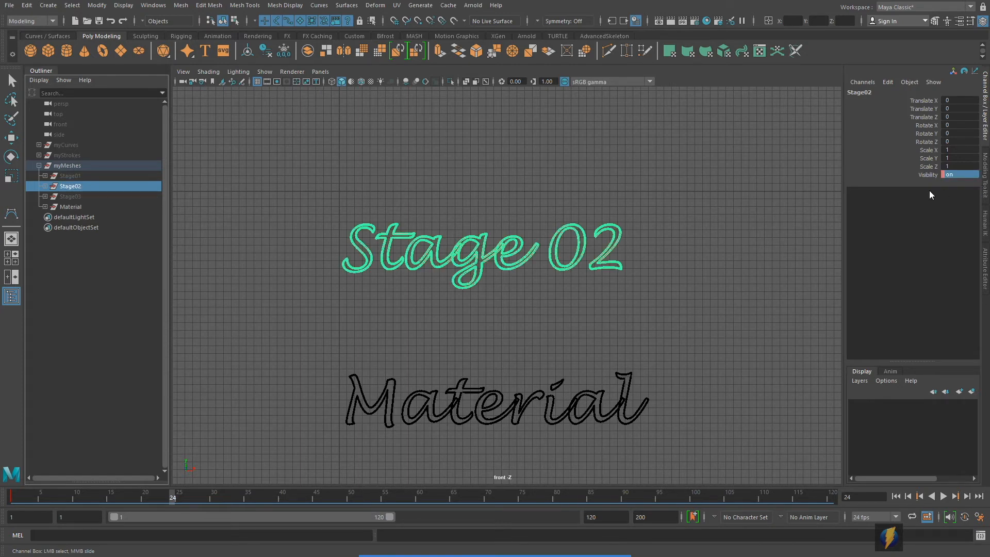
left_click(923, 175)
right_click_drag(922, 176, 917, 194)
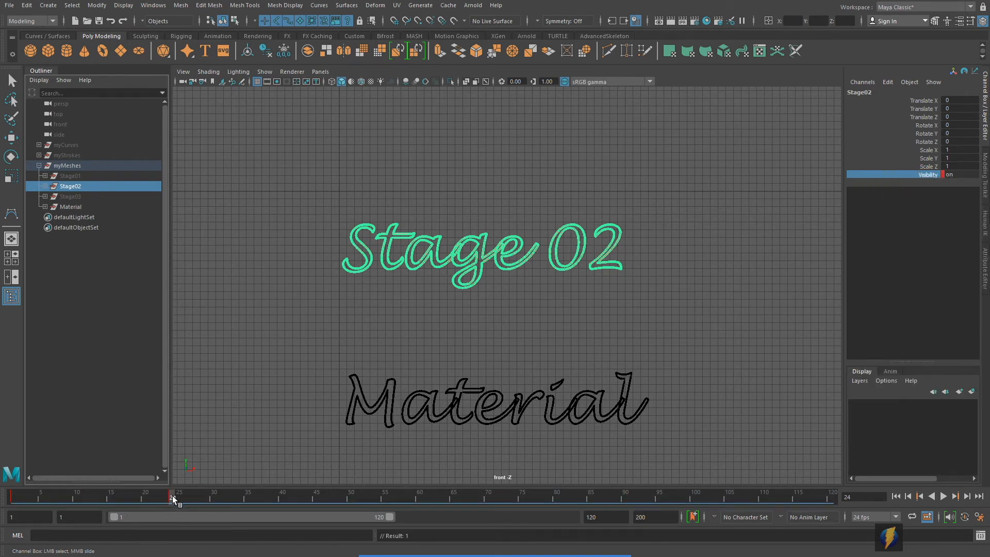
Set the Stage02 group's Visibility to off at frame 48 and key it
left_click_drag(173, 497, 196, 498)
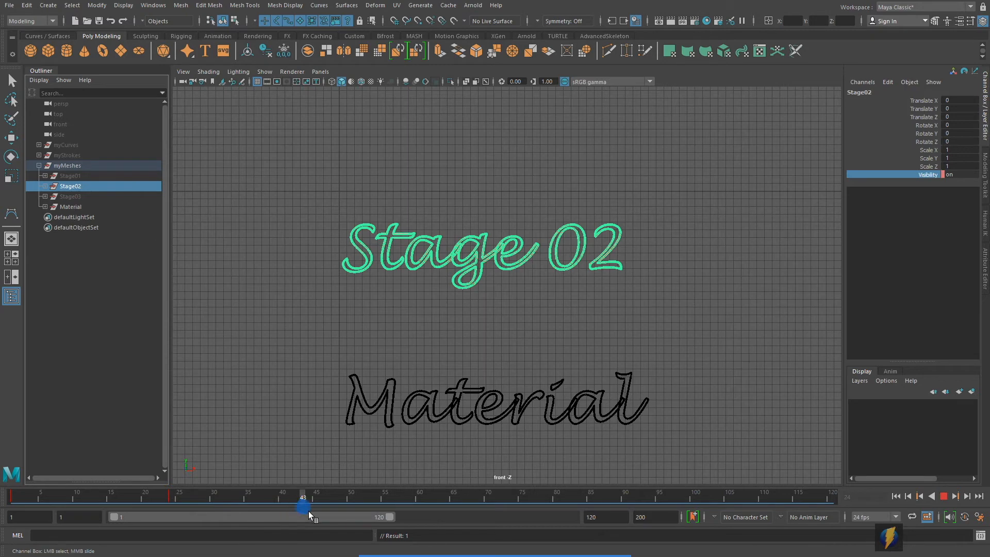
left_click_drag(338, 512, 338, 496)
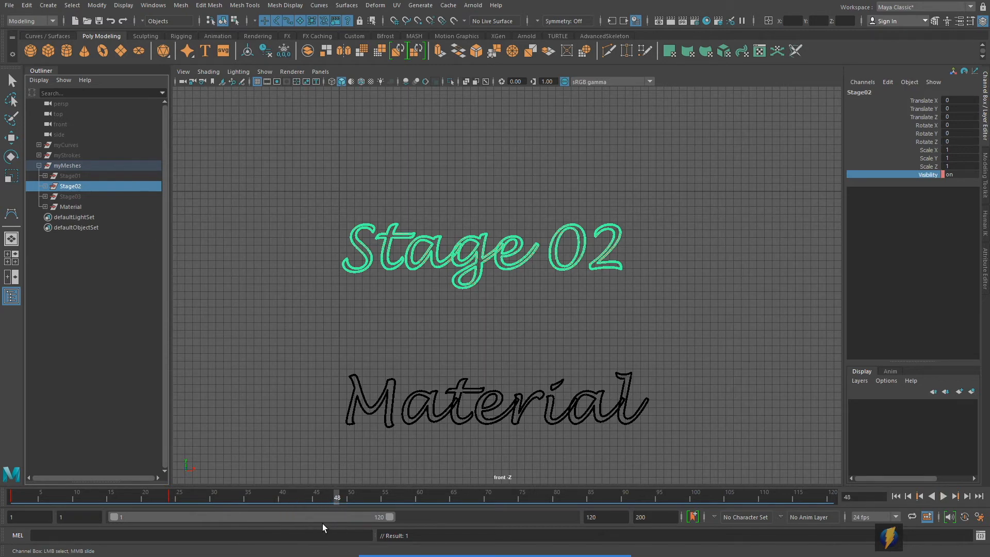
left_click(959, 174)
type("0")
key("Return")
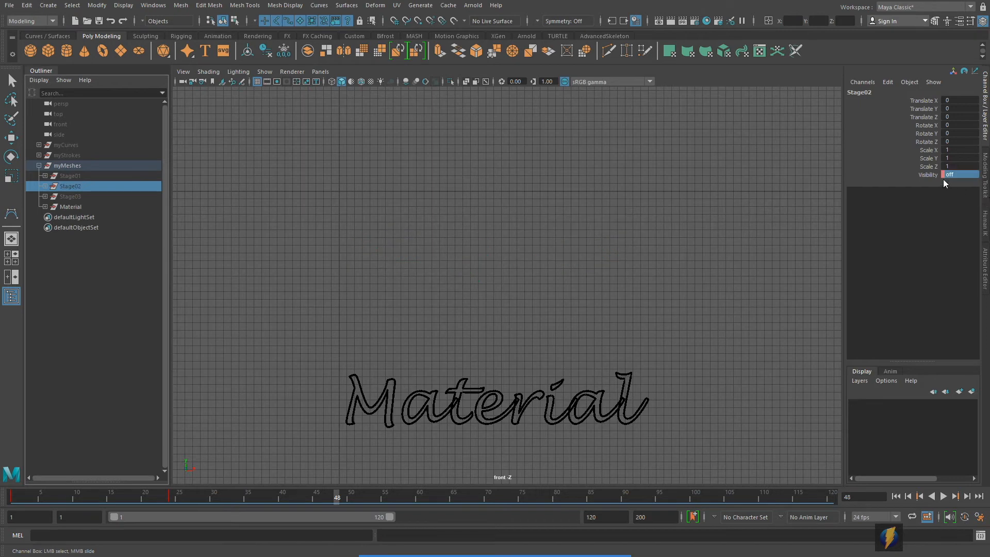
left_click(925, 175)
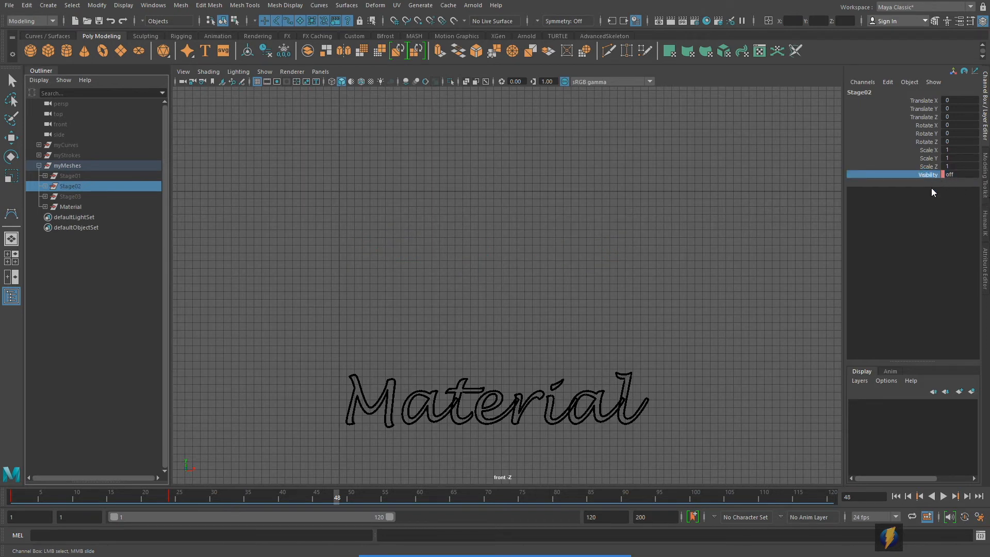
right_click(927, 176)
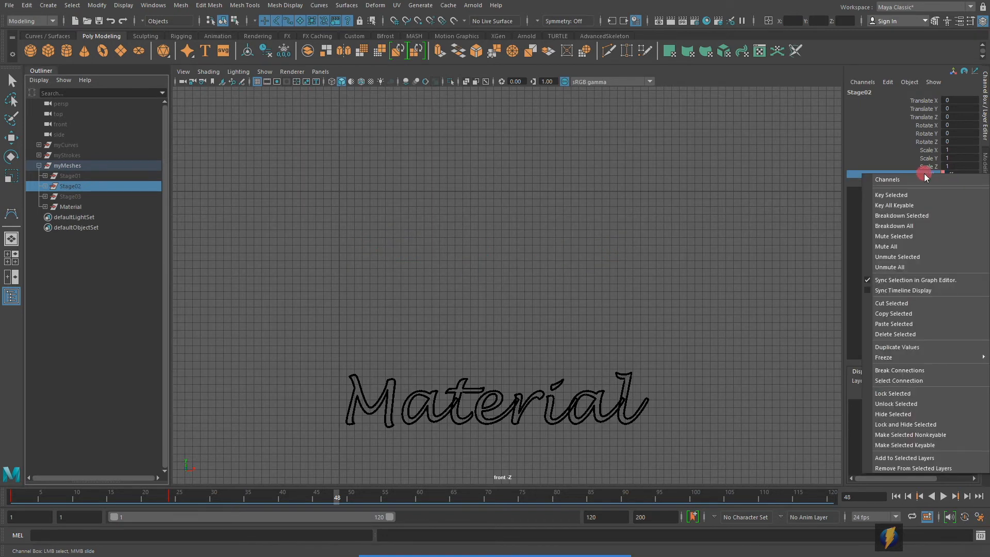
left_click(916, 195)
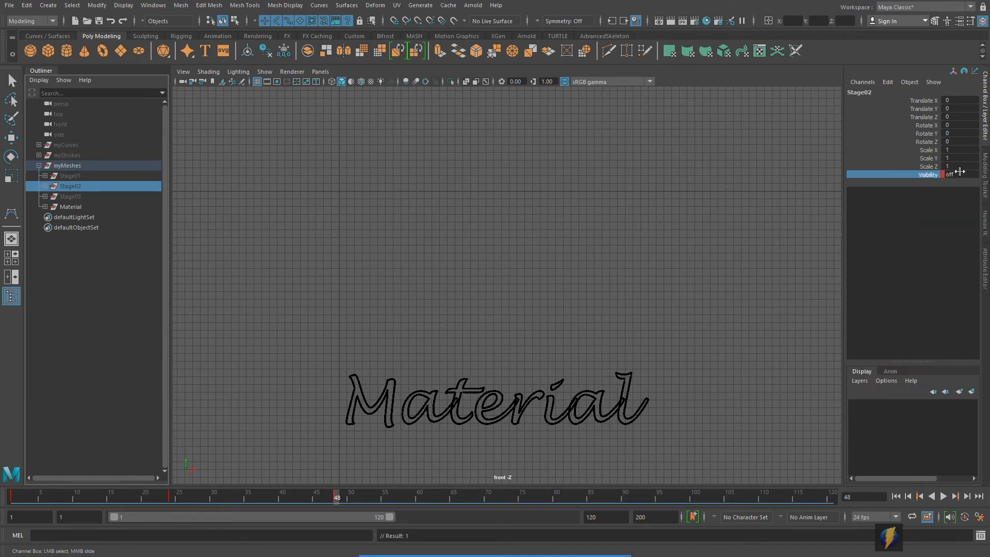
middle_click_drag(950, 175, 960, 176)
Set the Stage03 group's Visibility to on at frame 48 and key it
left_click(76, 197)
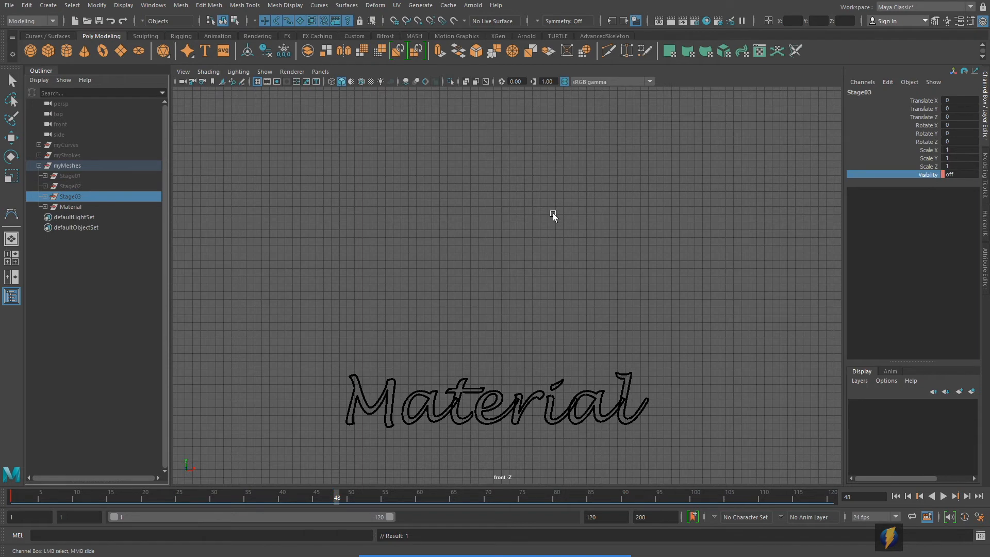
double_click(951, 175)
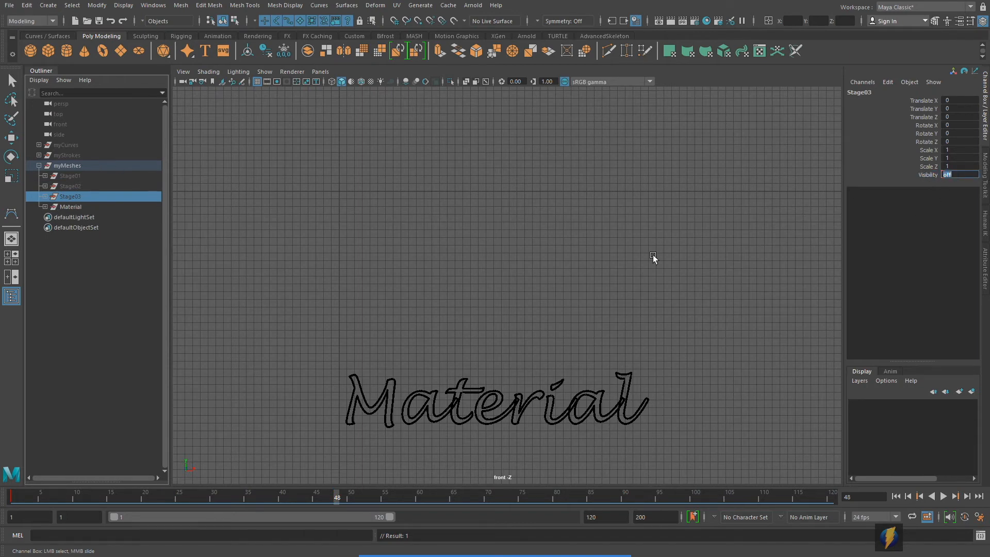
type("1")
key("Return")
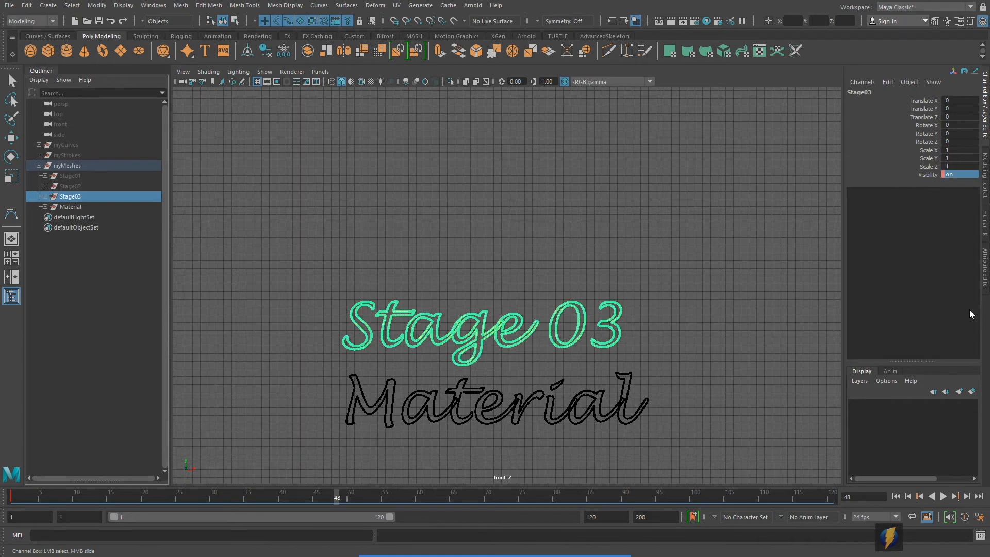
left_click(924, 174)
right_click(924, 174)
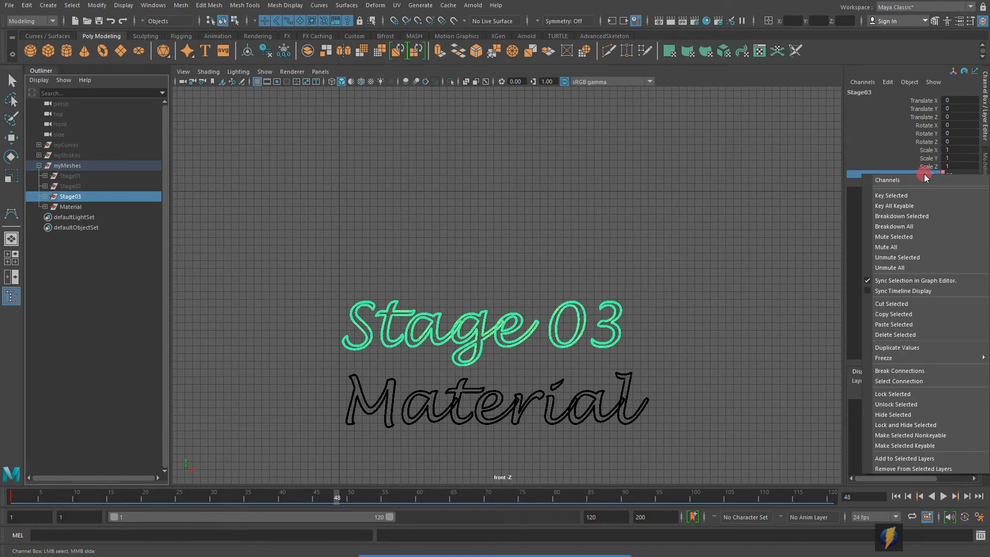
left_click(916, 193)
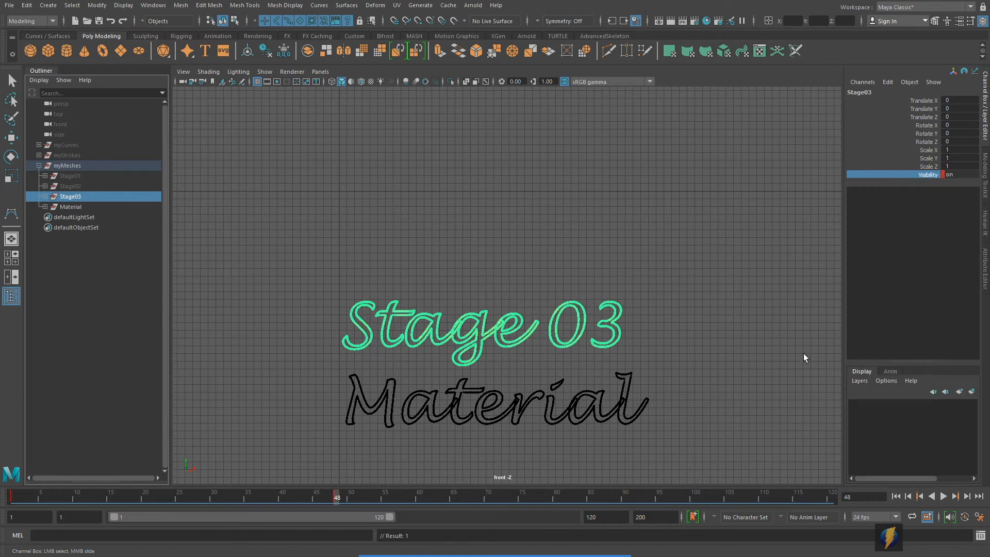
Try turning the Stage03 group's Visibility off at frame 72 without keying it, and scrub the timeline
left_click(335, 495)
key("alt+v")
left_click_drag(368, 498, 335, 502)
left_click_drag(338, 503, 441, 508)
double_click(971, 176)
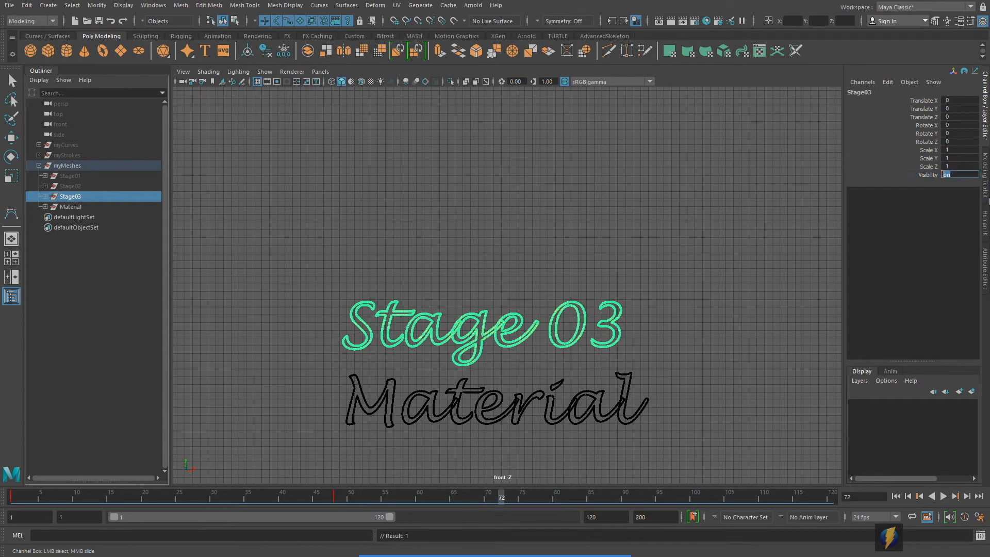
type("0")
key("Return")
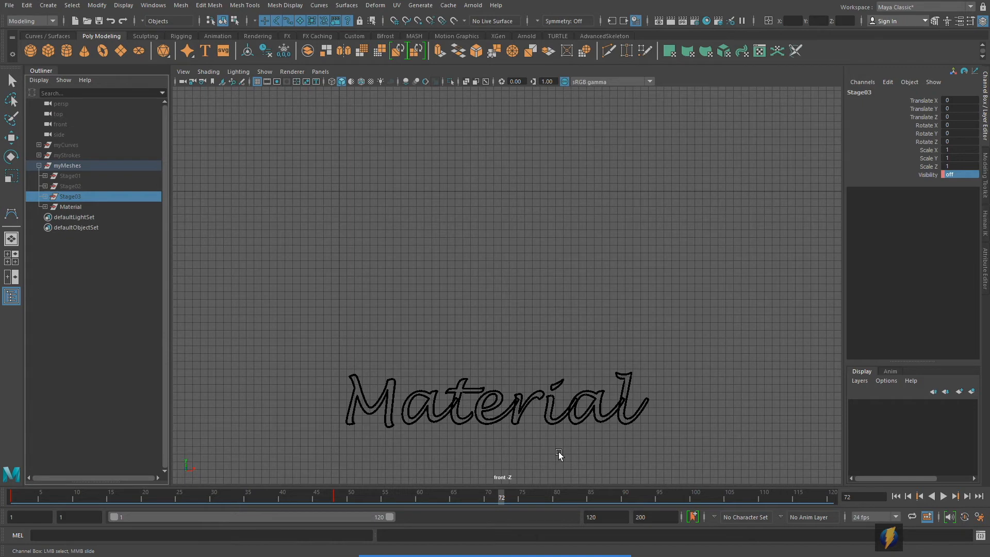
left_click_drag(501, 497, 493, 497)
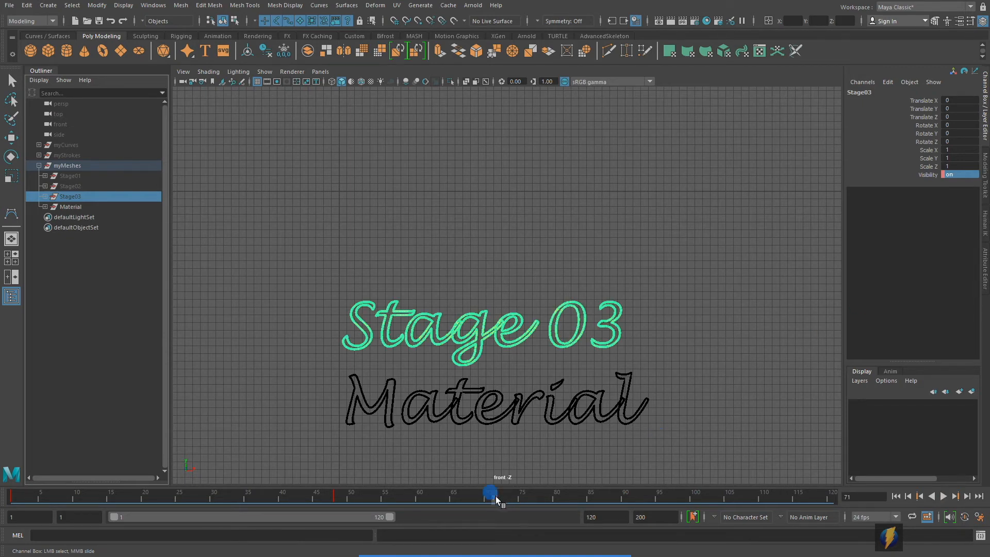
Set the Stage03 group's Visibility to off at frame 72 and key it
key("alt+v")
left_click(956, 174)
type("0")
key("Return")
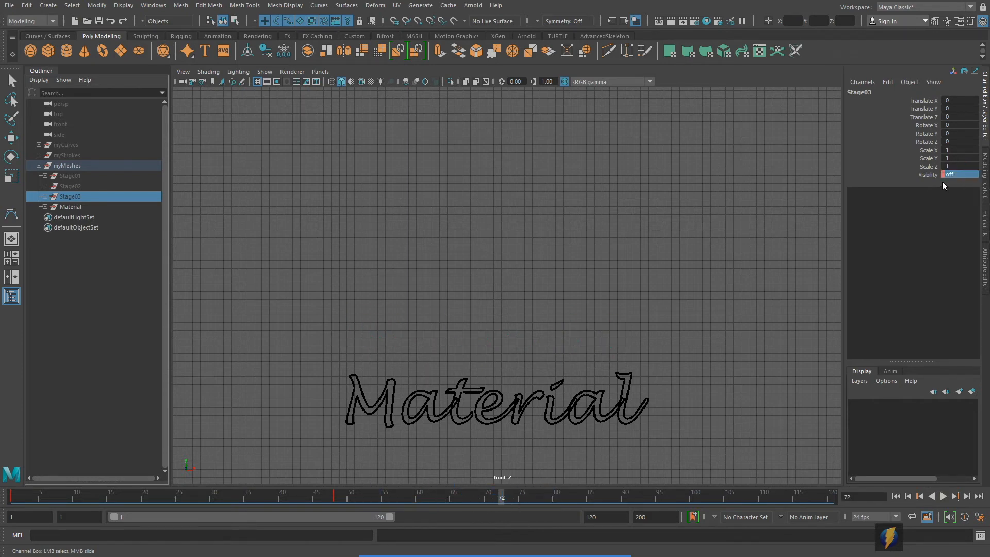
left_click(926, 177)
right_click(923, 174)
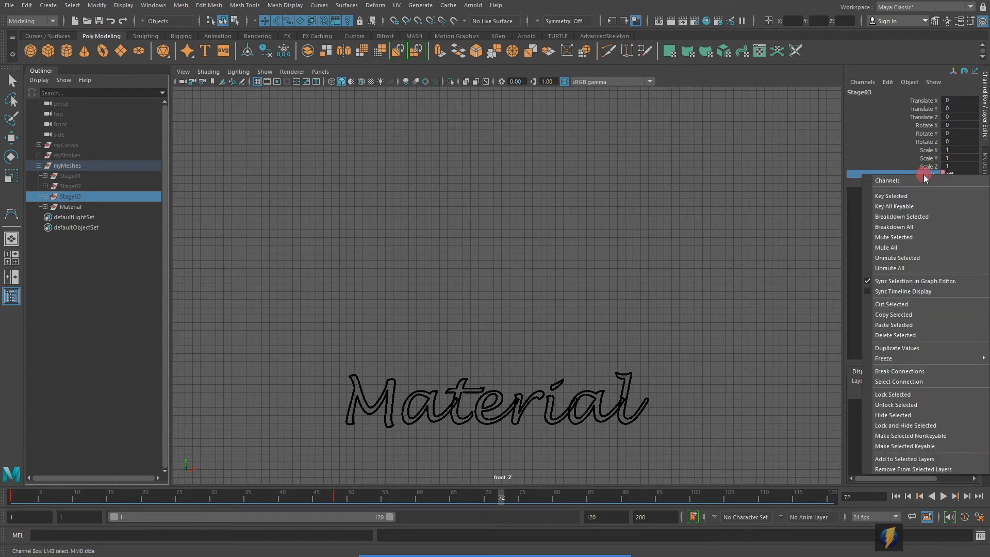
left_click(914, 196)
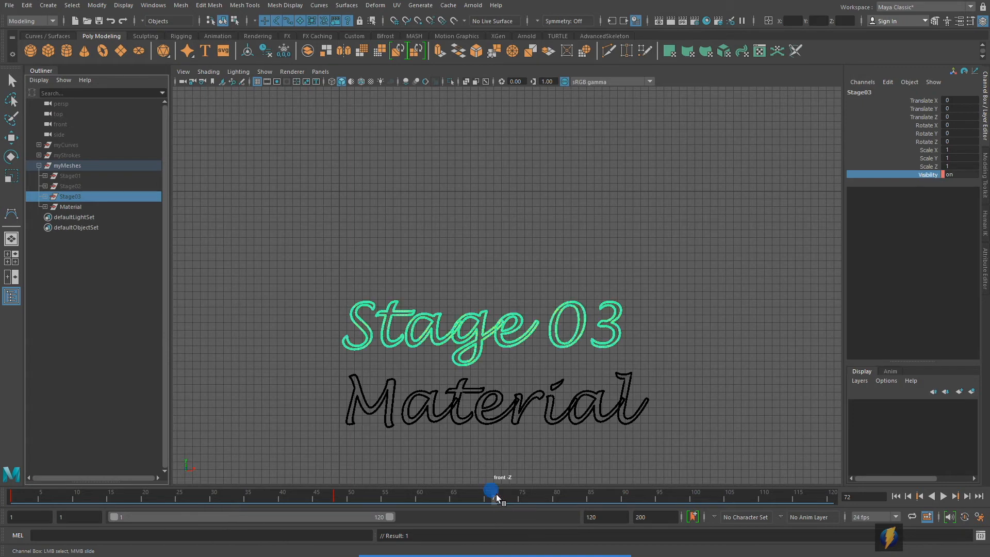
Play the animation from frame 1 to check the Stage01, Stage02 and Stage03 visibility changes, and return to frame 1
key("alt+shift+v")
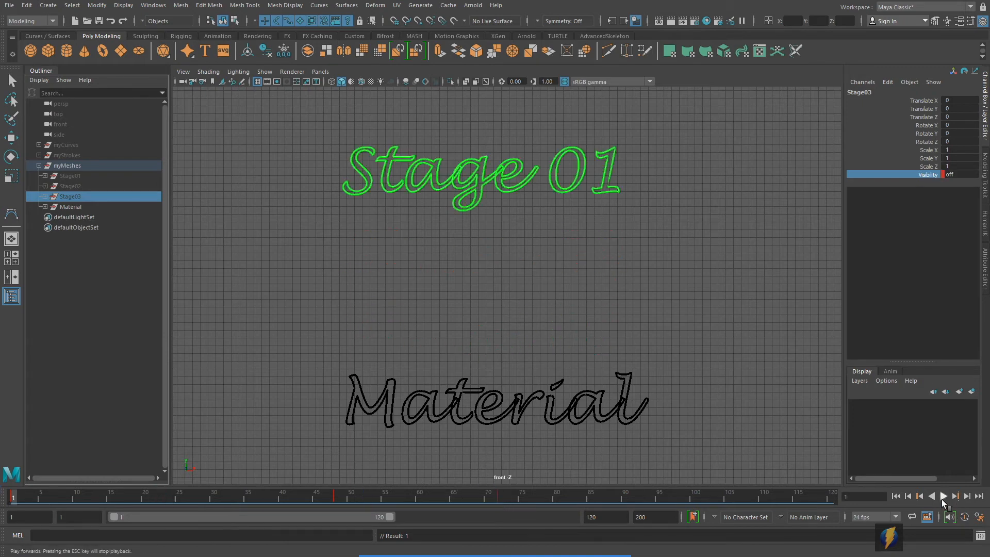
left_click(944, 496)
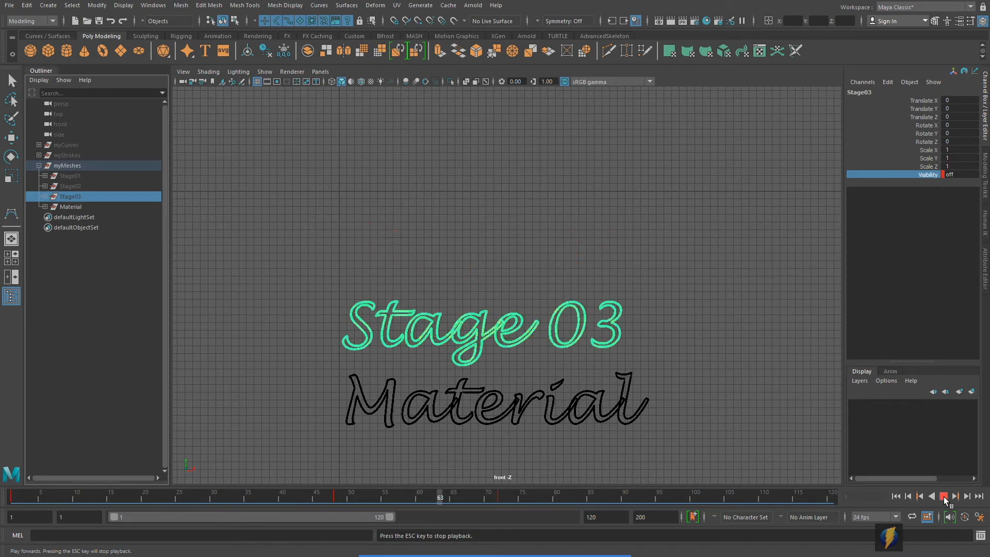
left_click(944, 497)
left_click(896, 497)
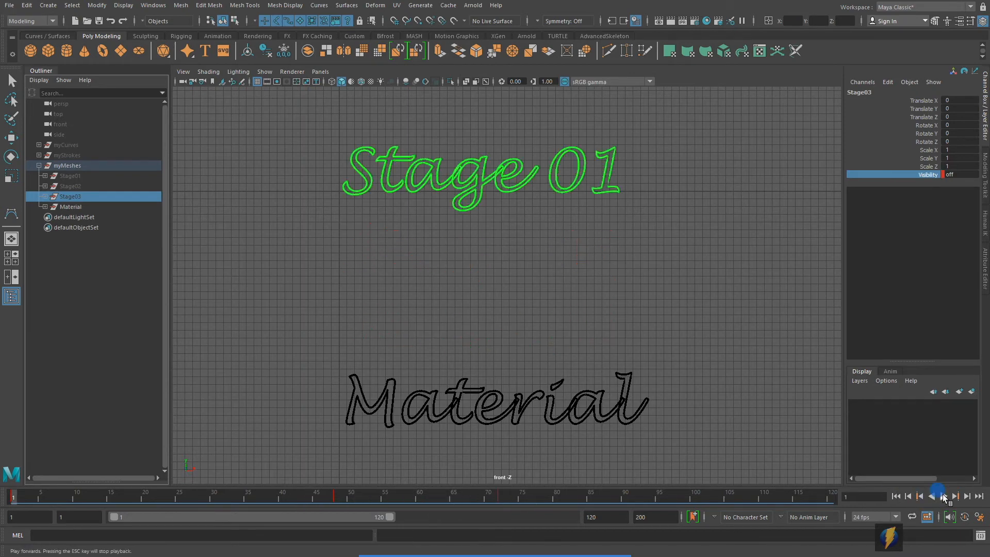
left_click(944, 496)
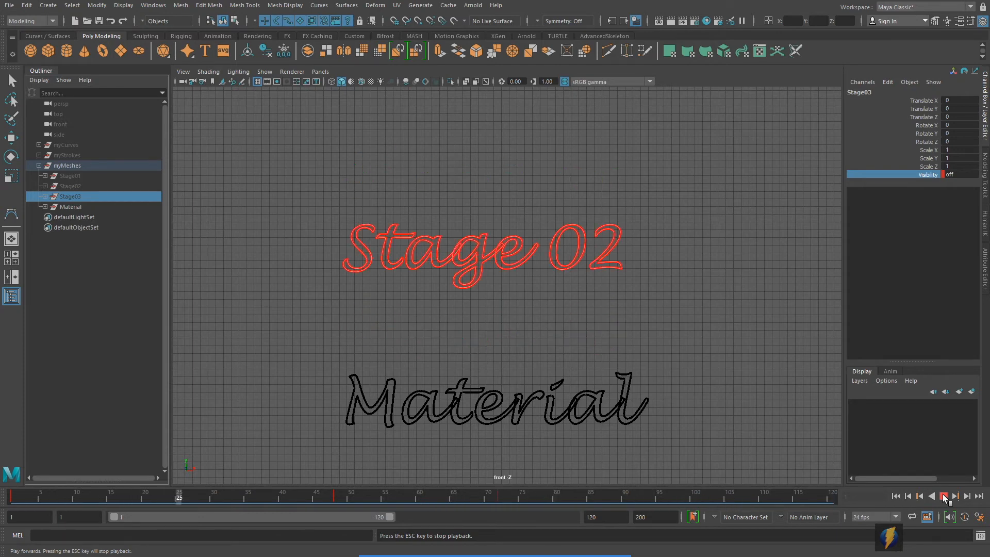
left_click(943, 496)
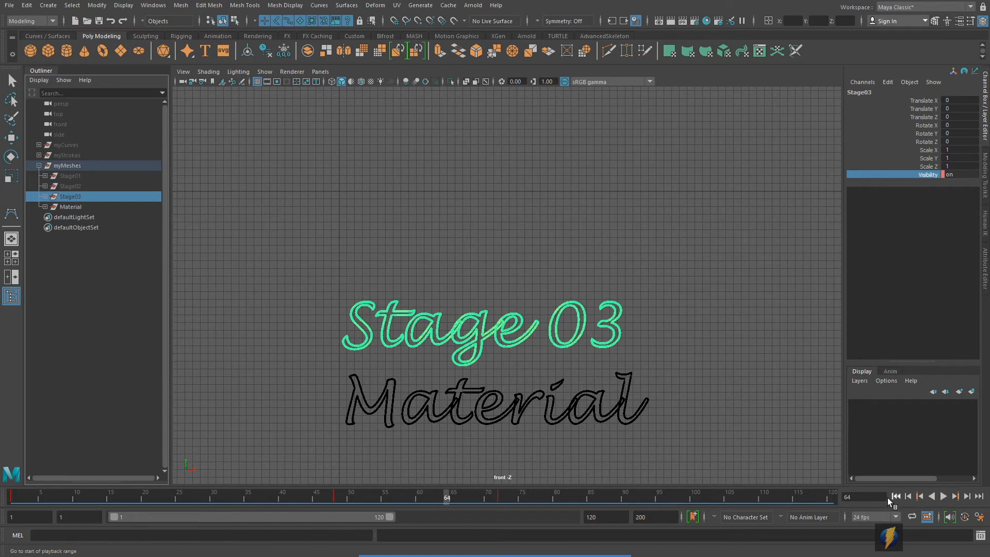
left_click(895, 496)
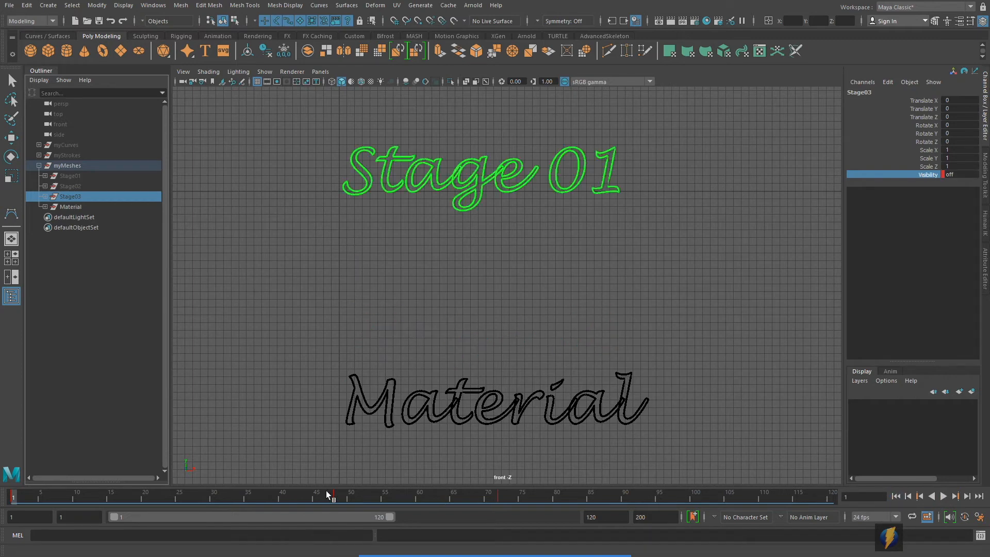
Set the Visibility of the Stage01, Stage02 and Stage03 groups to on at frame 78 and key it
mouse_move(327, 494)
left_mouse_down()
mouse_move(67, 483)
mouse_move(204, 494)
mouse_move(60, 451)
mouse_move(375, 464)
mouse_move(389, 466)
mouse_move(133, 469)
mouse_move(501, 490)
left_mouse_up()
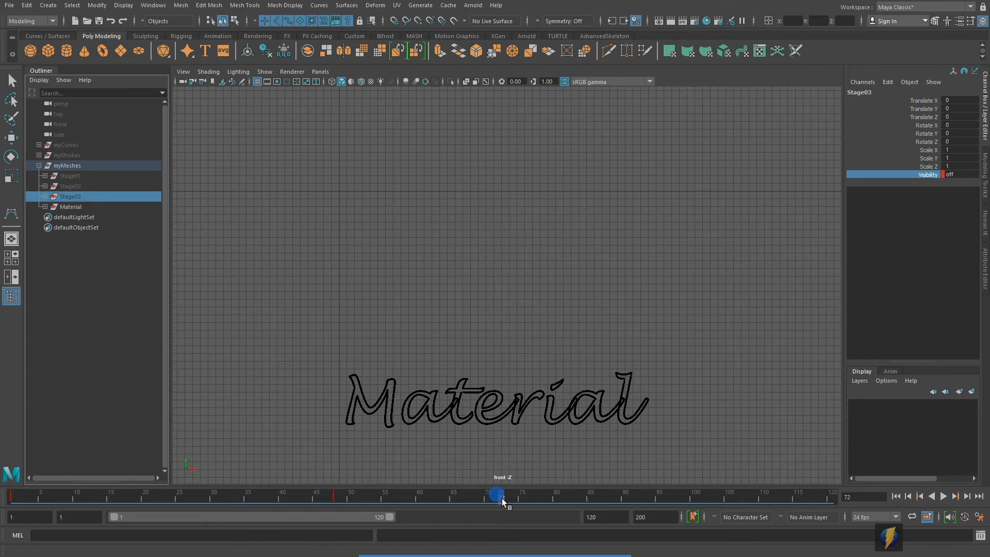
left_click_drag(502, 498, 537, 497)
left_click_drag(76, 179, 80, 196)
double_click(962, 175)
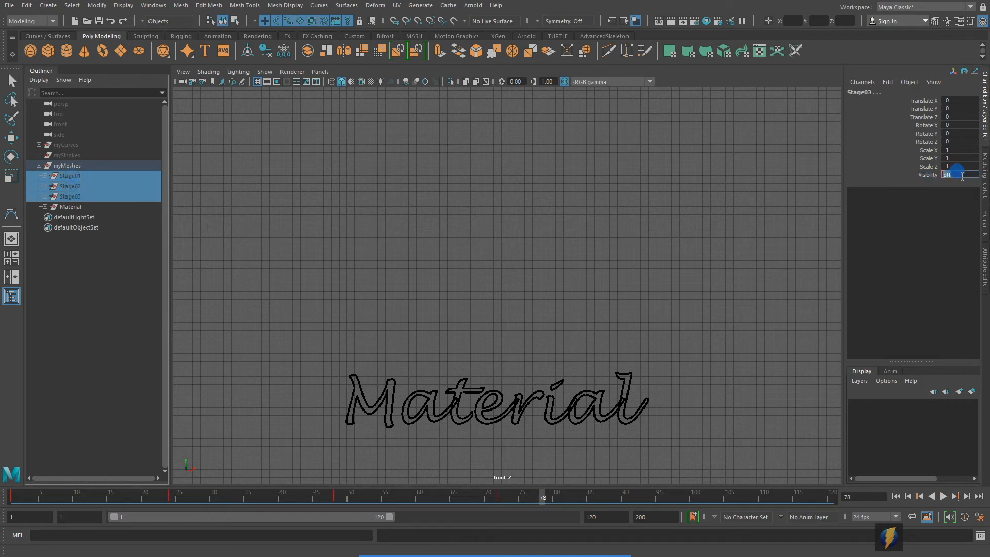
type("1")
key("Return")
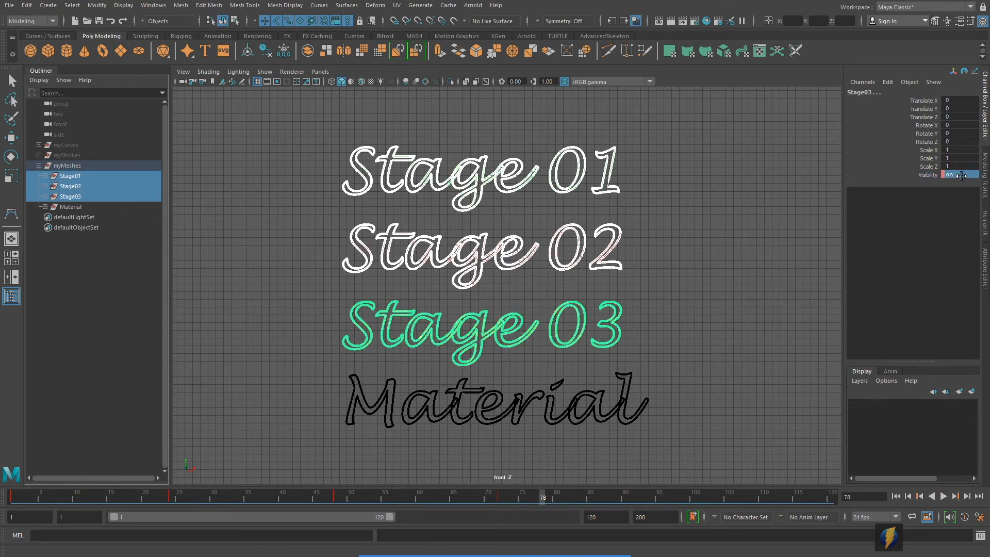
left_click(923, 174)
right_click(922, 173)
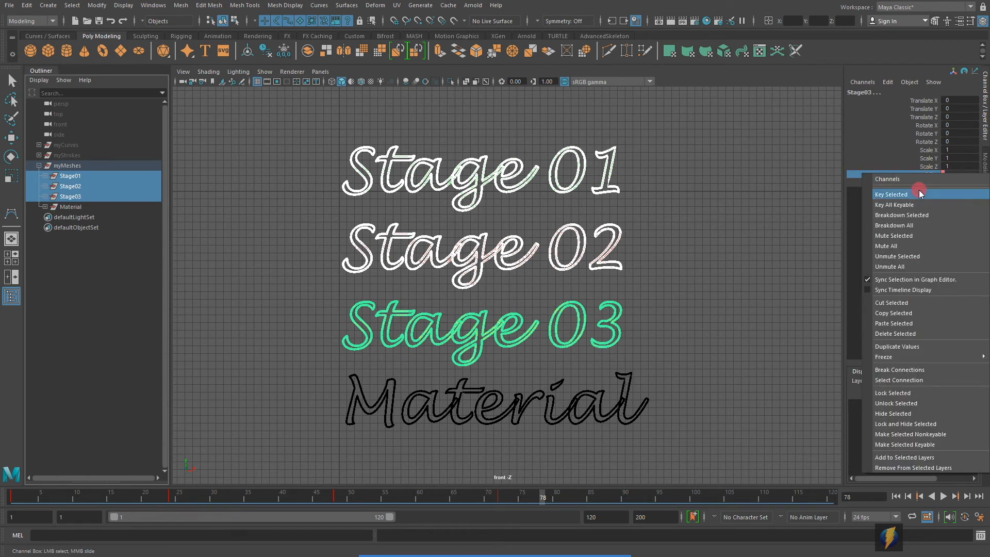
left_click(920, 194)
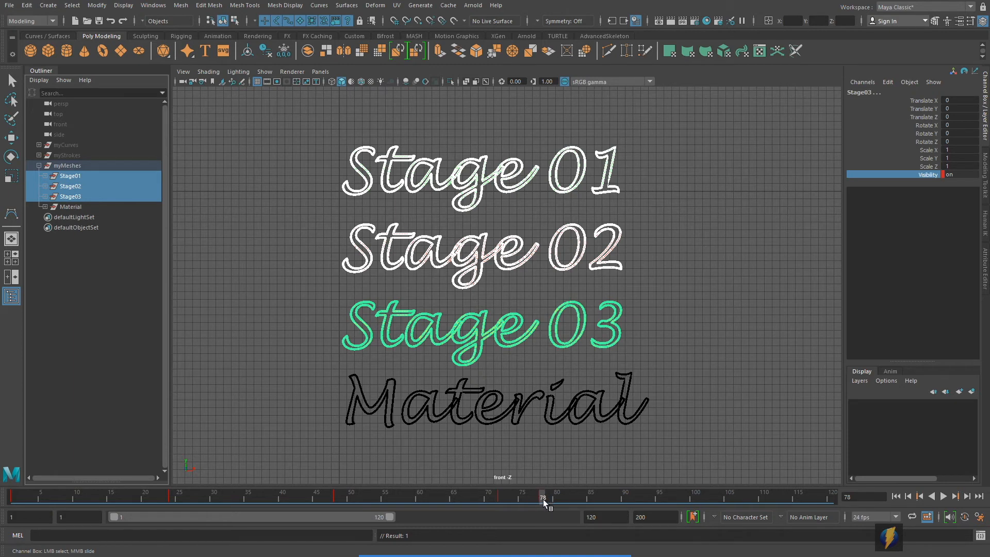
Set the Visibility of the Stage01, Stage02 and Stage03 groups to off at frame 84 and key it
left_click_drag(543, 499, 582, 501)
left_click(959, 174)
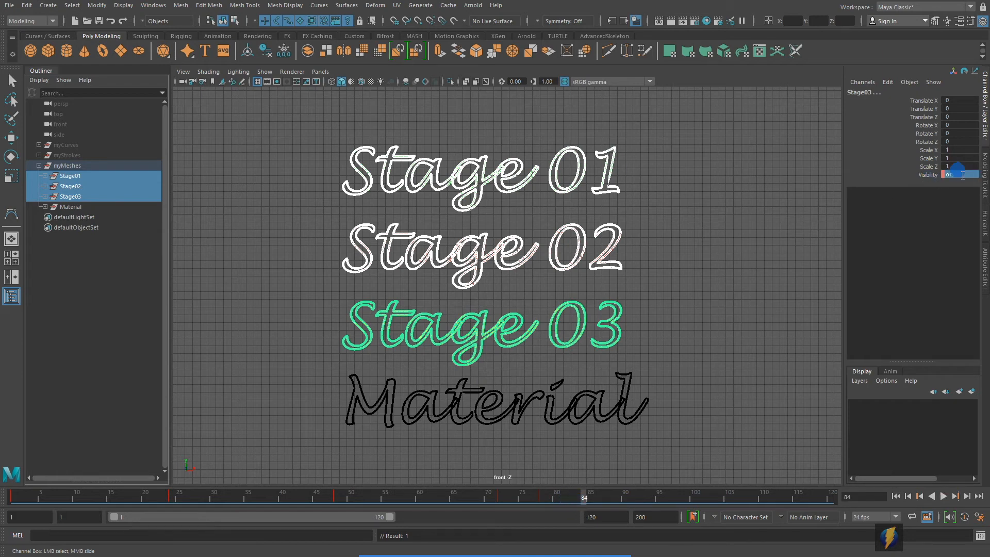
type("0")
key("Return")
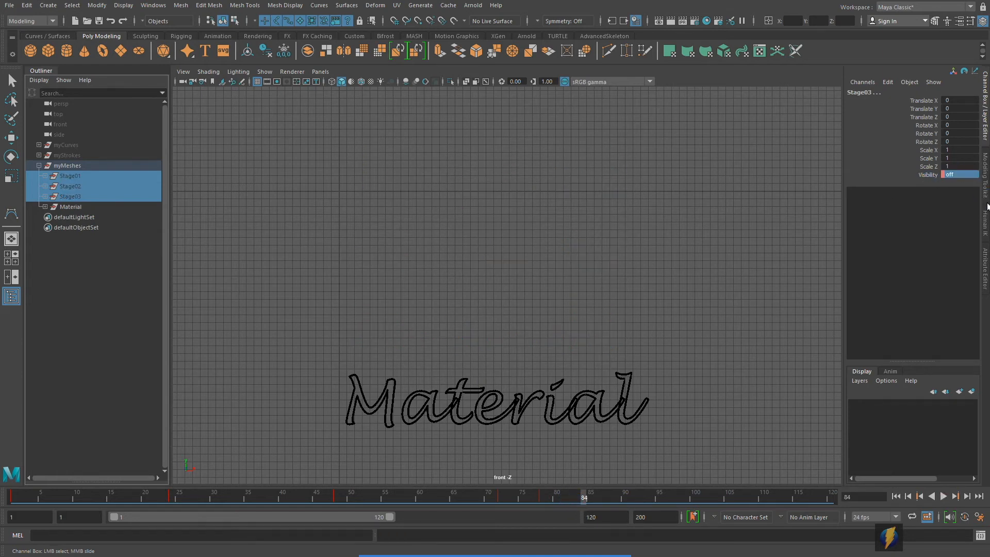
left_click(929, 175)
right_click(928, 177)
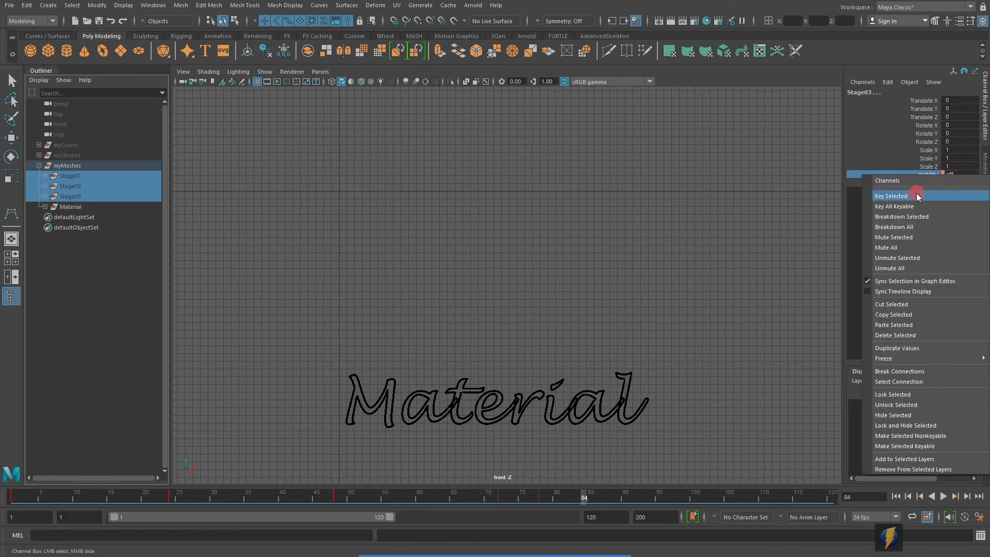
left_click(917, 193)
Set the Visibility of the Stage01, Stage02 and Stage03 groups to on at frame 90 and key it
left_click_drag(582, 498, 625, 498)
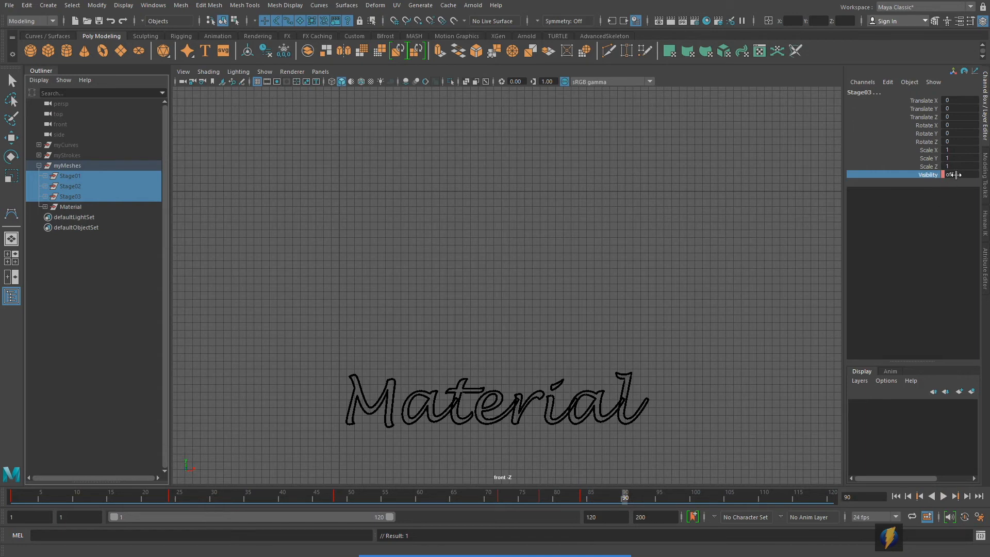
left_click(958, 175)
type("1")
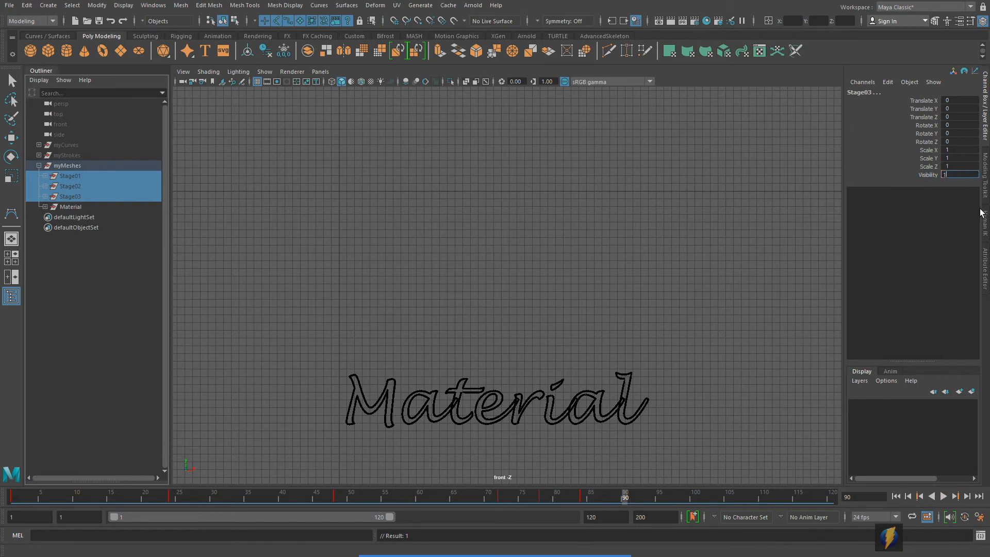
key("Return")
left_click(927, 175)
right_click(927, 174)
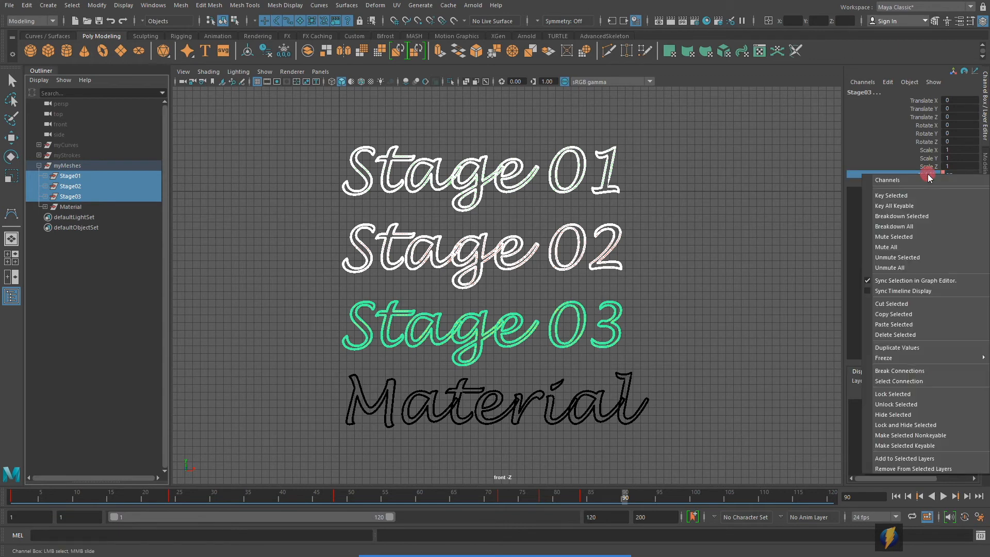
left_click(920, 195)
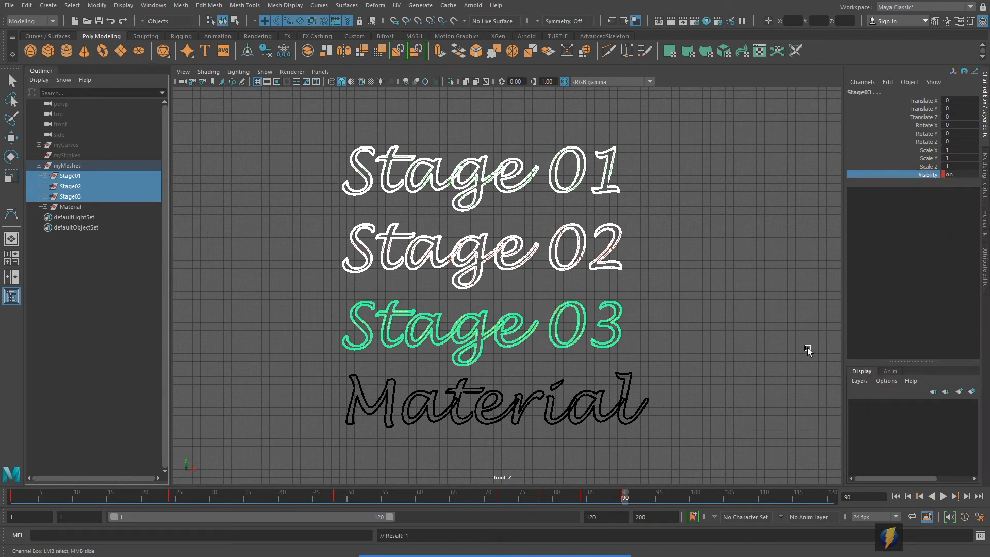
Set the Visibility of the Stage01, Stage02 and Stage03 groups to off at frame 96 and key it
left_click(634, 494)
left_click_drag(660, 499, 663, 499)
left_click(963, 175)
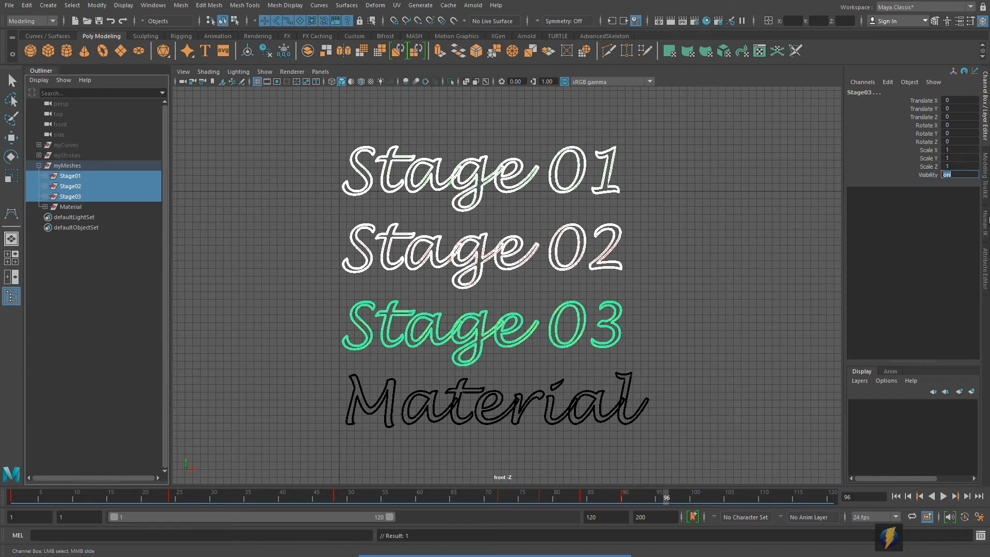
type("0")
key("Return")
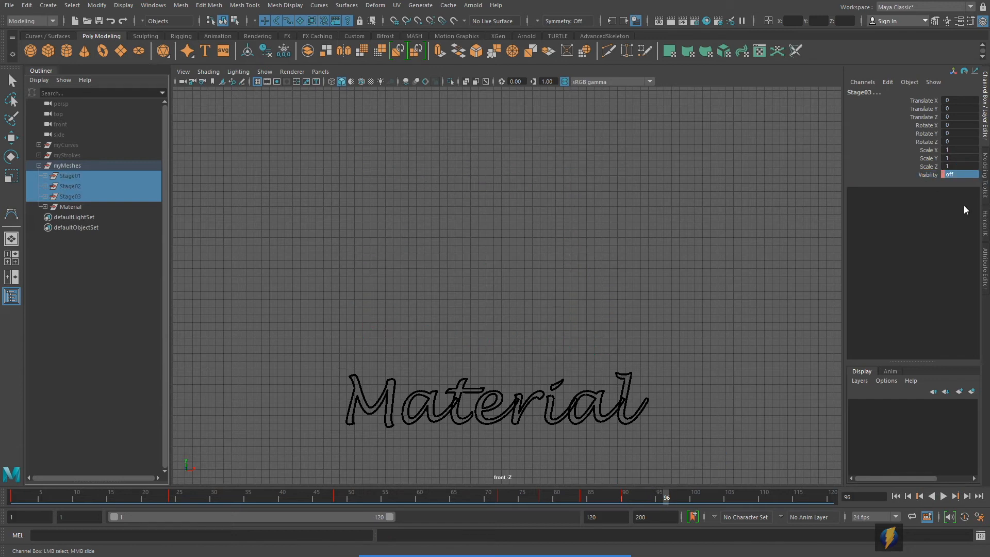
right_click(929, 174)
left_click(917, 193)
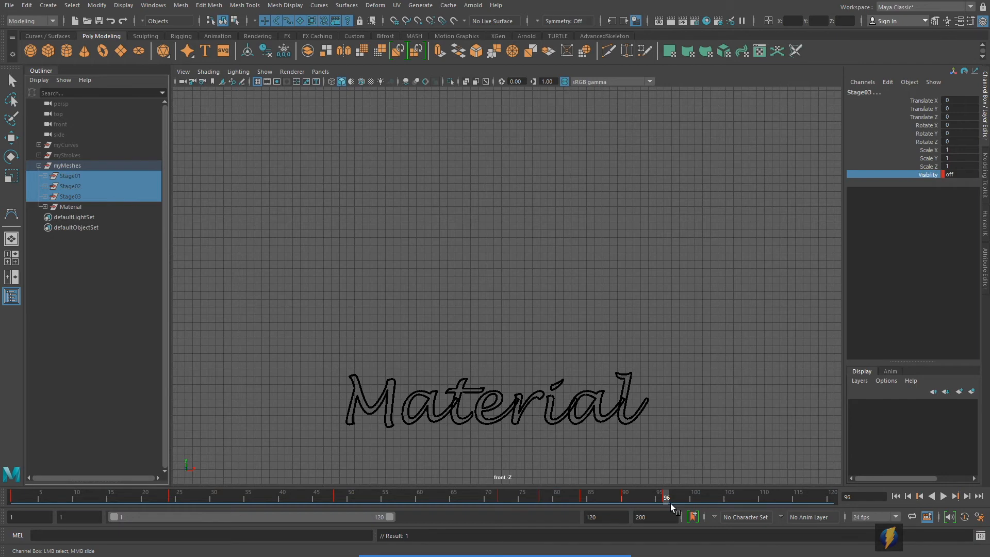
Set the Visibility of the Stage01, Stage02 and Stage03 groups to on at frame 102 and key it
mouse_move(667, 498)
left_mouse_down()
mouse_move(435, 493)
mouse_move(704, 499)
left_mouse_up()
double_click(954, 174)
type("1")
key("Return")
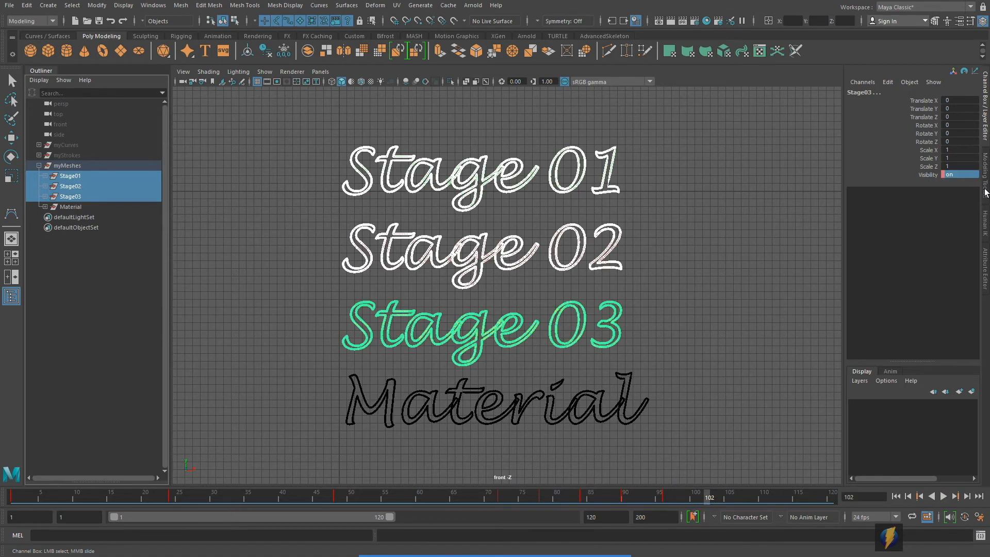
left_click(928, 174)
right_click(928, 174)
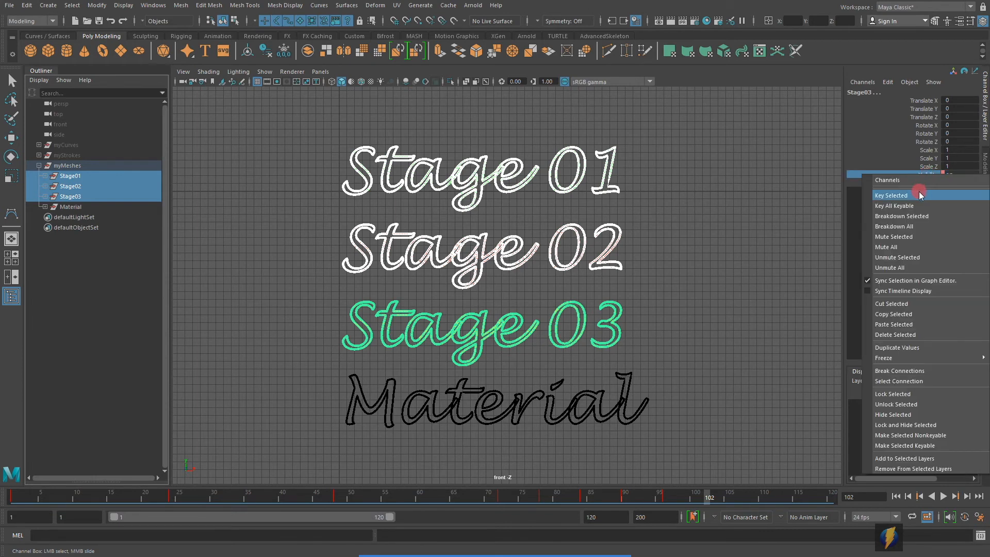
left_click(918, 193)
Set the Visibility of the Stage01, Stage02 and Stage03 groups to off at frame 108 and key it
left_click_drag(708, 499, 747, 503)
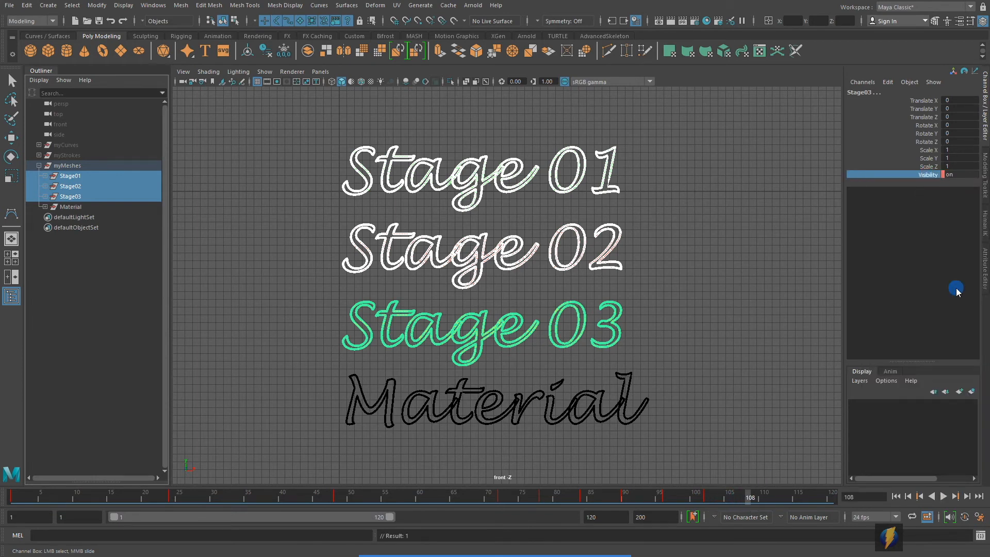
left_click(963, 176)
type("0")
key("Return")
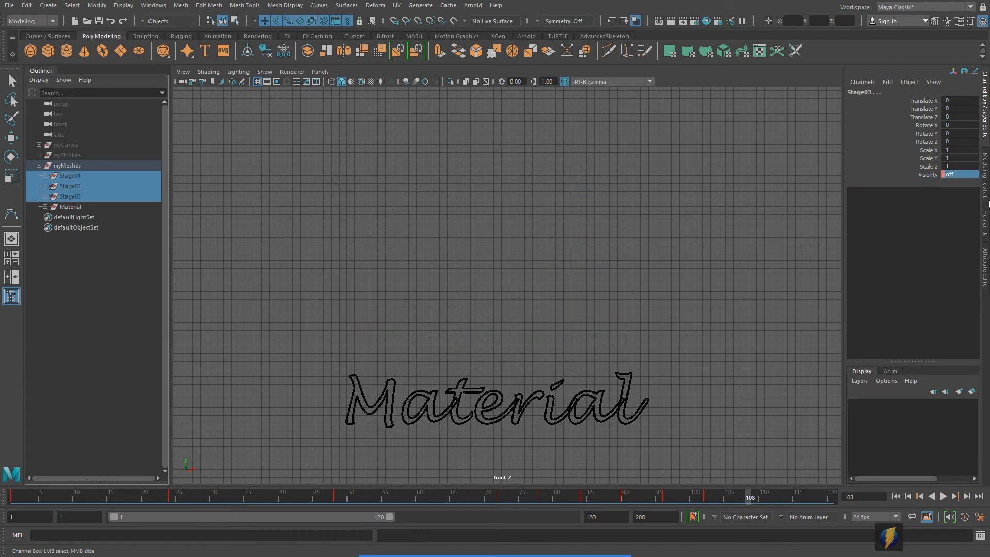
left_click(923, 175)
right_click(923, 175)
left_click(917, 197)
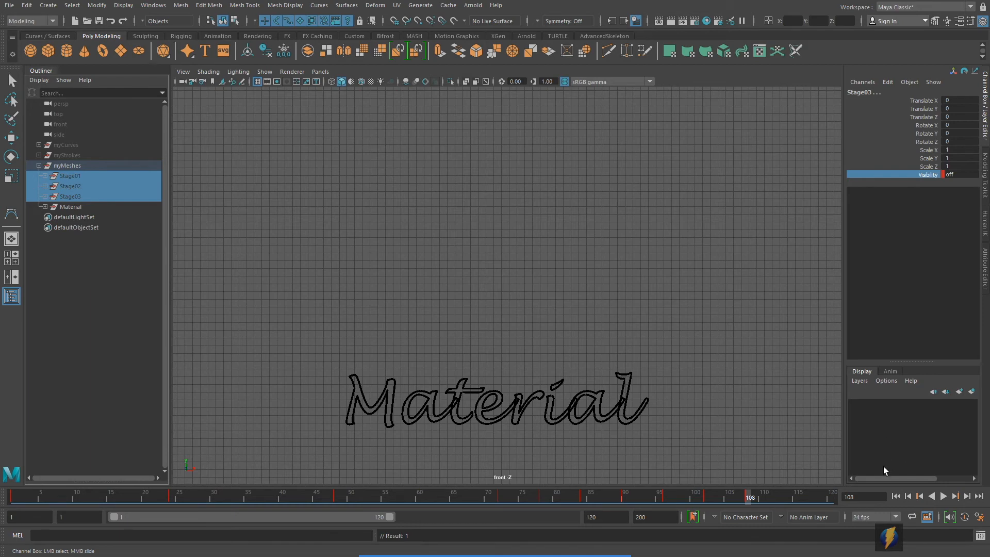
Play the animation from frame 1, clear the selection, and replay it to check the flashing of all three words
left_click(895, 496)
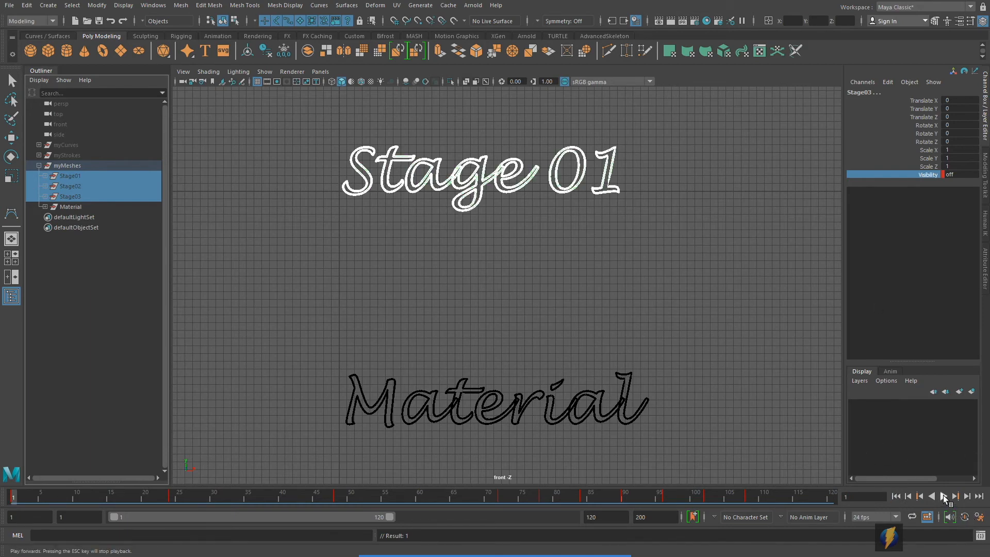
left_click(943, 495)
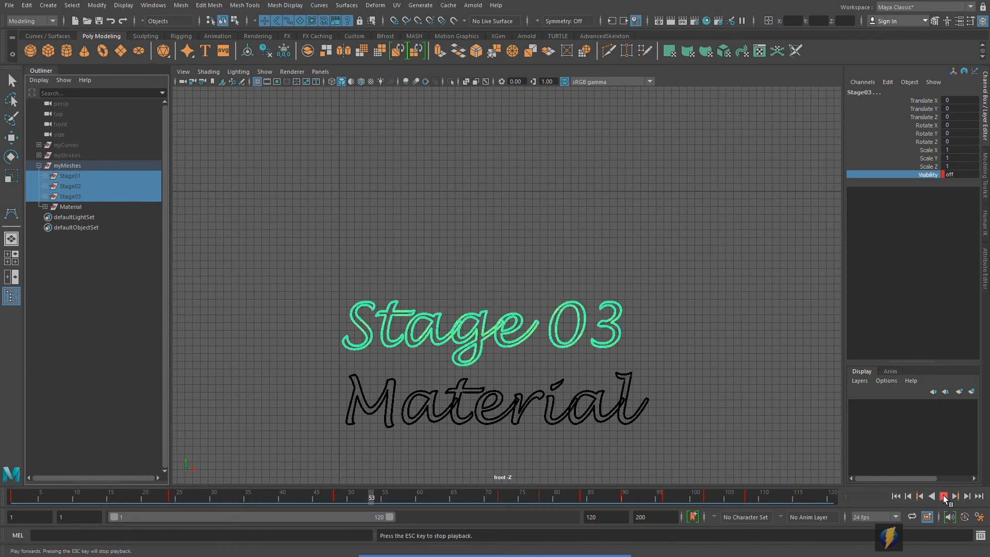
left_click(943, 495)
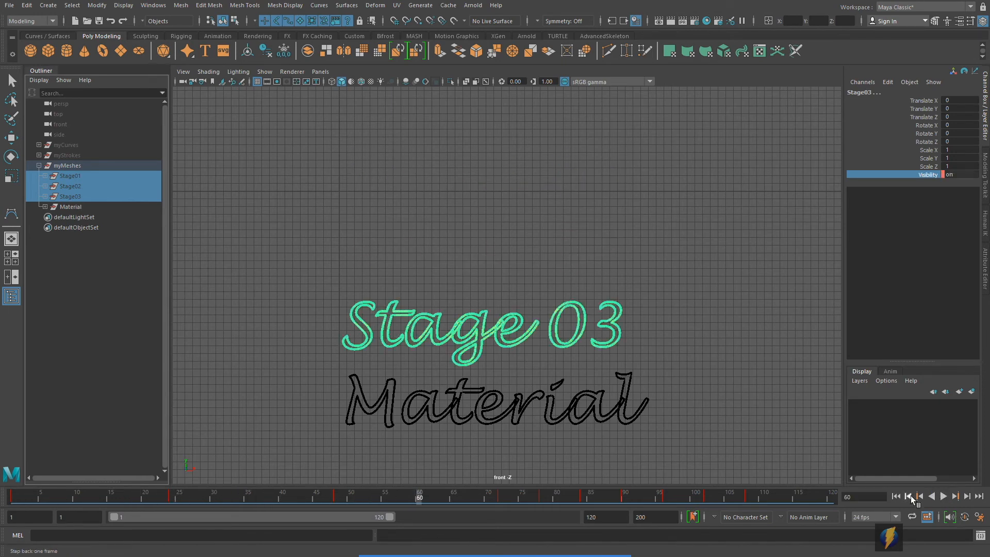
left_click(895, 496)
left_click(679, 249)
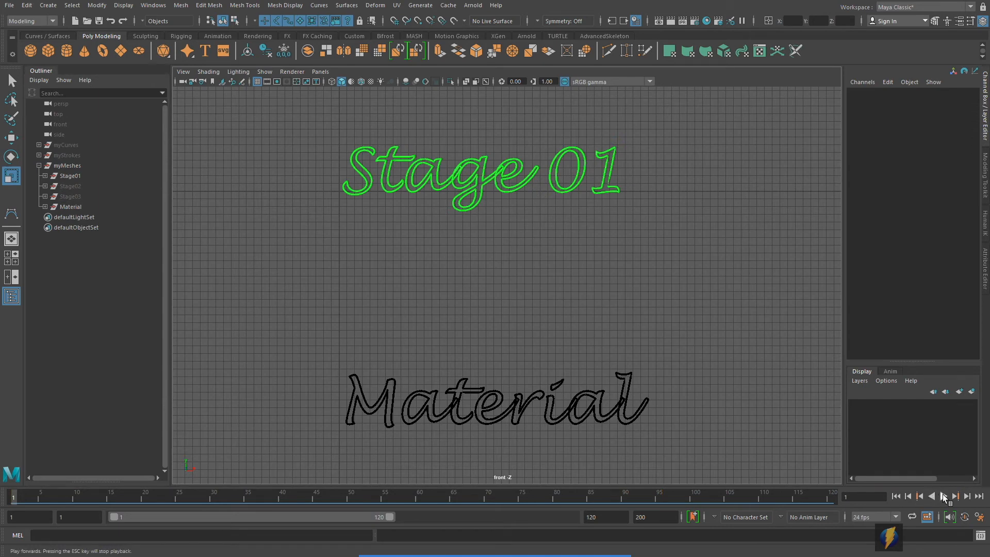
left_click(942, 496)
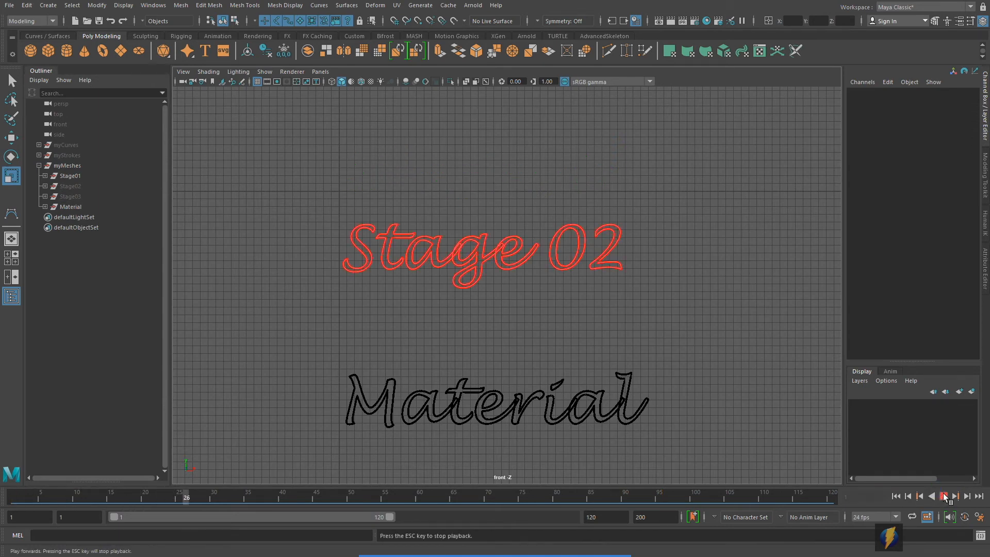
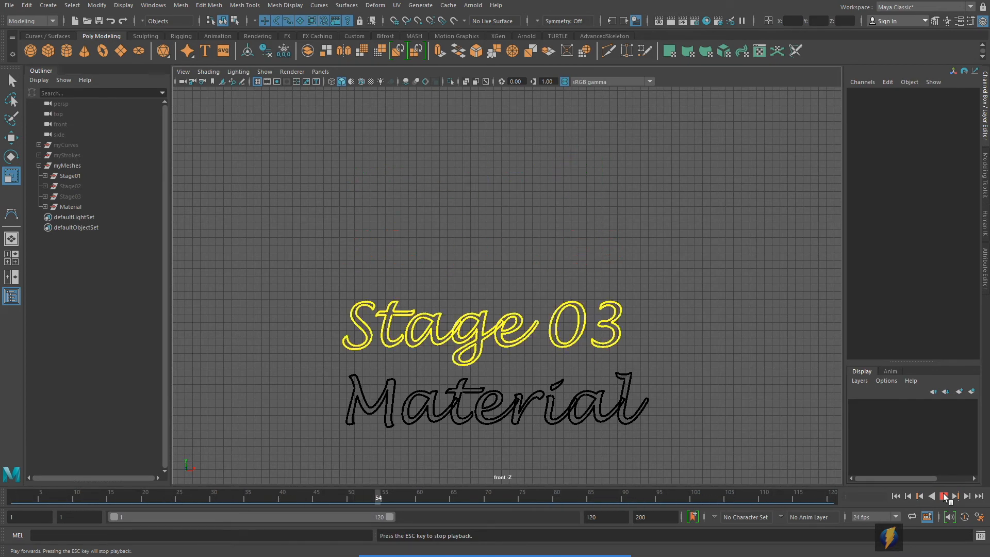
left_click(942, 494)
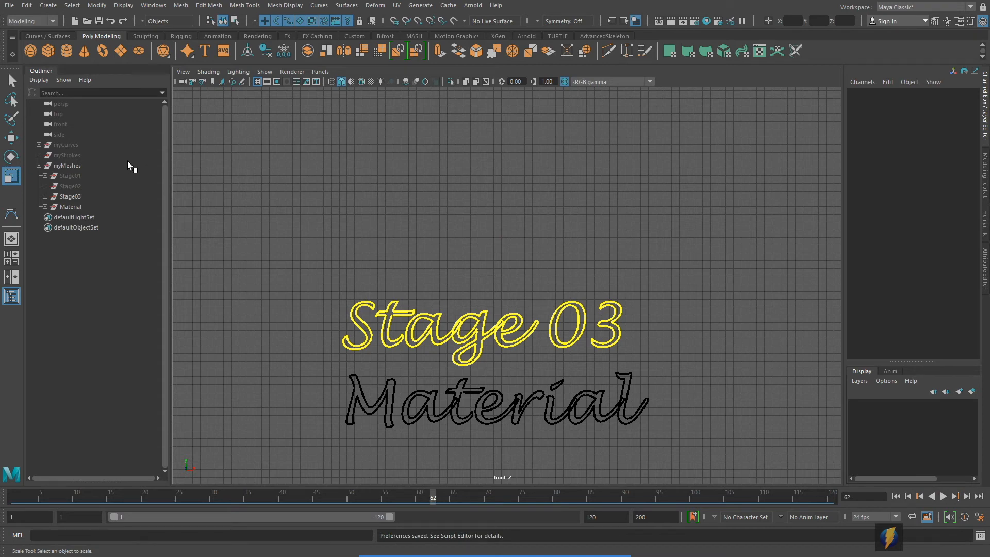
Examine the individual brush meshes inside the Stage01 group, collapse the group, and return to frame 1 with nothing selected
left_click(127, 178)
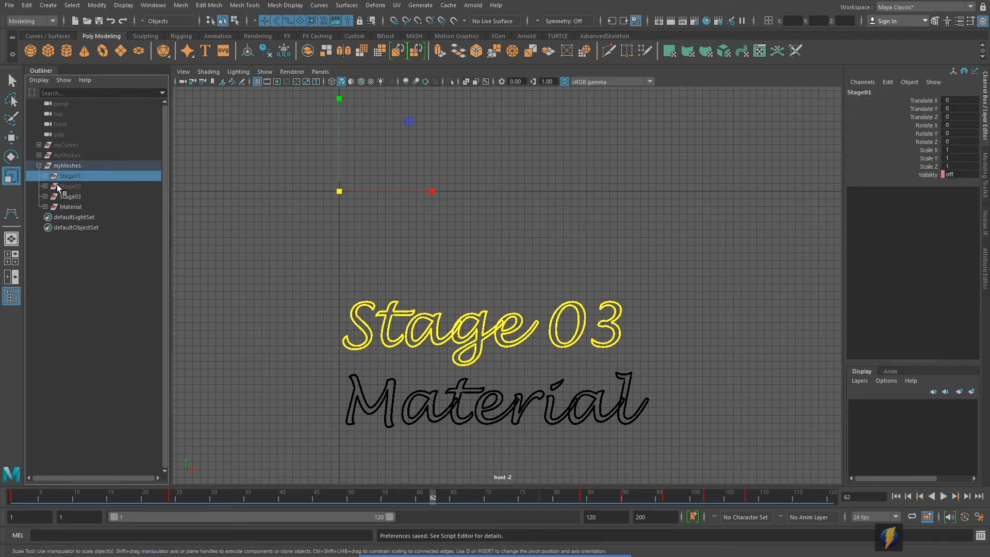
left_click(45, 176)
left_click(86, 187)
left_click(87, 198)
left_click(89, 207)
left_click(92, 217)
left_click(95, 227)
left_click(101, 238)
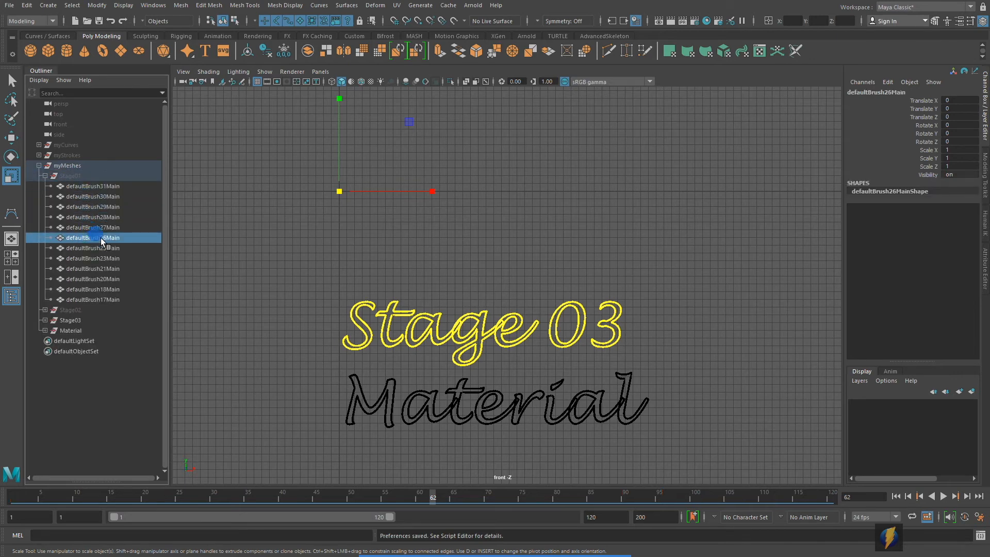
left_click(46, 176)
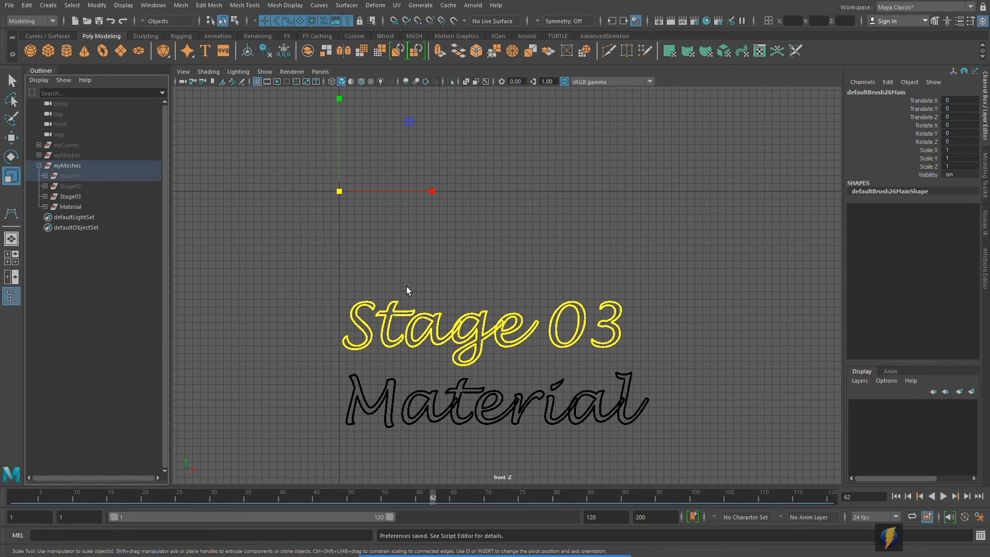
left_click_drag(432, 497, 5, 470)
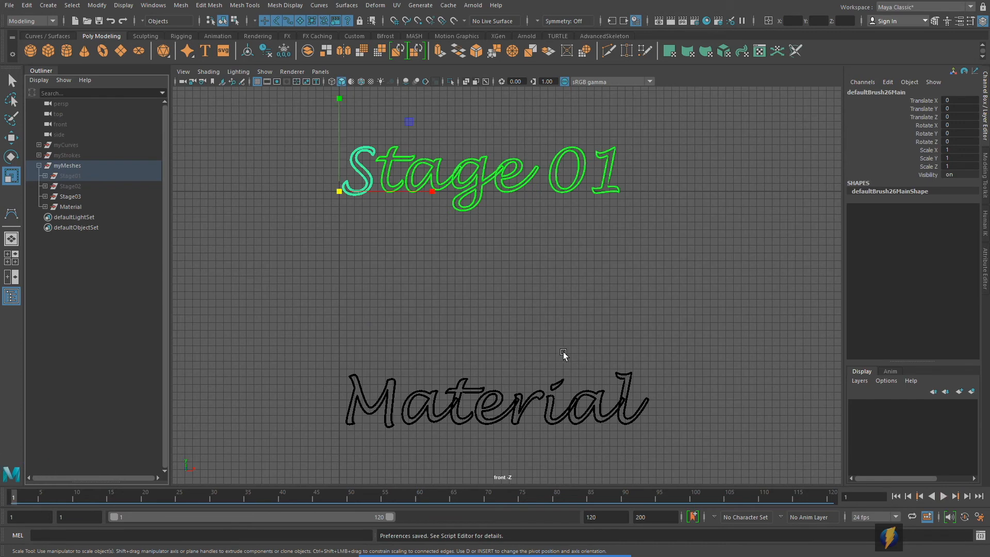
left_click(539, 331)
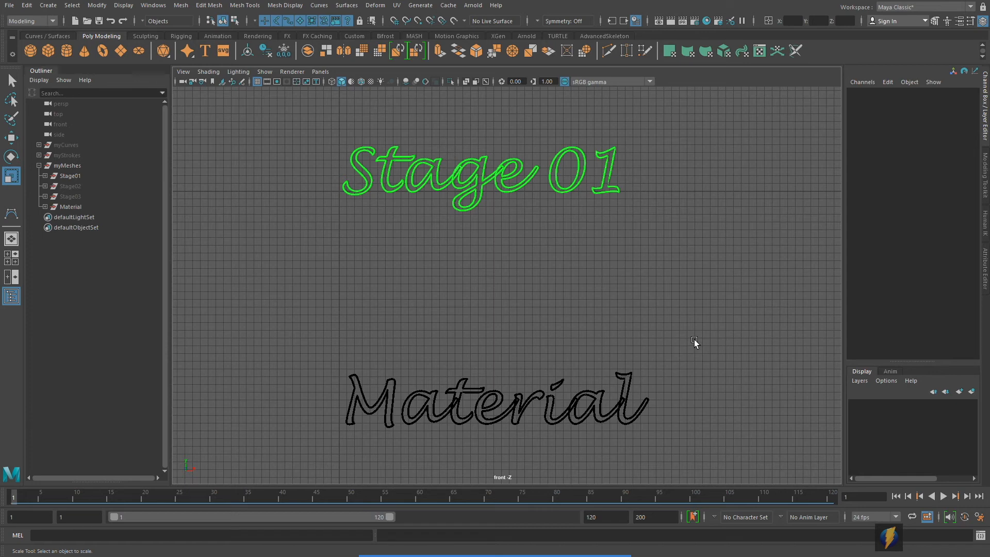
Open the Dope Sheet for the Stage01, Stage02 and Stage03 groups and move its window clear of the timeline
left_click(72, 175)
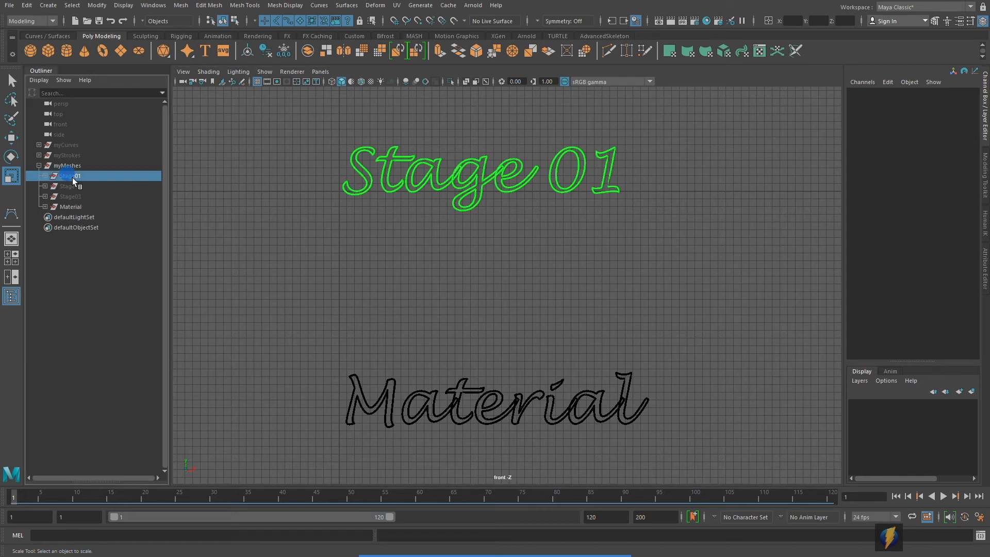
left_click(79, 187, "ctrl")
left_click(81, 194, "ctrl")
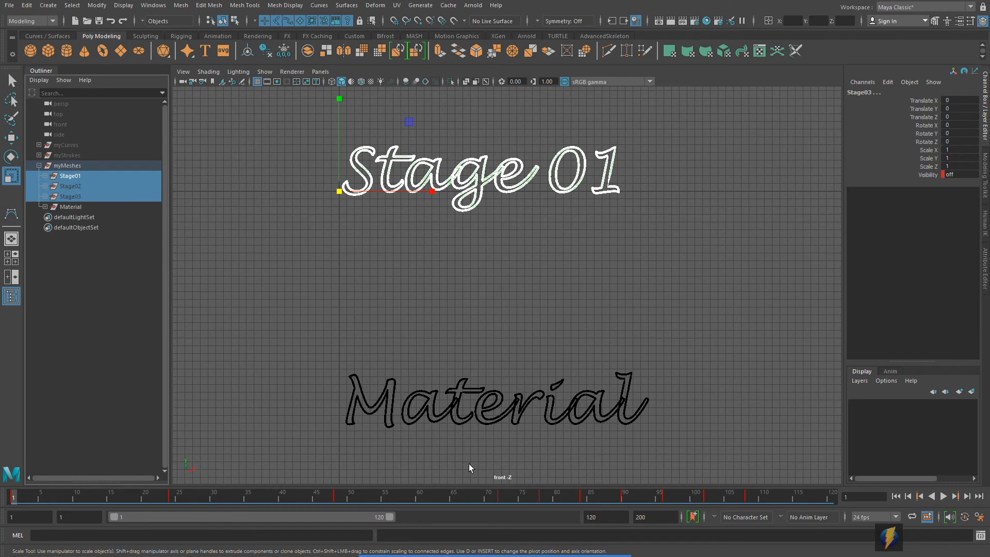
mouse_move(298, 326)
left_mouse_down()
mouse_move(194, 239)
mouse_move(61, 78)
mouse_move(48, 23)
mouse_move(157, 9)
left_mouse_up()
left_click(157, 9)
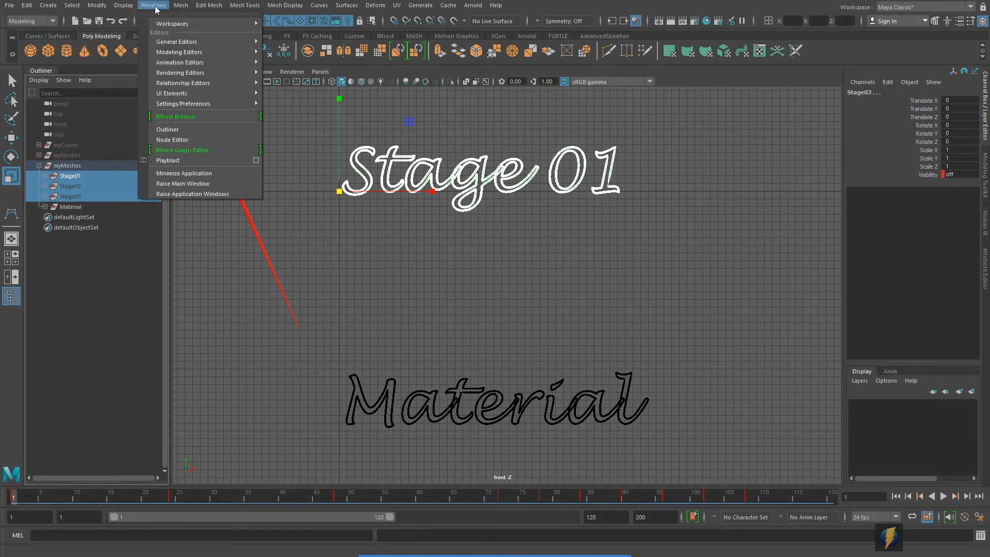
mouse_move(160, 63)
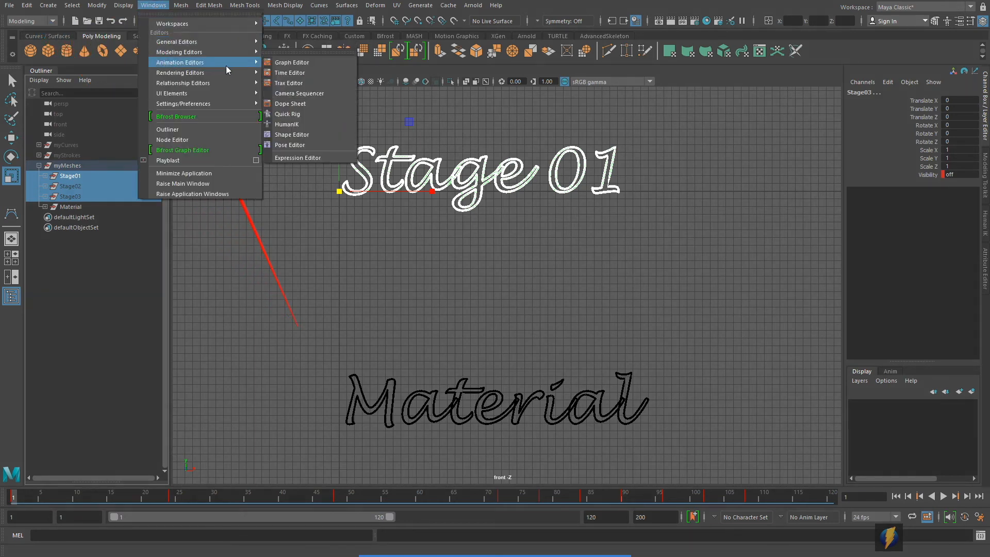
left_click(314, 104)
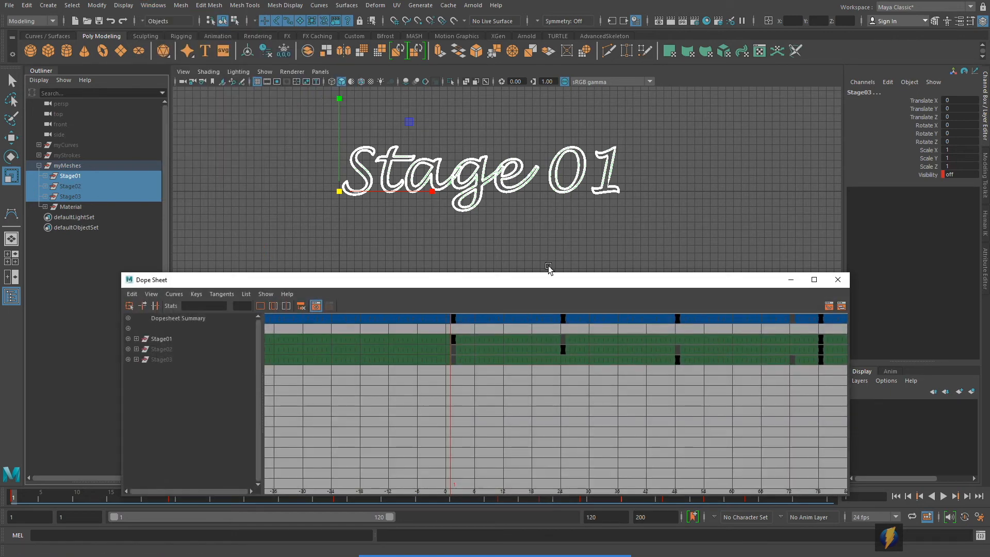
left_click_drag(522, 284, 499, 245)
Select the keys of Stage01, Stage02 and Stage03 in turn in the Dope Sheet, and activate the Move tool
left_click(143, 304)
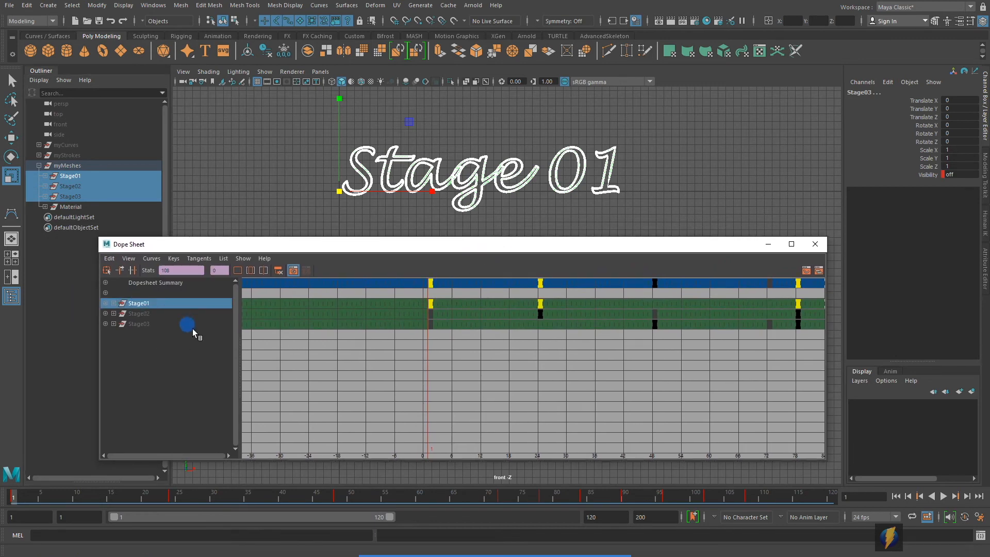
left_click(146, 314)
left_click(147, 323)
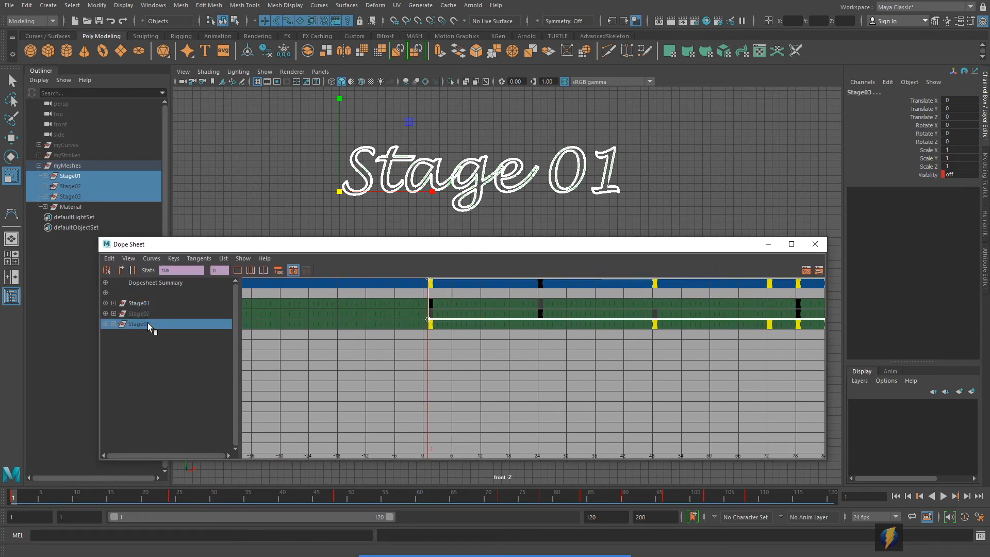
left_click(11, 138)
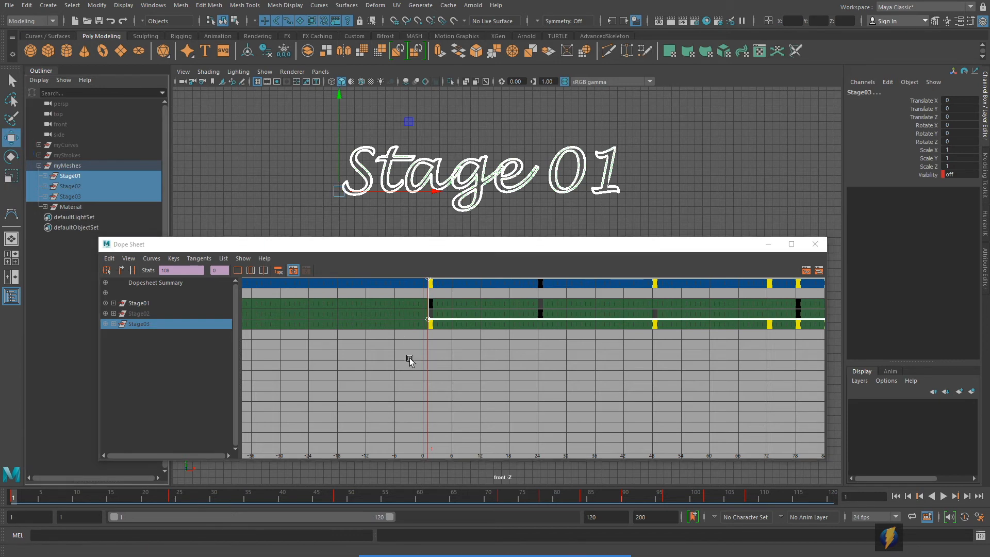
Select Stage01's keys in the Dope Sheet and bring the groups' whole key range into view
left_click(147, 305)
middle_click_drag(617, 361, 528, 373, "alt")
right_click_drag(672, 360, 633, 371, "alt")
right_click_drag(508, 380, 486, 336, "alt")
left_click(532, 535)
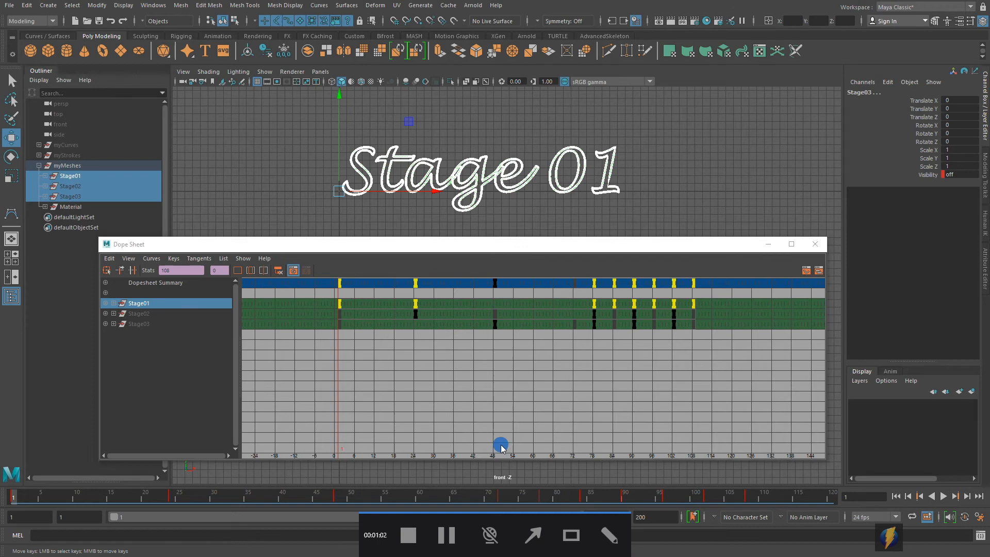
Move the Dope Sheet window clear of the Stage 01 text and reframe the front view around the words
mouse_move(483, 378)
left_mouse_down()
mouse_move(343, 439)
mouse_move(368, 453)
mouse_move(678, 457)
mouse_move(325, 391)
mouse_move(349, 320)
mouse_move(414, 318)
mouse_move(490, 287)
mouse_move(500, 323)
mouse_move(565, 305)
mouse_move(702, 310)
mouse_move(654, 344)
mouse_move(598, 334)
mouse_move(609, 328)
mouse_move(654, 325)
mouse_move(630, 345)
mouse_move(525, 373)
left_mouse_up()
mouse_move(465, 254)
left_mouse_down()
mouse_move(541, 289)
mouse_move(629, 308)
mouse_move(420, 336)
mouse_move(420, 310)
mouse_move(597, 272)
mouse_move(813, 283)
left_mouse_up()
middle_click_drag(532, 203, 398, 210, "alt")
right_click_drag(585, 204, 453, 207, "alt")
left_click_drag(669, 283, 725, 224)
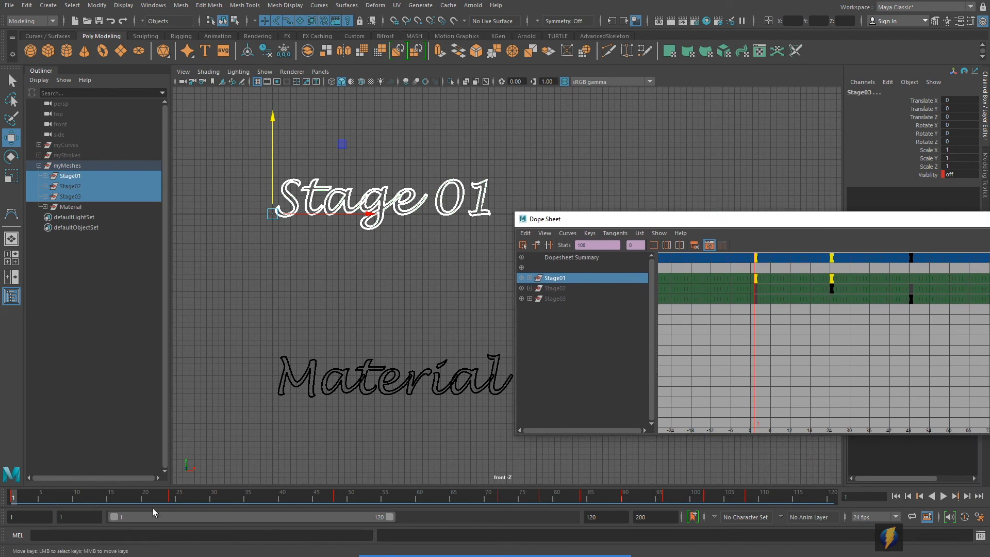
Select only the Stage01 group and scrub the timeline between frames 1 and 24 to check its visibility
left_click_drag(72, 503, 172, 498)
left_click_drag(22, 489, 14, 489)
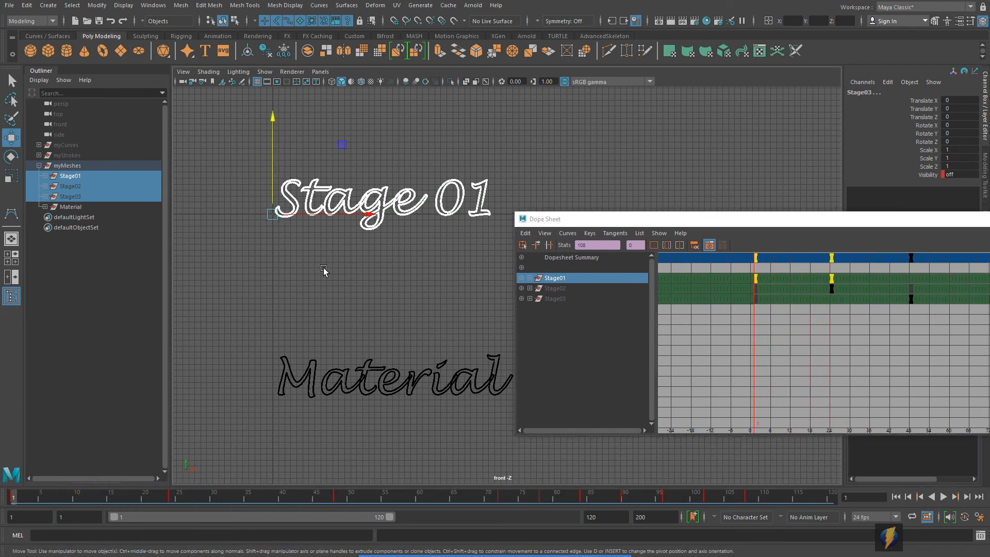
left_click(77, 175)
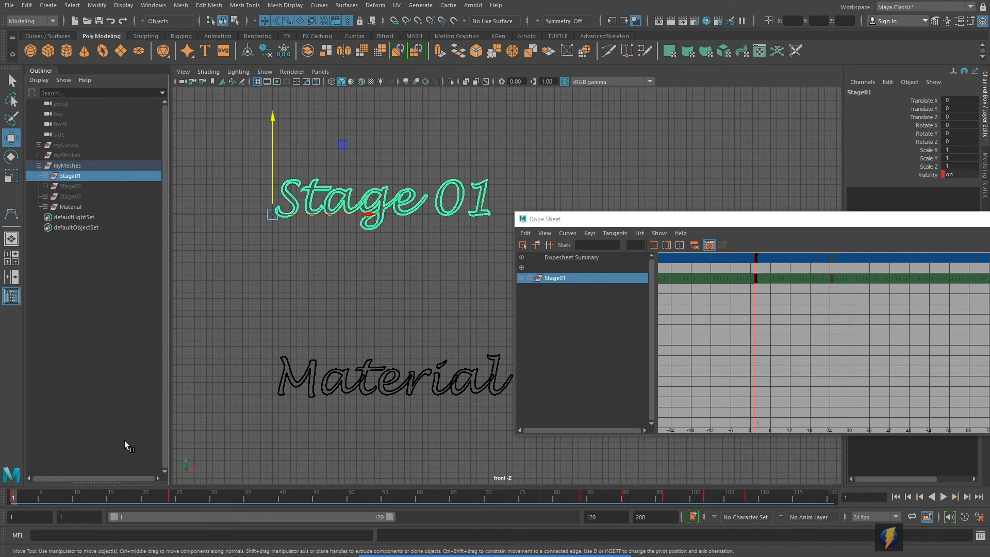
left_click_drag(8, 500, 173, 508)
Try shifting Stage01's frame 24 visibility key to frame 12, scrub back to frame 1, and undo the key move
left_click(765, 264)
left_click_drag(824, 258, 873, 281)
left_click_drag(817, 220, 800, 98)
left_click_drag(176, 496, 91, 510)
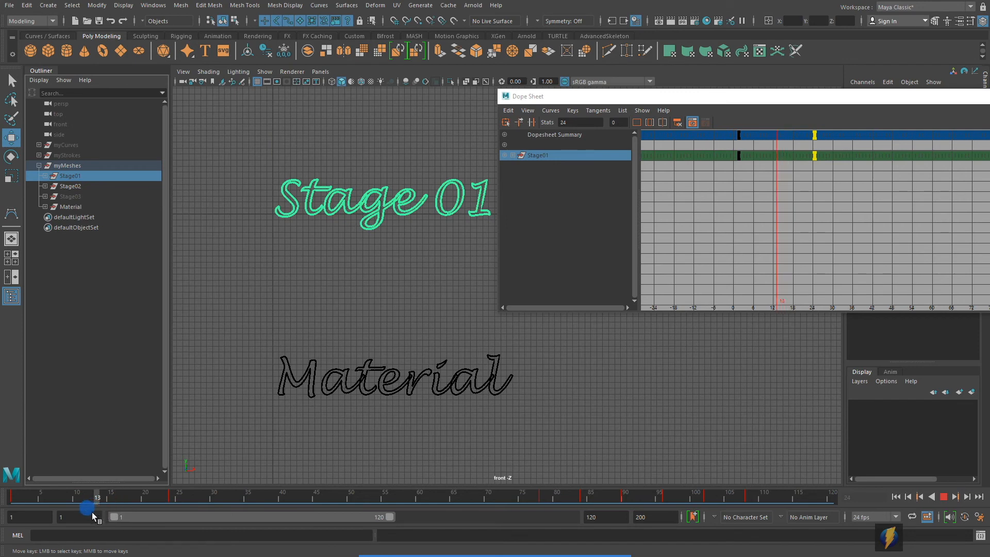
left_click_drag(785, 102, 767, 231)
left_click_drag(749, 326, 824, 282)
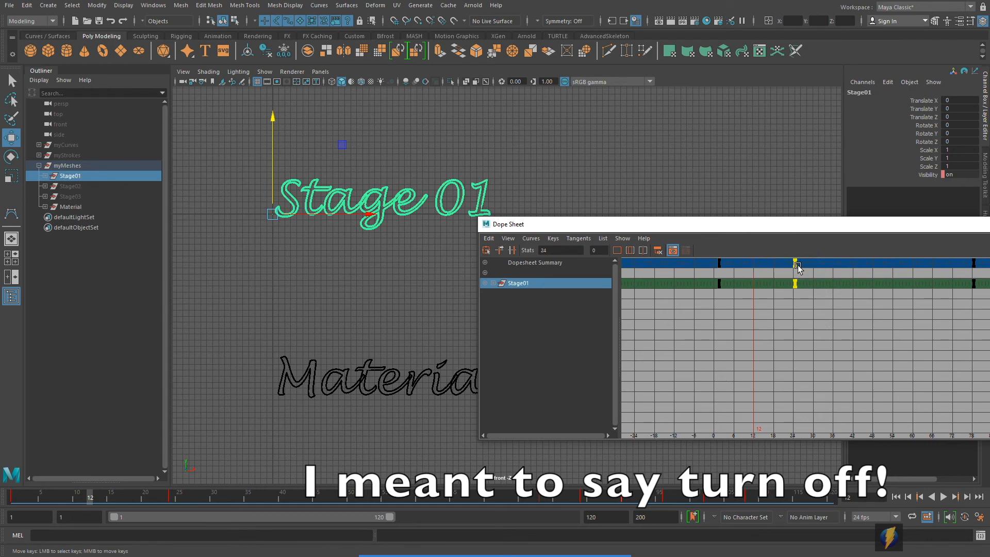
middle_click_drag(796, 264, 755, 276)
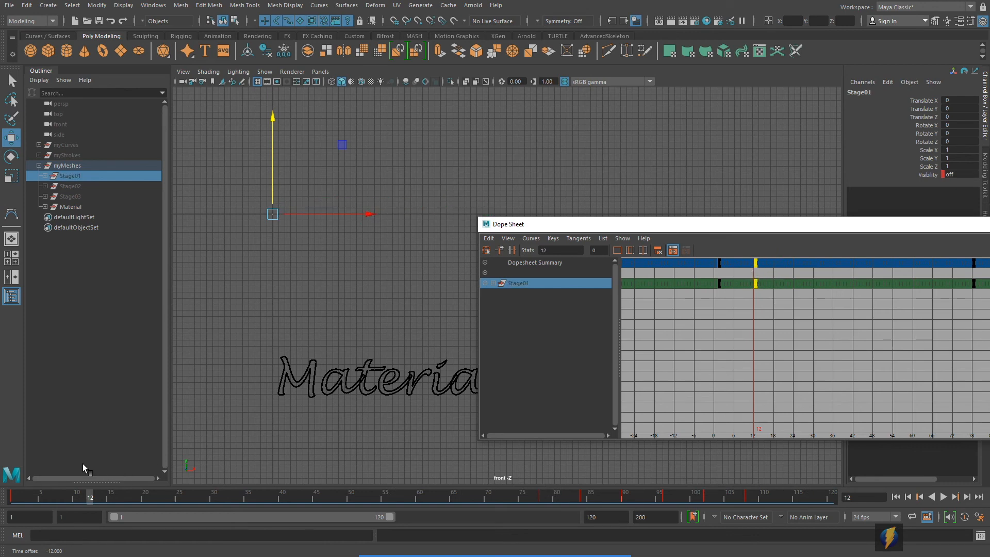
left_click_drag(88, 497, 12, 504)
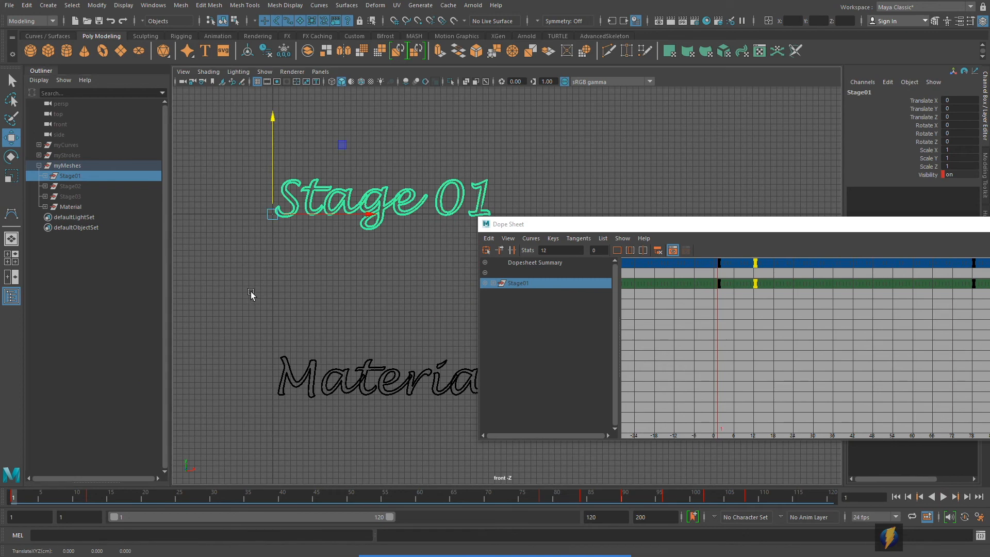
key("ctrl+z")
key("ctrl+z")
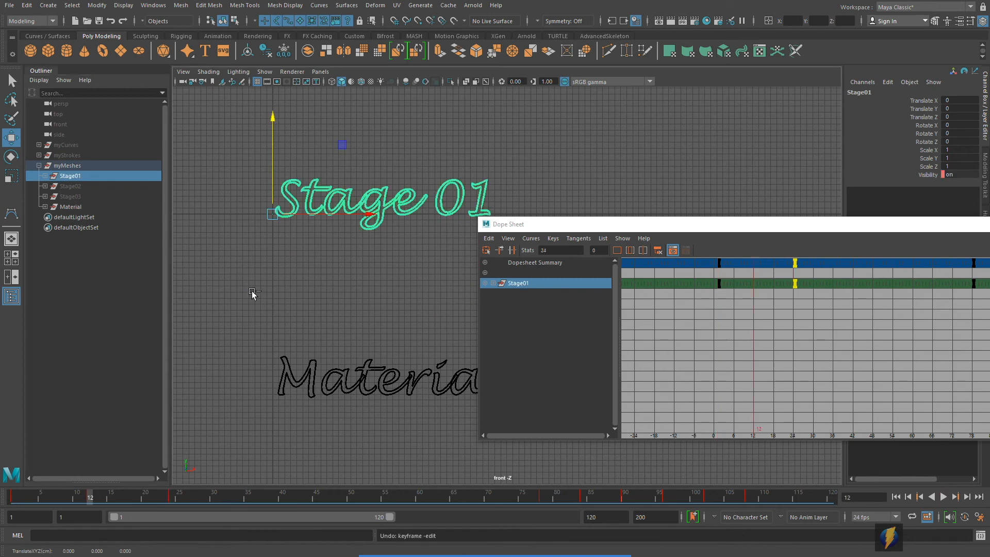
Move the last visibility keys of Stage01, Stage02 and Stage03 together to frame 105
left_click(69, 196, "shift")
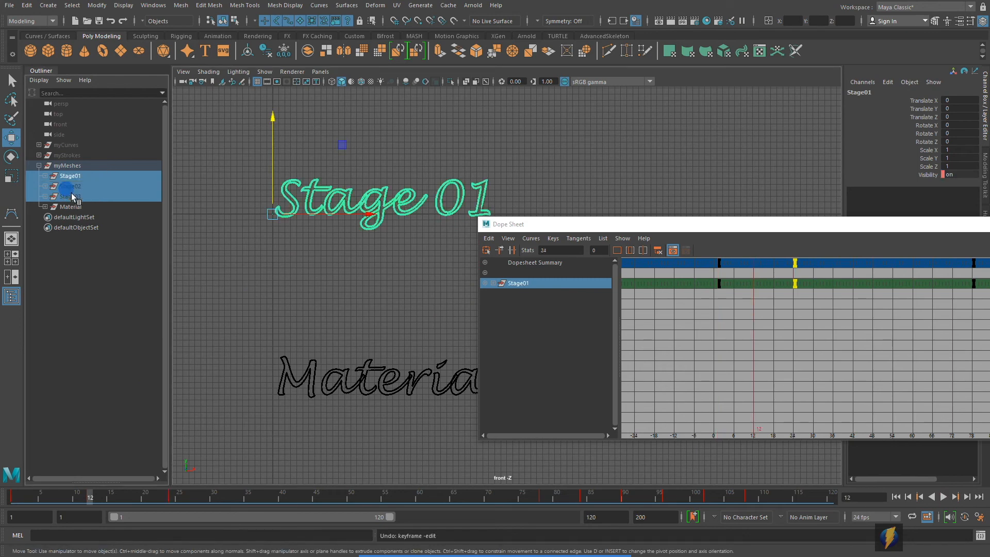
left_click_drag(776, 223, 193, 287)
left_click_drag(420, 284, 209, 292)
middle_click_drag(518, 262, 710, 233, "alt")
left_click_drag(445, 497, 729, 502)
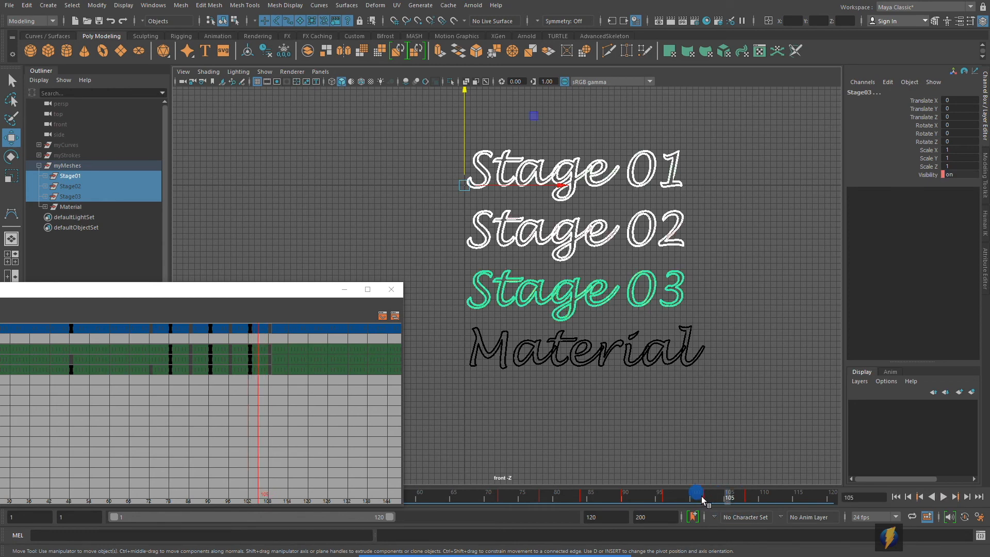
left_click_drag(267, 329, 287, 404)
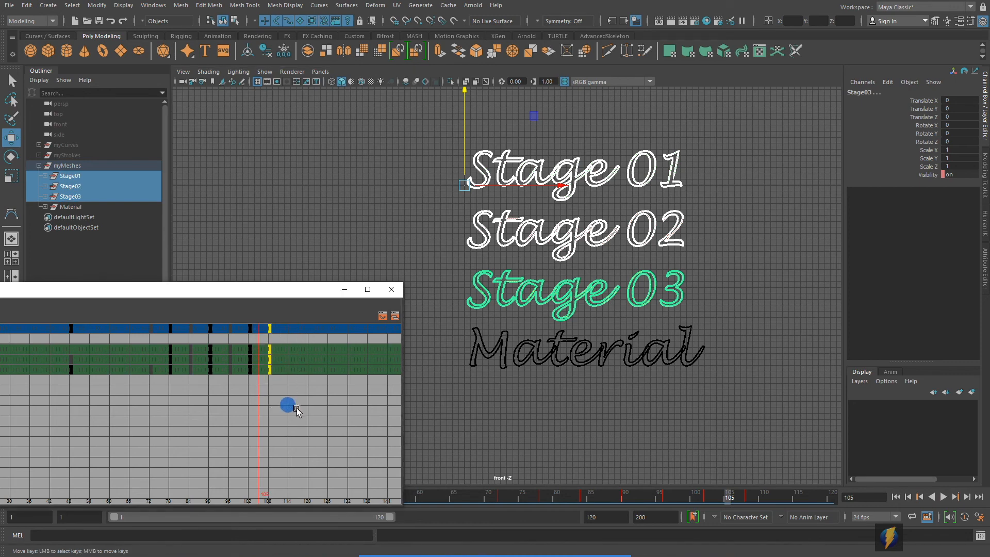
left_click_drag(289, 287, 289, 140)
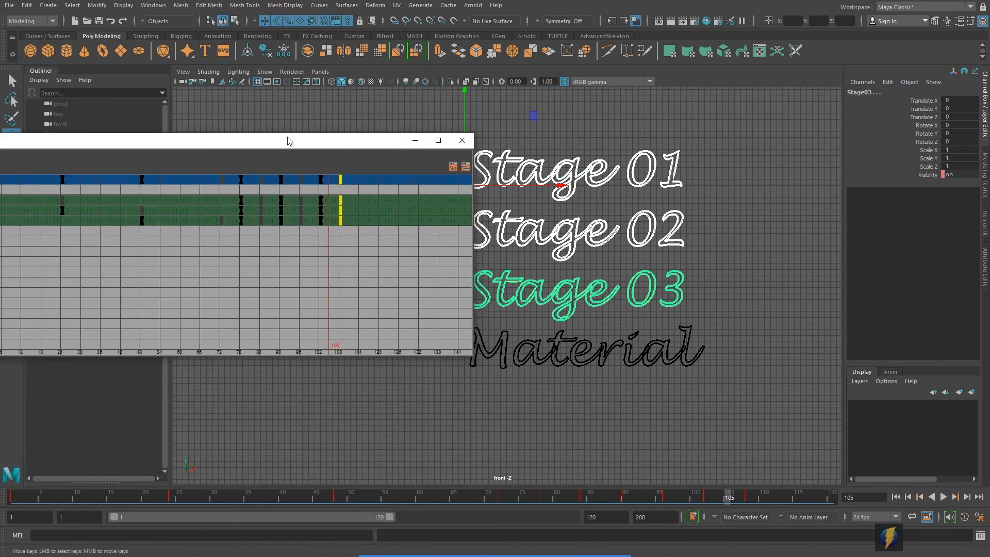
middle_click_drag(337, 204, 326, 202)
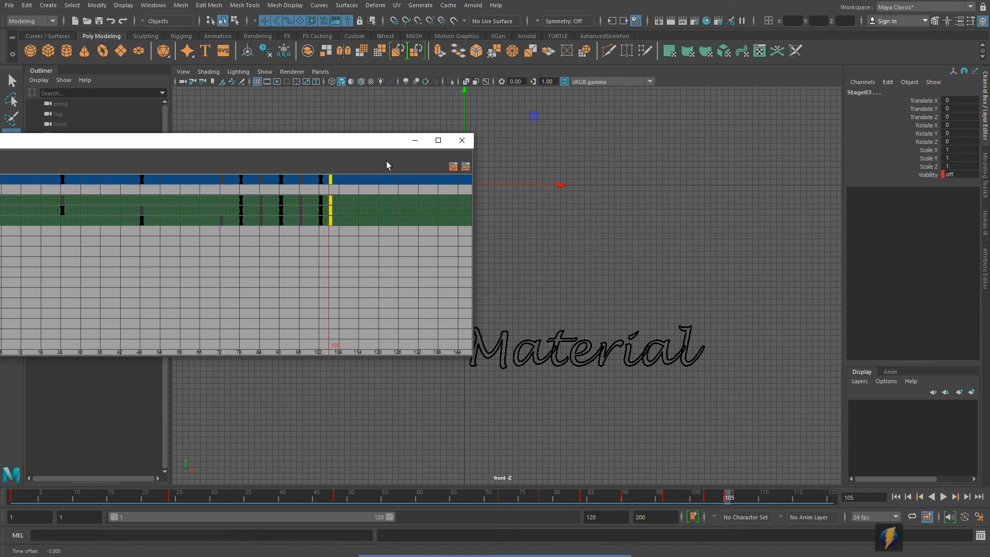
Minimize the Dope Sheet, play the animation from the start with nothing selected, and return to frame 1
left_click_drag(367, 146, 276, 309)
left_click_drag(608, 496, 392, 499)
left_click(325, 306)
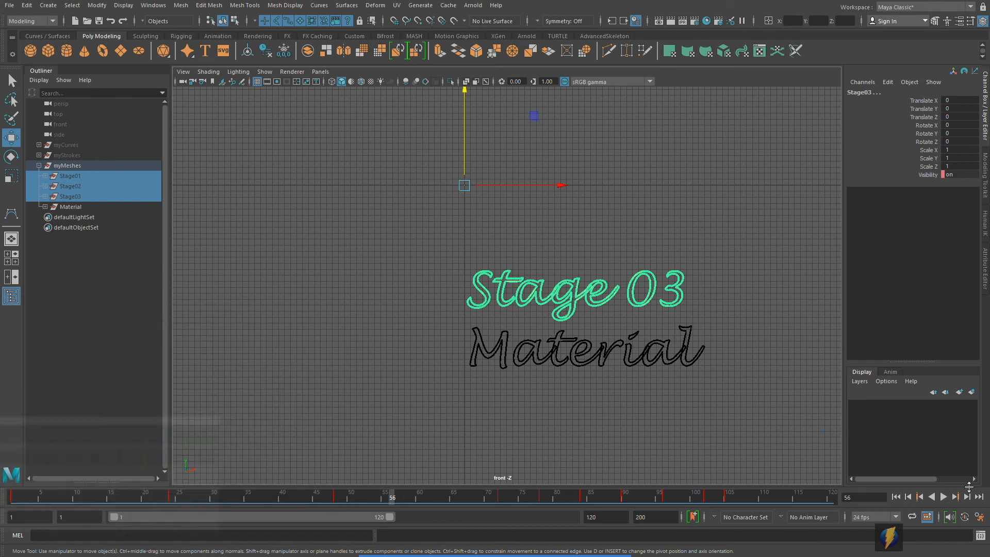
left_click(903, 499)
left_click(944, 496)
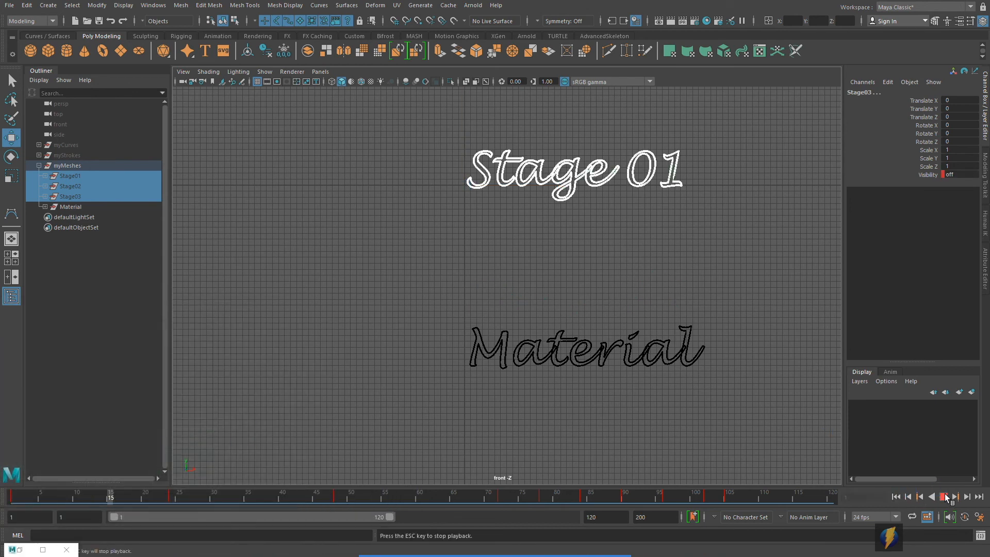
left_click(786, 420)
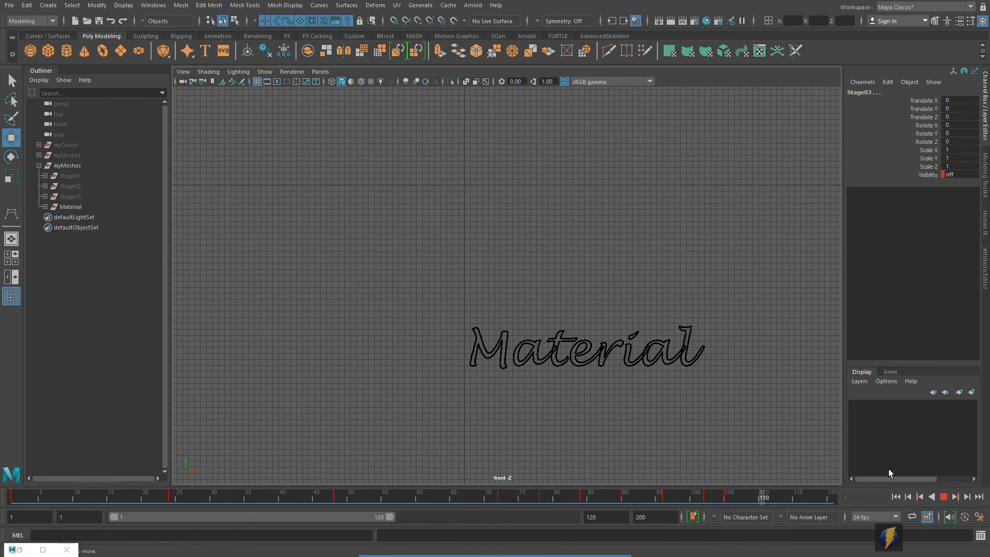
left_click(943, 496)
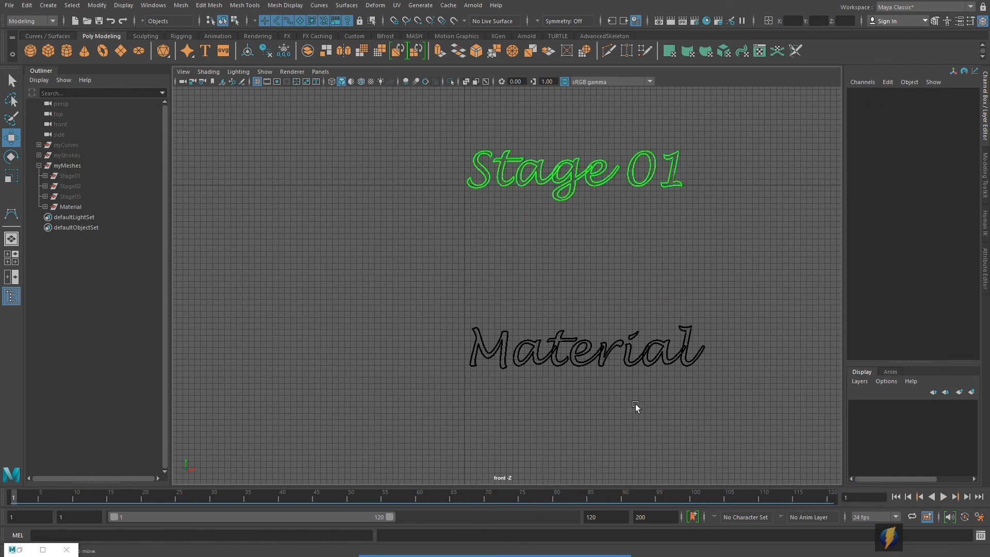
middle_click_drag(667, 298, 546, 305, "alt")
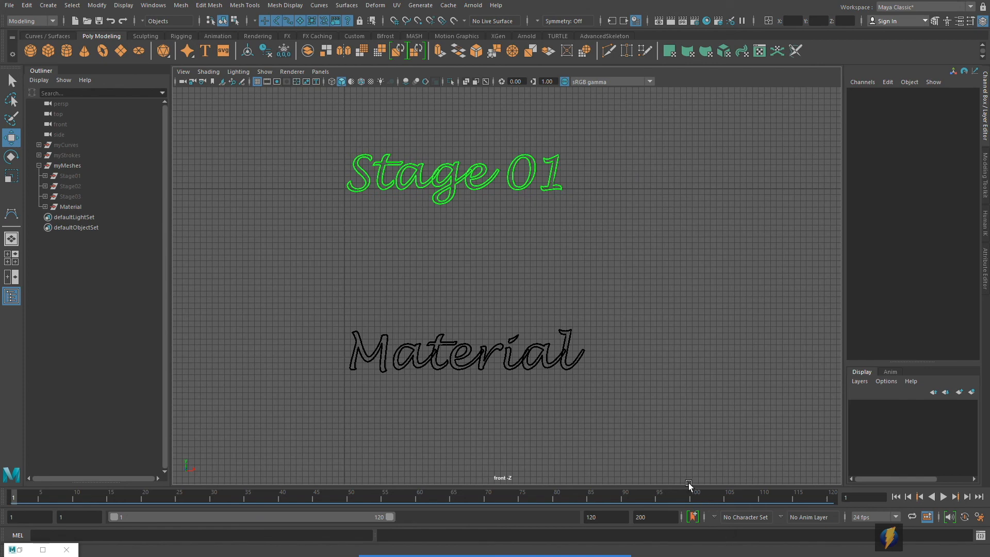
key("alt+v")
left_click_drag(352, 472, 4, 438)
left_click_drag(15, 500, 5, 439)
Create a polygon cube beside the Stage 01 text, scaled to about 9.83 and placed at about X 46.15, Y 2.84
middle_click_drag(363, 255, 354, 274, "alt")
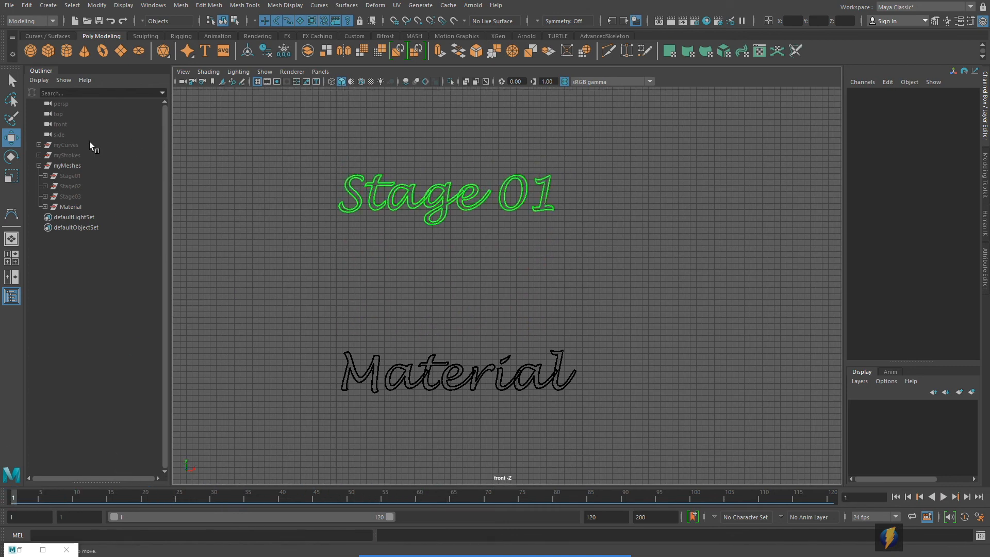
left_click(48, 49)
left_click_drag(365, 209, 677, 214)
key("r")
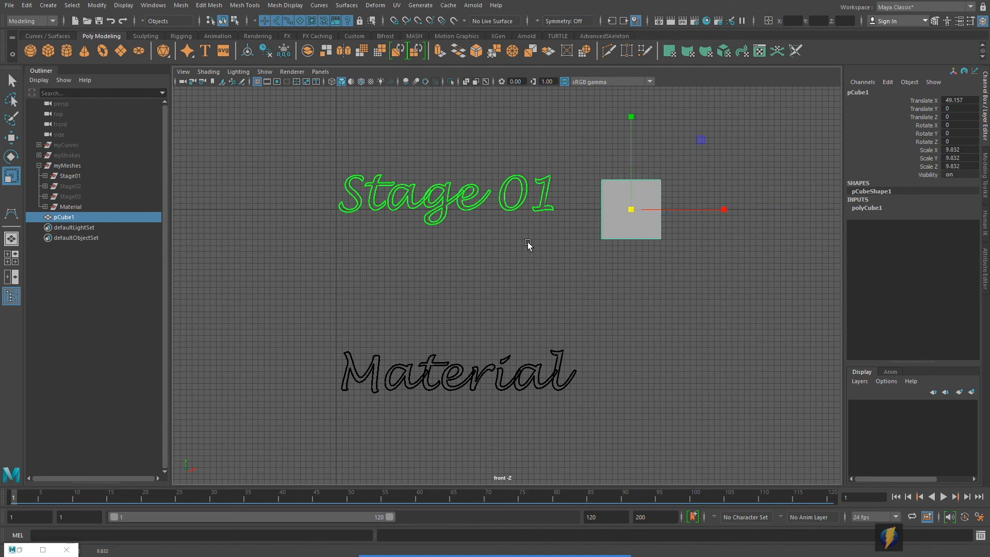
middle_click_drag(570, 261, 600, 270, "alt")
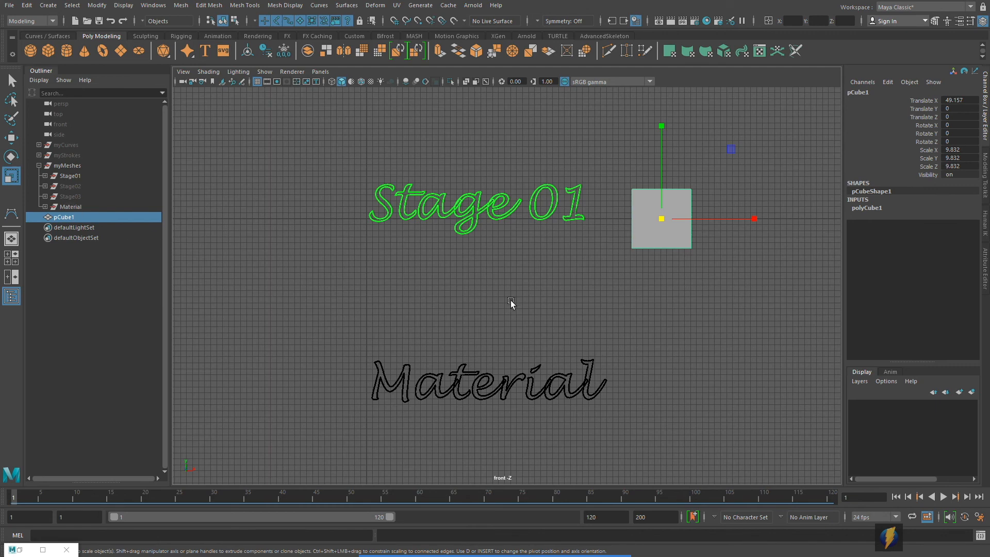
key("w")
left_click_drag(663, 183, 663, 166)
left_click_drag(697, 201, 679, 200)
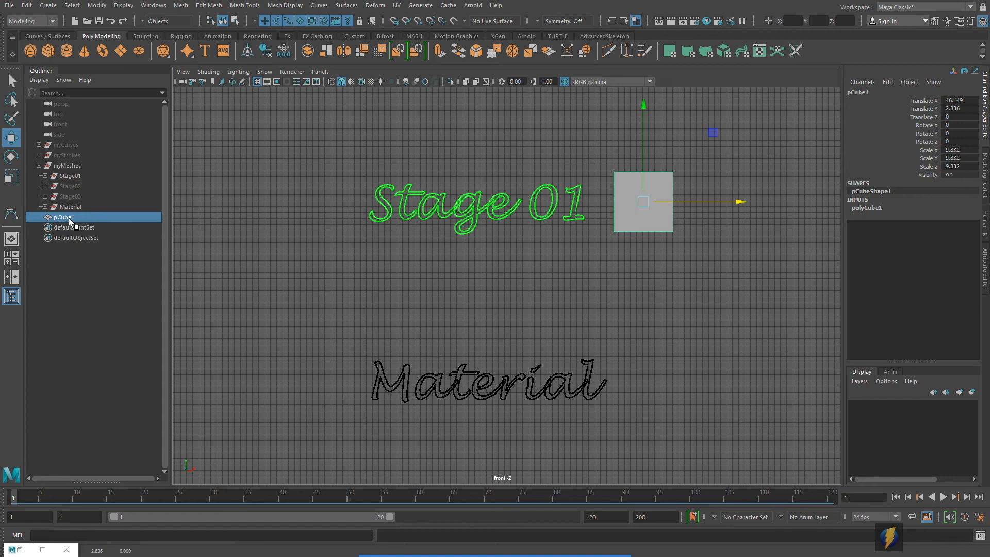
Parent the cube under the Stage01 group, play the animation to check its flashing, and return to frame 1
middle_click_drag(69, 218, 74, 199)
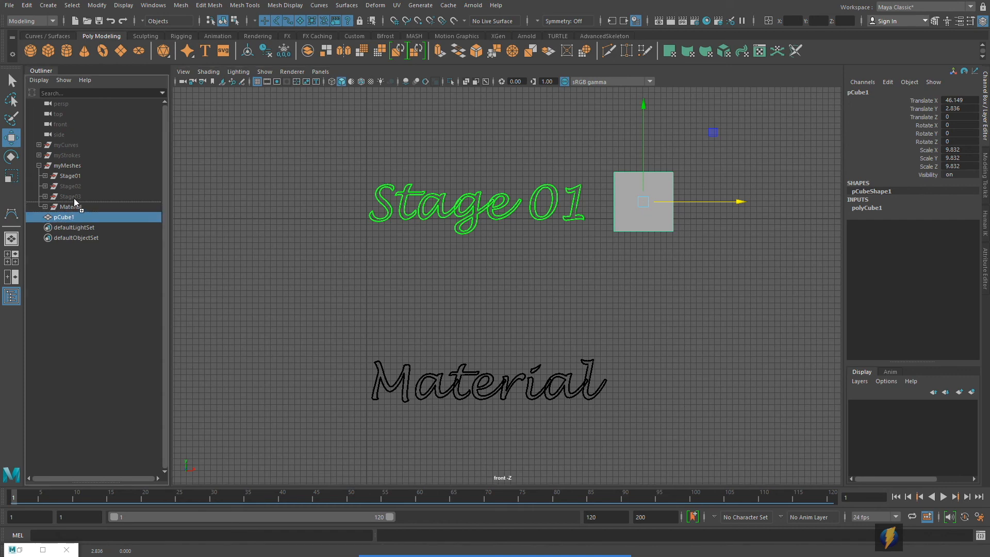
middle_click_drag(79, 175, 79, 175)
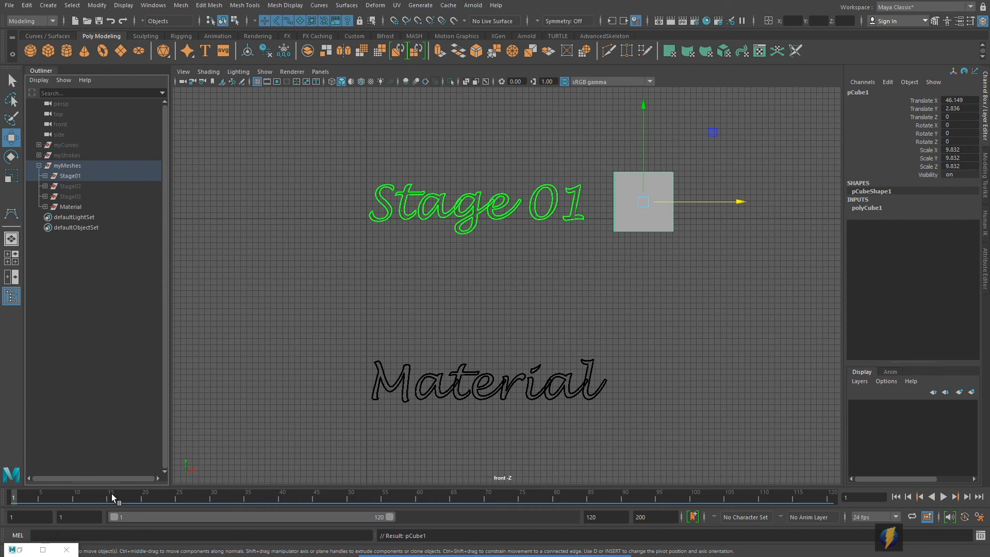
left_click(944, 497)
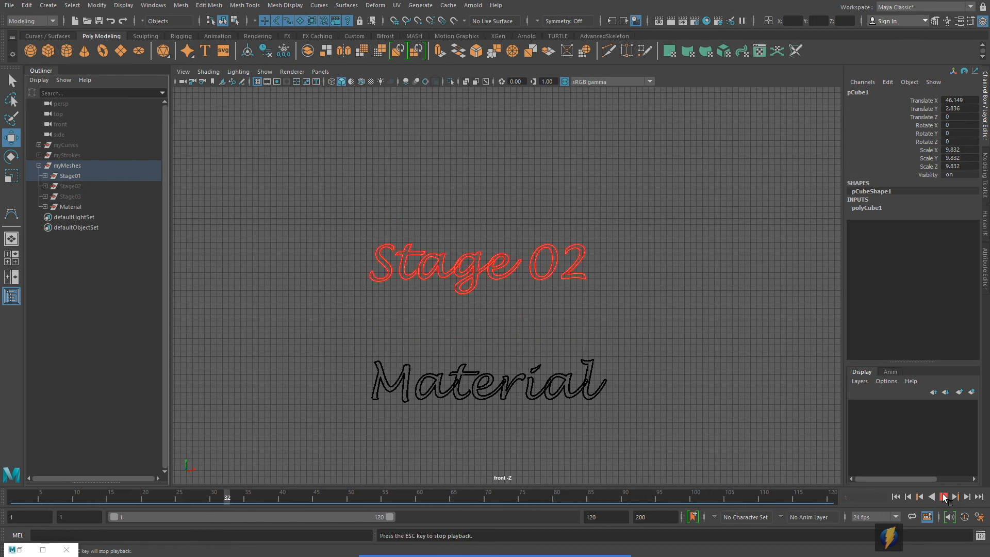
left_click(944, 497)
left_click(896, 497)
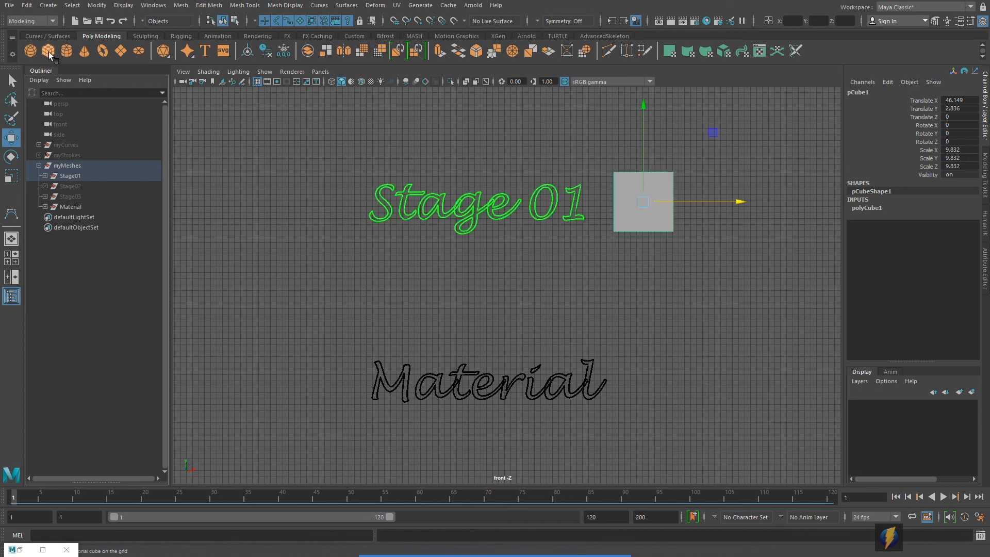
Create a polygon sphere below the cube, scaled to about 4.13 and placed at about X 45.63, Y -13.49
left_click(30, 49)
left_click_drag(365, 216, 673, 303)
key("r")
Create a polygon cone beside the Material text, scaled to about 3.28 and placed at about X 48.99, Y -27.84
left_click(84, 51)
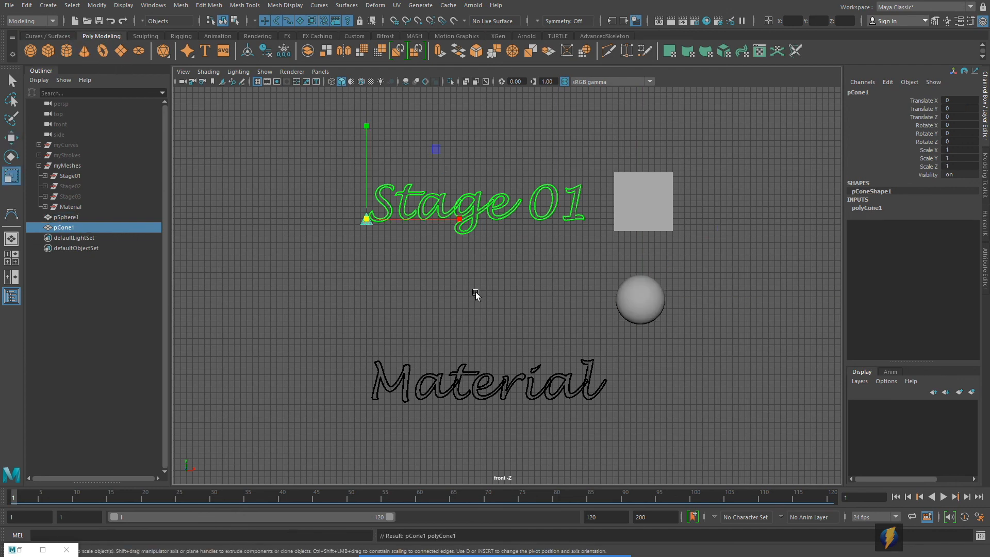
left_click_drag(382, 223, 386, 261)
key("w")
left_click_drag(367, 219, 662, 385)
Parent the sphere under Stage02 and the cone under Stage03, and play the animation before returning to frame 1
left_click(83, 217)
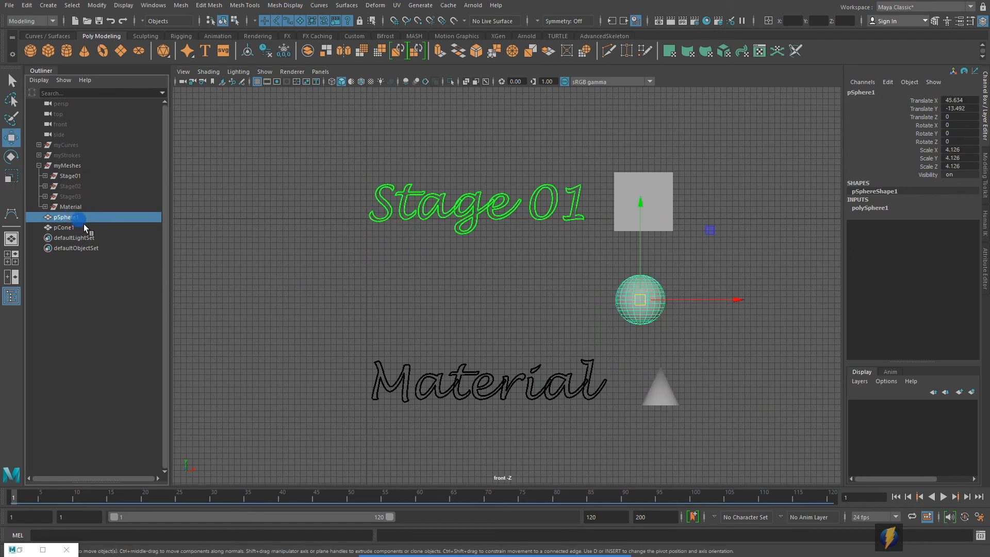
middle_click_drag(76, 218, 76, 197)
left_click(61, 217)
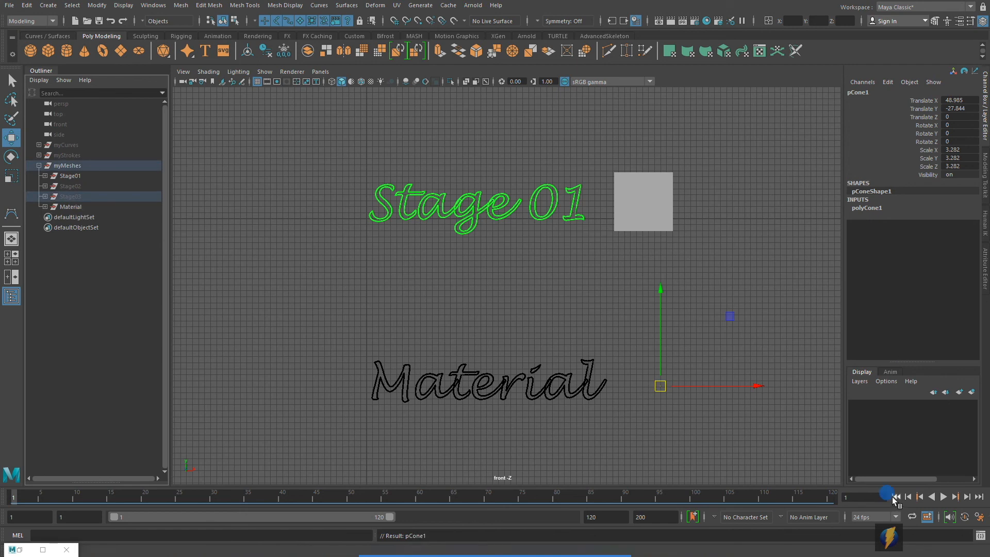
left_click(943, 498)
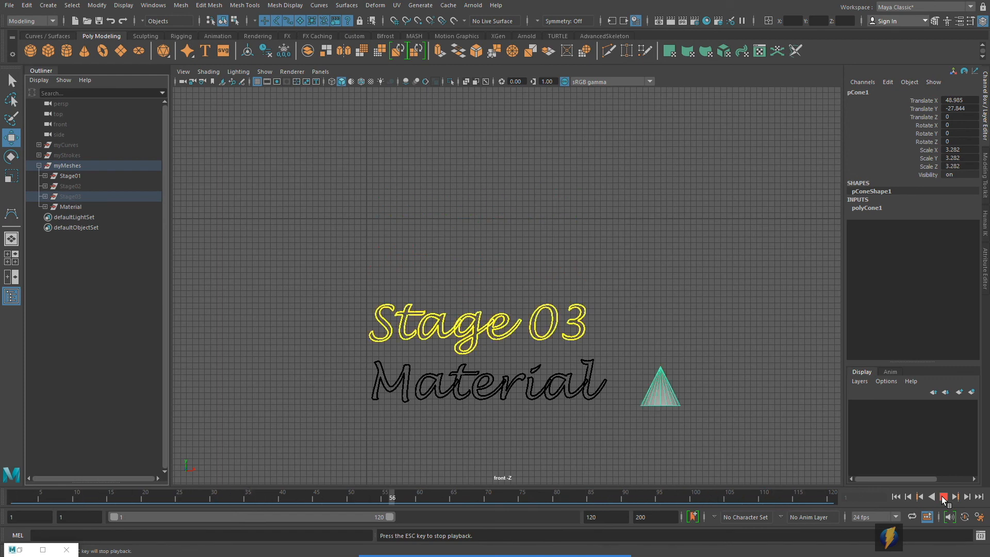
left_click(943, 497)
left_click(896, 496)
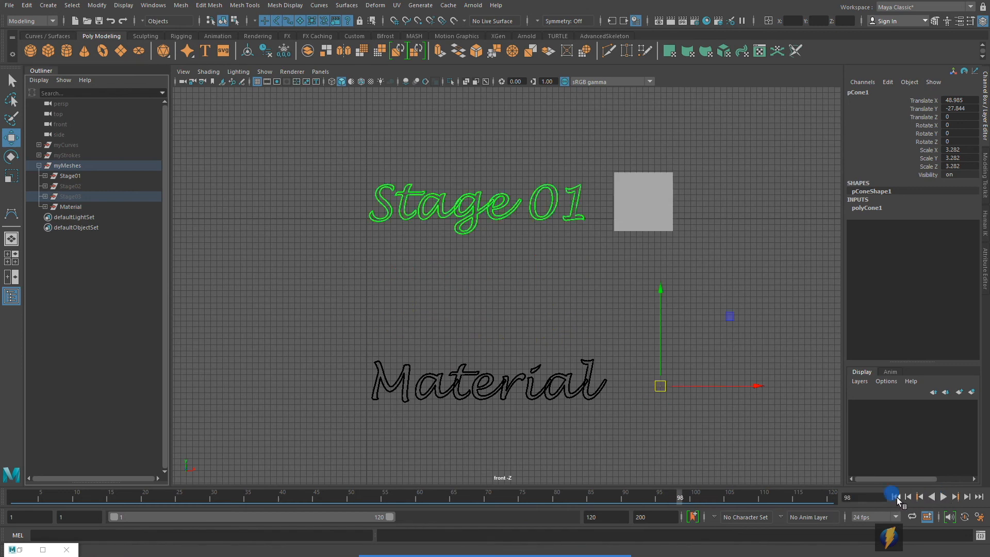
Move the cube out of the Stage01 group into the Stage02 group, and expand the Stage03 group
left_click(616, 178)
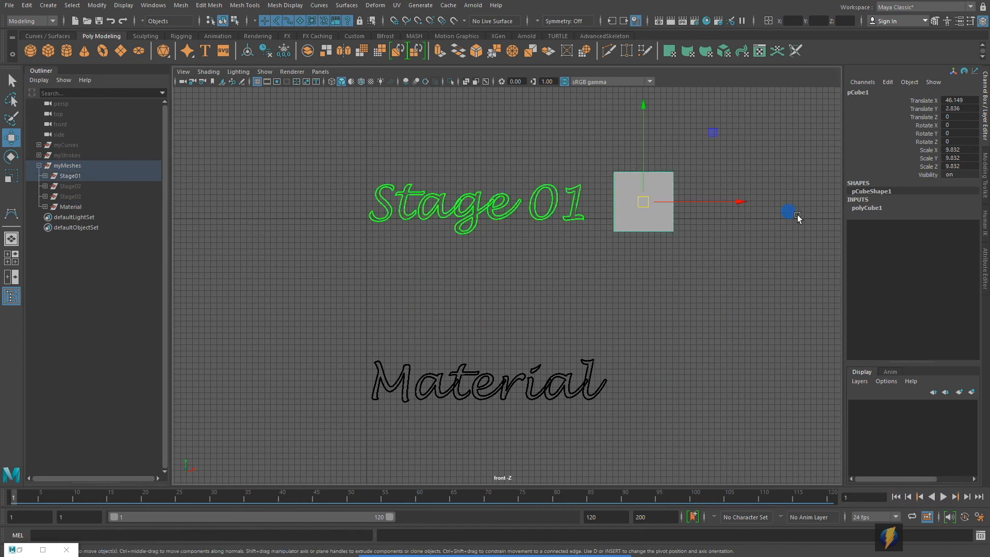
left_click(45, 175)
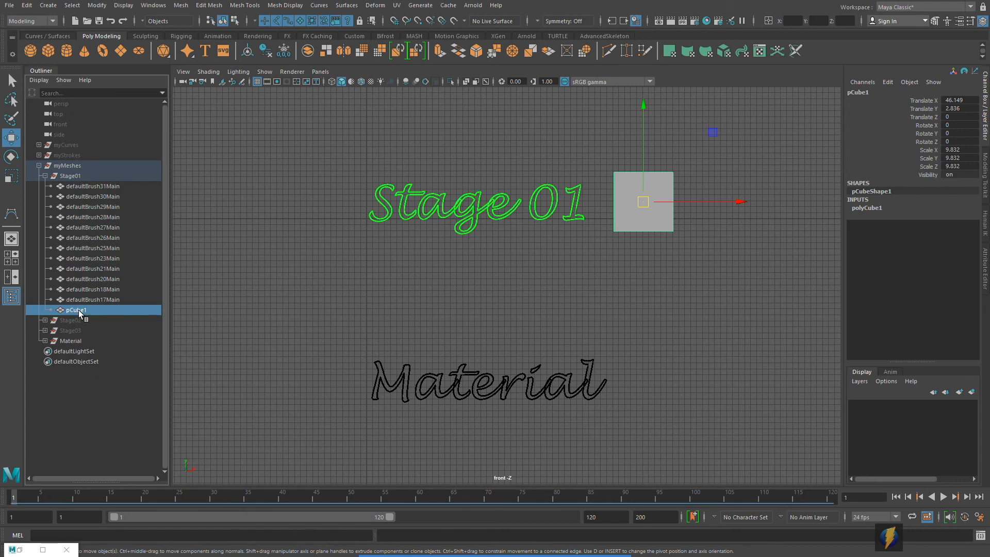
left_click_drag(80, 313, 82, 322)
left_click(46, 320)
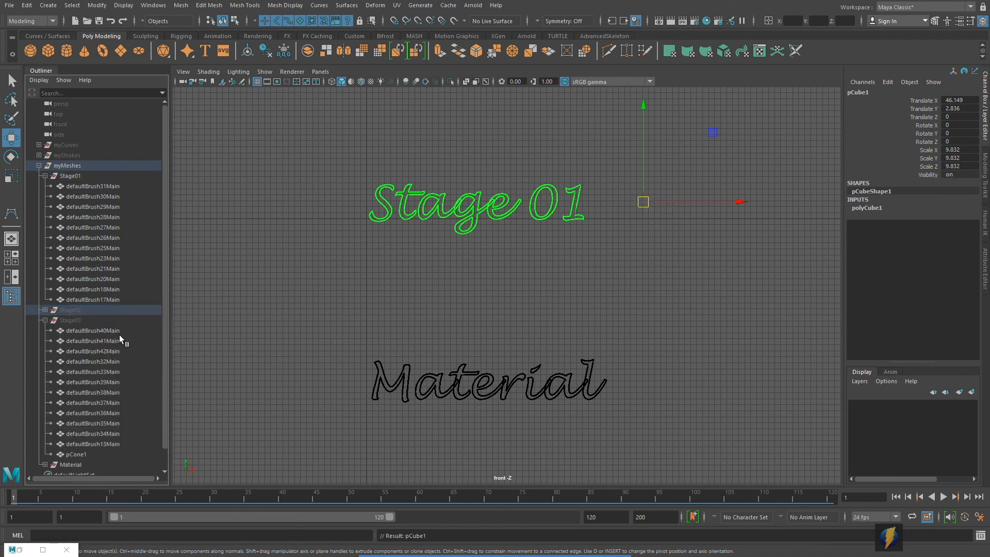
Move the cone out of the Stage03 group into the Stage01 group
left_click(77, 454)
scroll(132, 349, "down", 1)
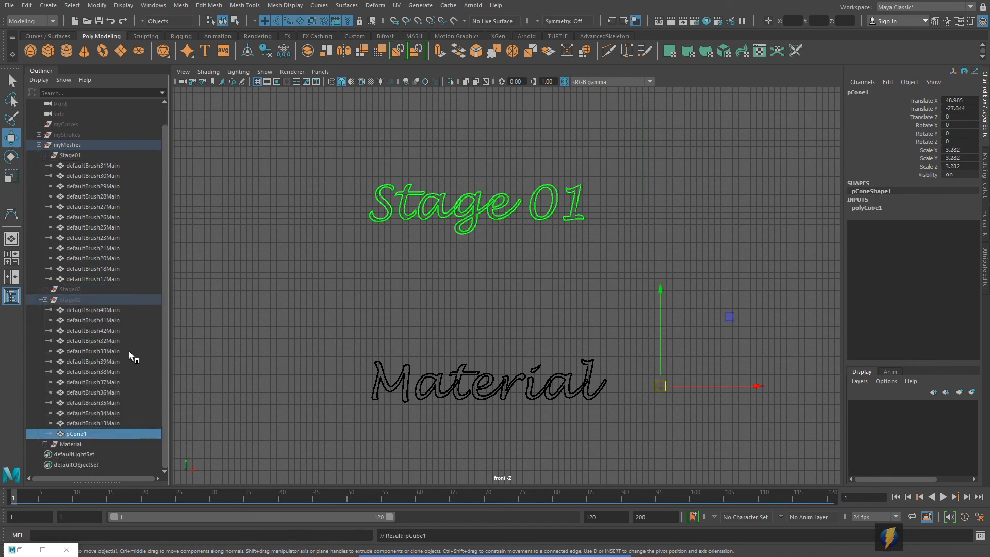
left_click_drag(84, 437, 84, 153)
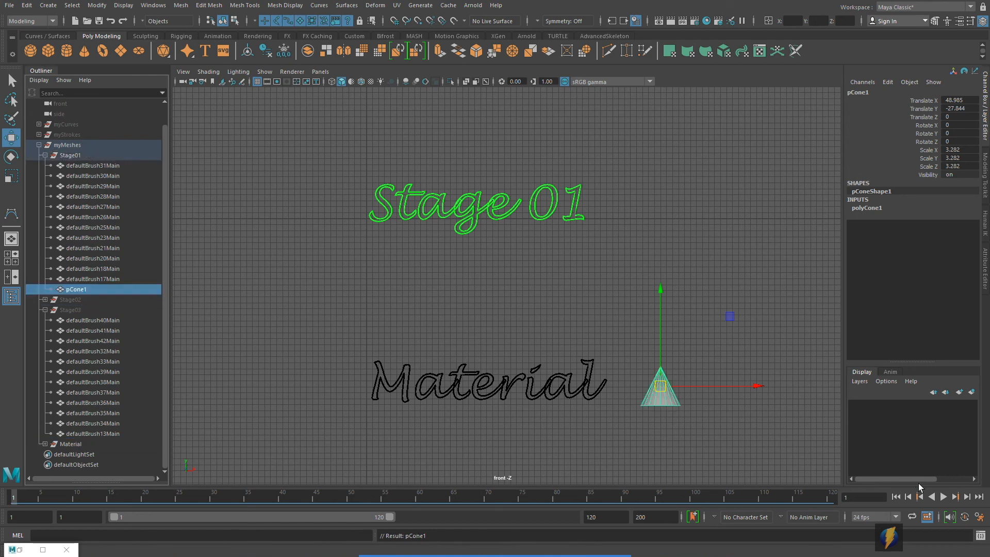
Play the animation to check the regrouped objects' flashing, return to frame 1, and briefly start and stop playback again
left_click(944, 496)
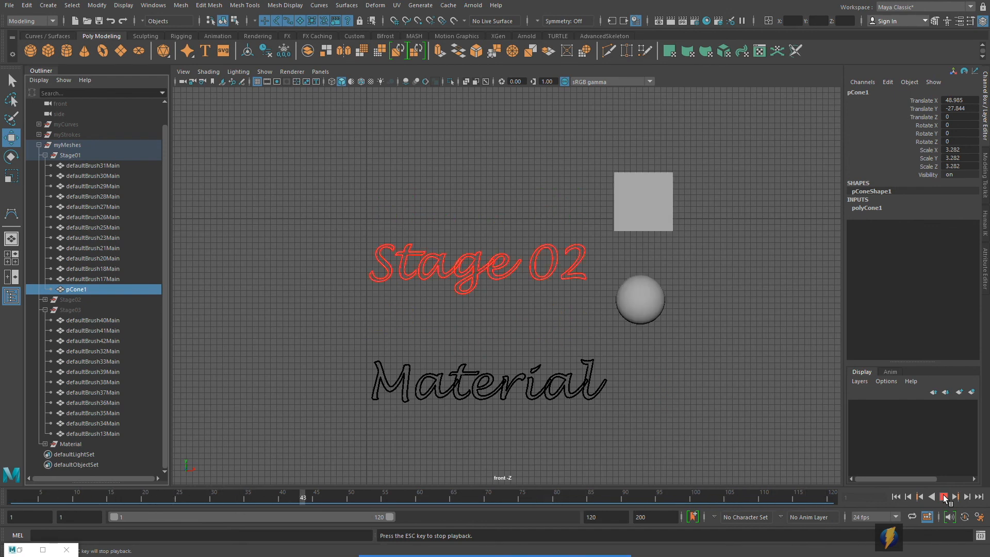
left_click(944, 497)
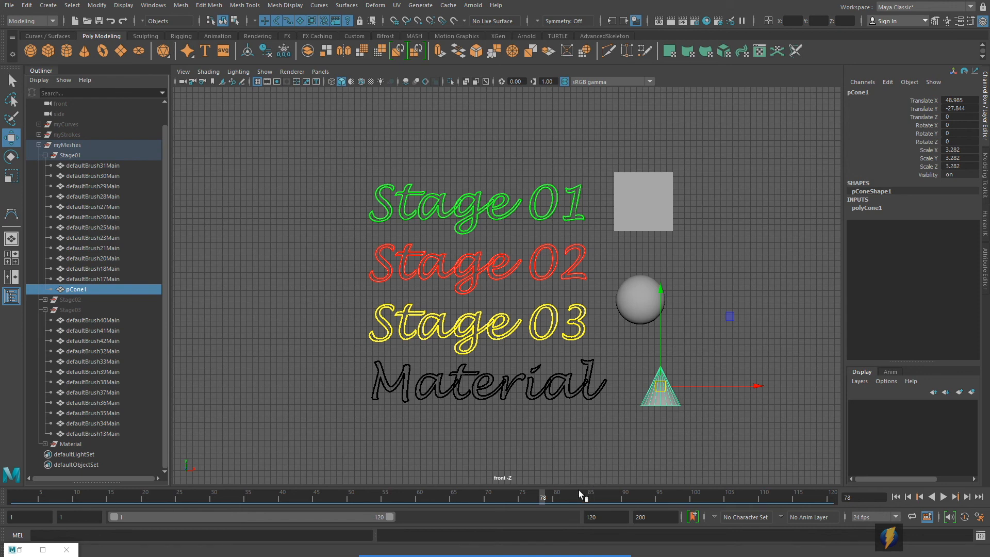
left_click_drag(535, 494, 3, 448)
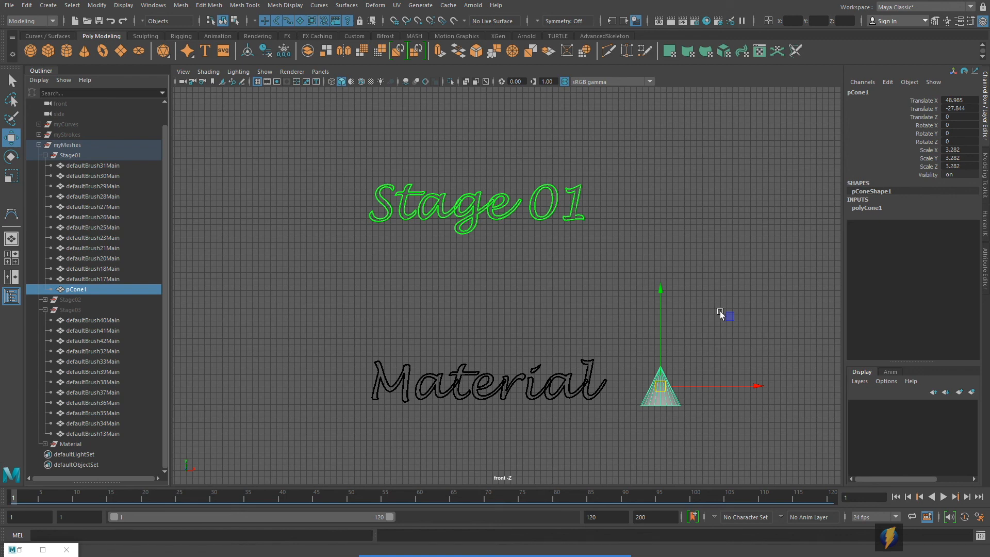
key("alt+v")
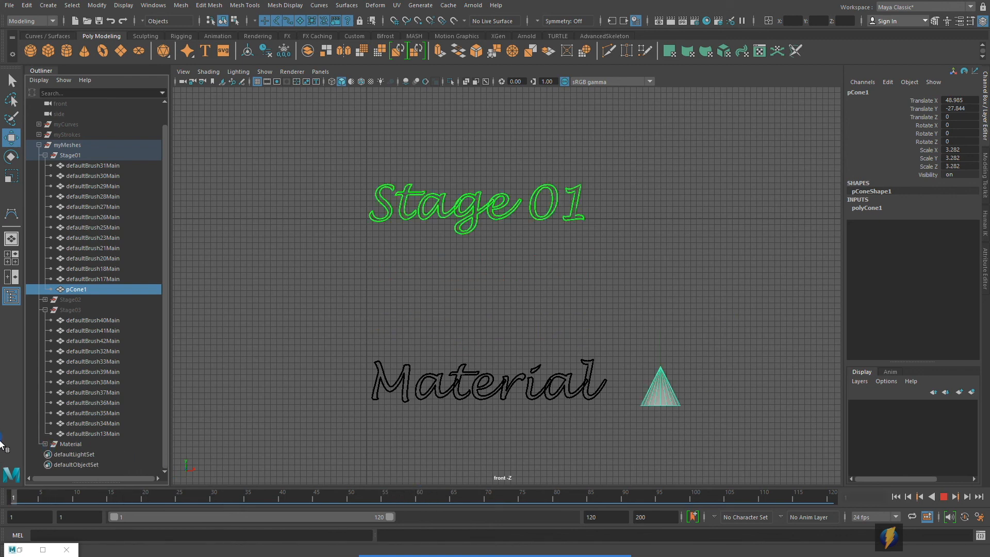
key("alt+v")
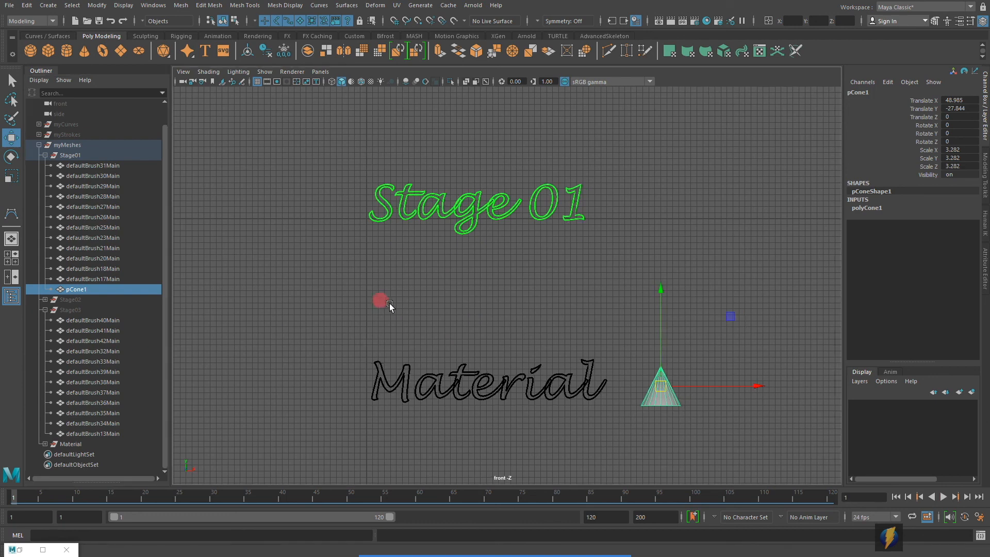
scroll(515, 301, "up", 2)
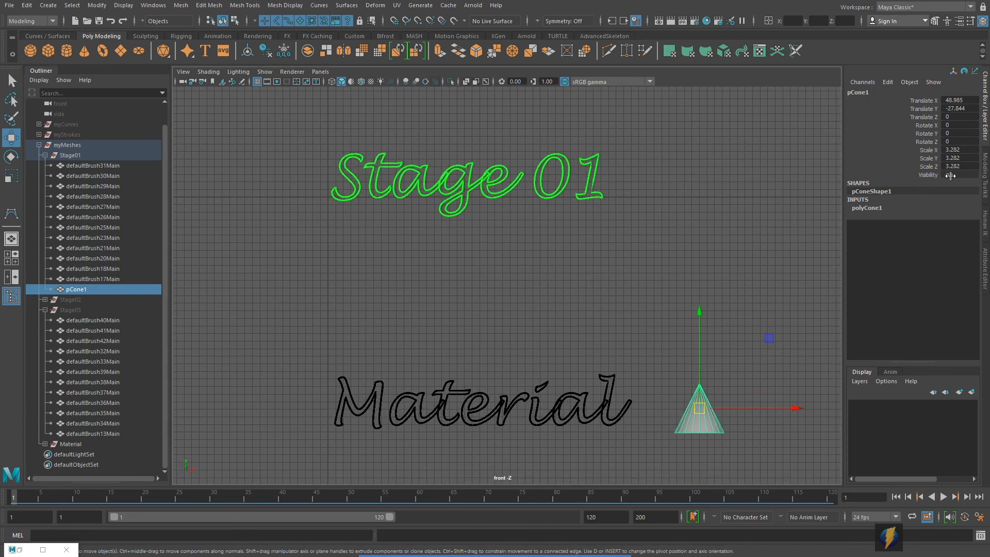